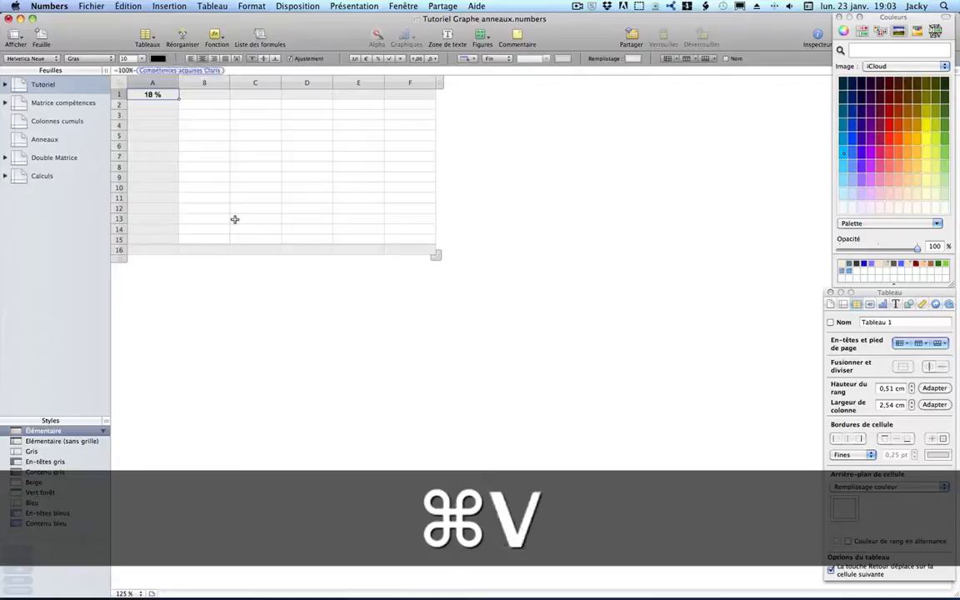
Clear cell A1 of the Tutoriel table and fill it from there with the Données table cells copied from the Matrice compétences sheet
{"action": "key", "text": "BackSpace"}
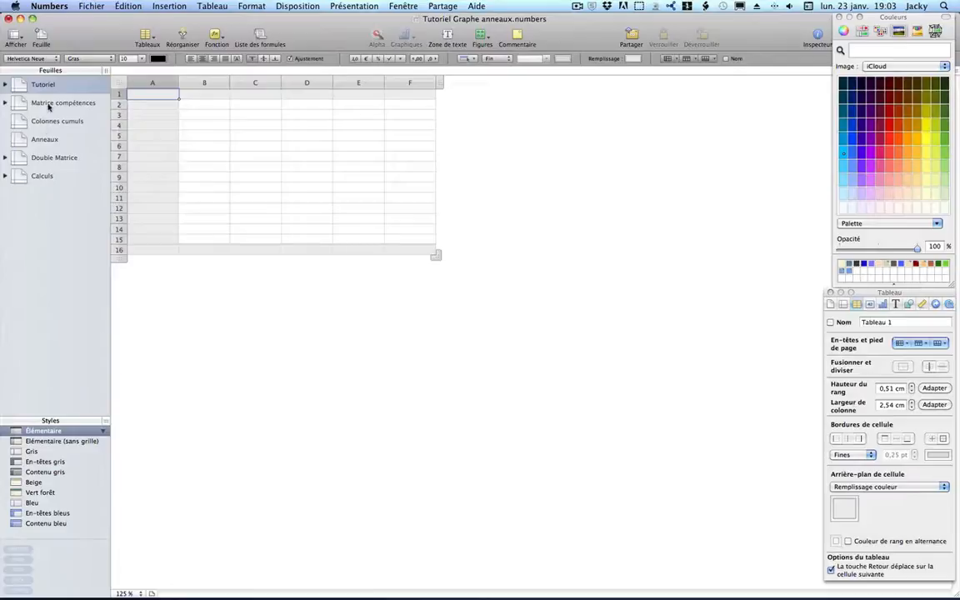
{"action": "left_click", "coordinate": [48, 103]}
{"action": "left_click", "coordinate": [204, 166]}
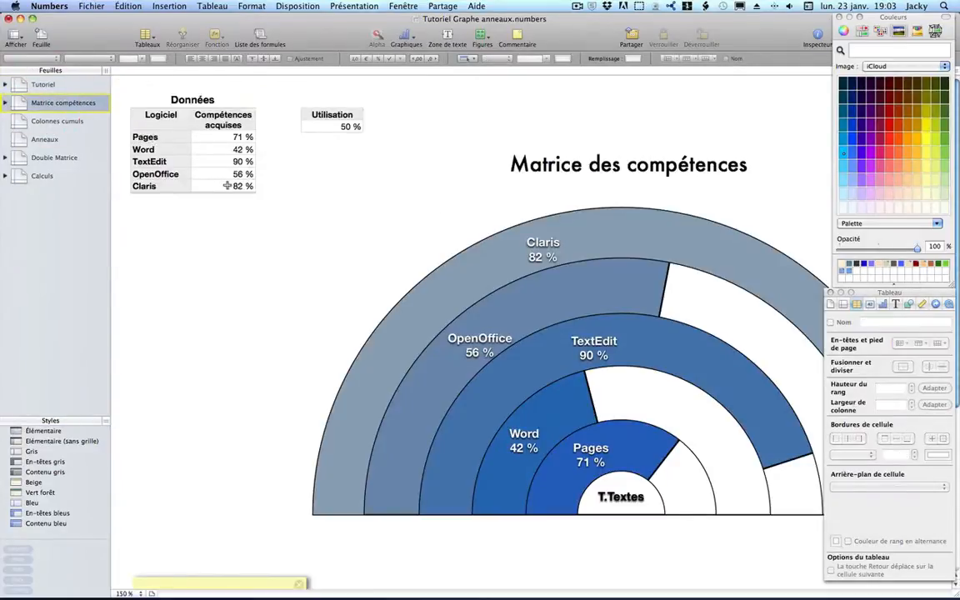
{"action": "left_click", "coordinate": [150, 117]}
{"action": "left_click", "coordinate": [127, 6]}
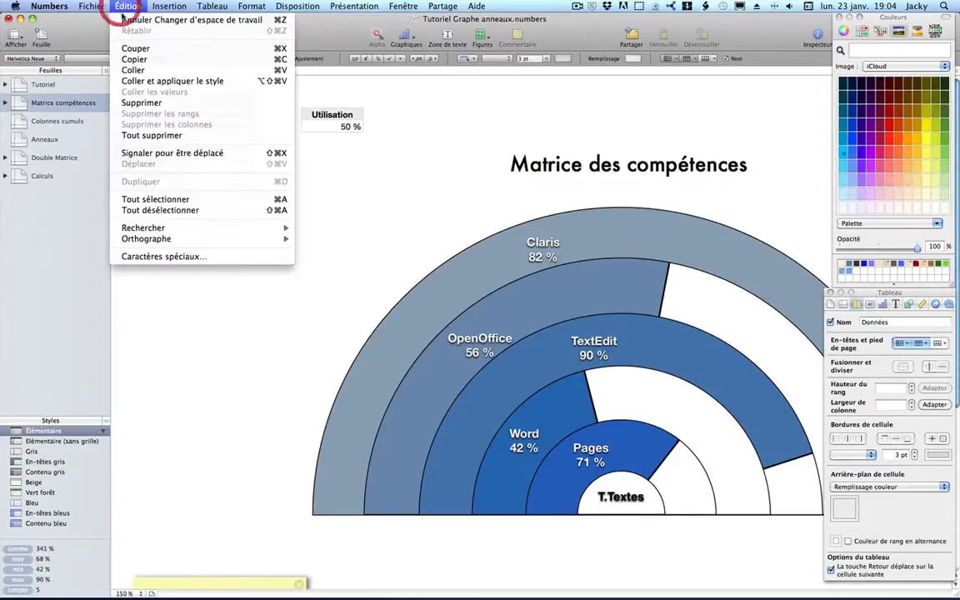
{"action": "left_click", "coordinate": [134, 59]}
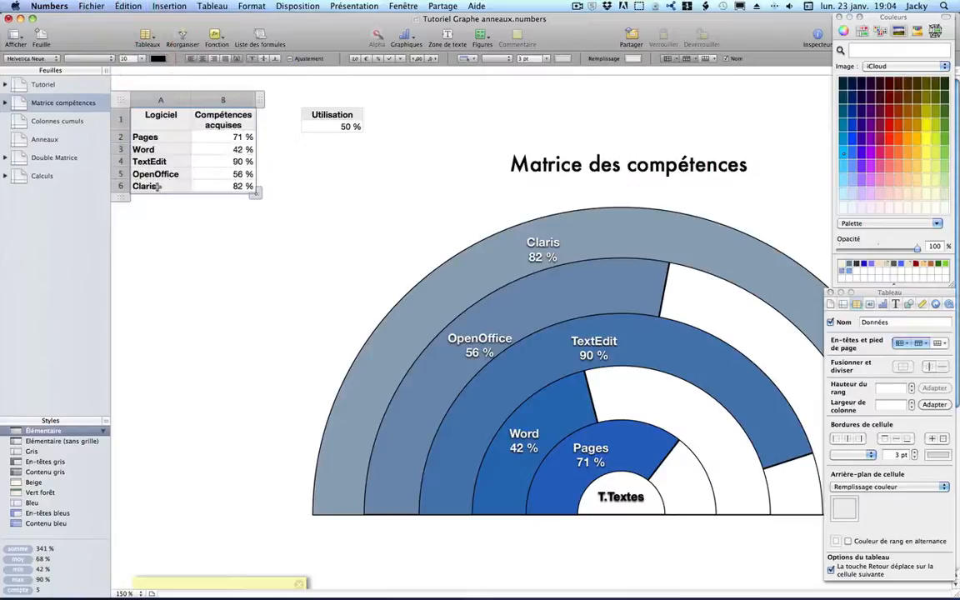
{"action": "left_click", "coordinate": [170, 233]}
{"action": "left_click", "coordinate": [46, 84]}
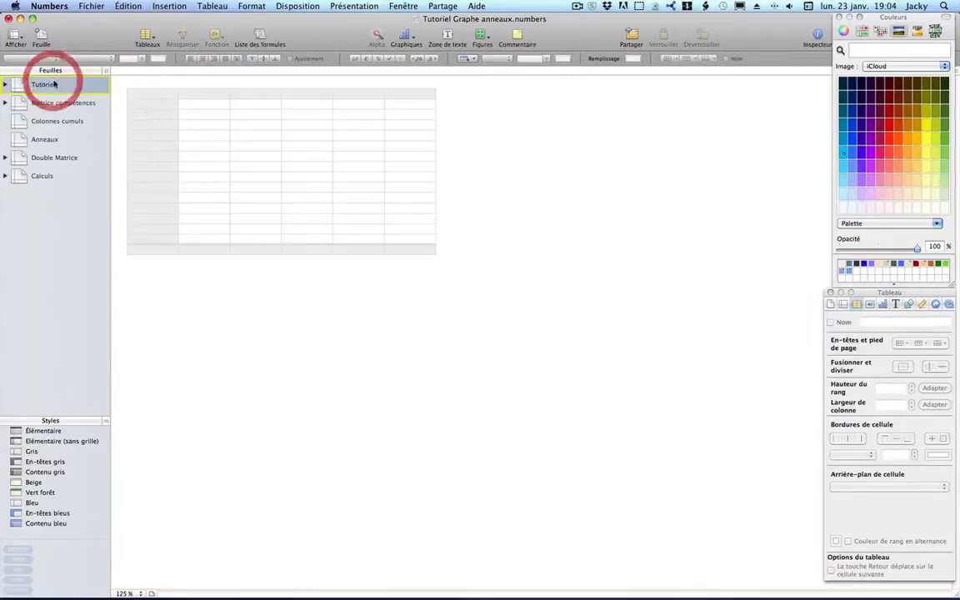
{"action": "left_click", "coordinate": [148, 96]}
{"action": "type", "text": "Logiciel\tCompétences Pages\t71 % Word\t42 % TextEdit\t90 % OpenOffice\t56 % Claris\t82 %"}
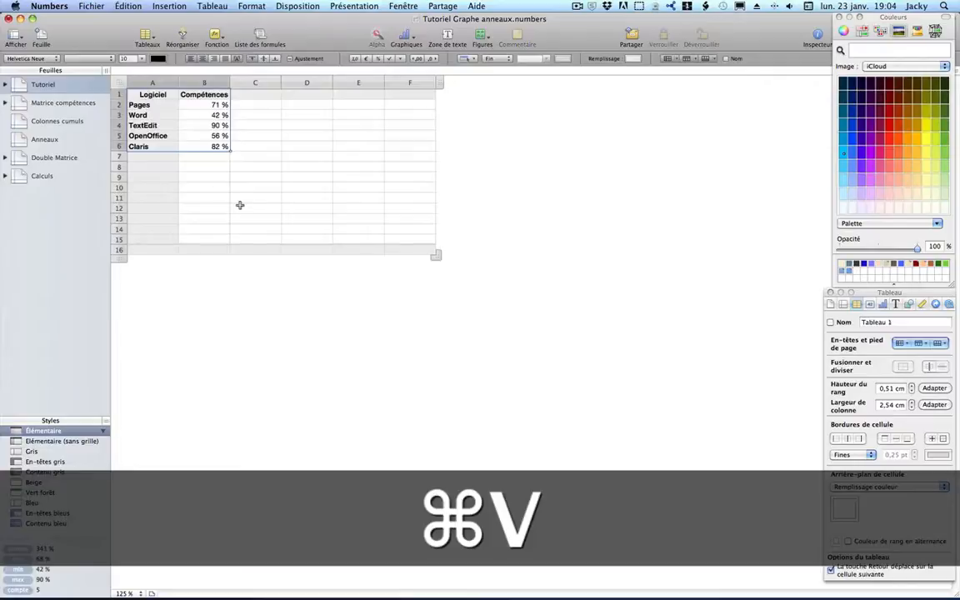
Shrink the table to the two data columns and the filled rows plus footer, and set its text size to 14
{"action": "left_click_drag", "start_coordinate": [440, 255], "coordinate": [192, 153]}
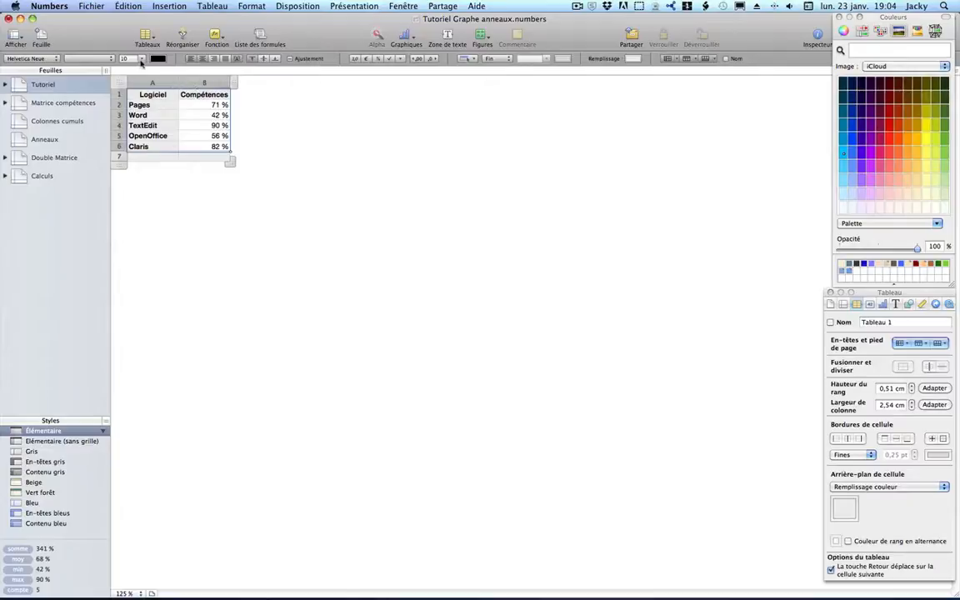
{"action": "left_click", "coordinate": [129, 58]}
{"action": "left_click", "coordinate": [137, 108]}
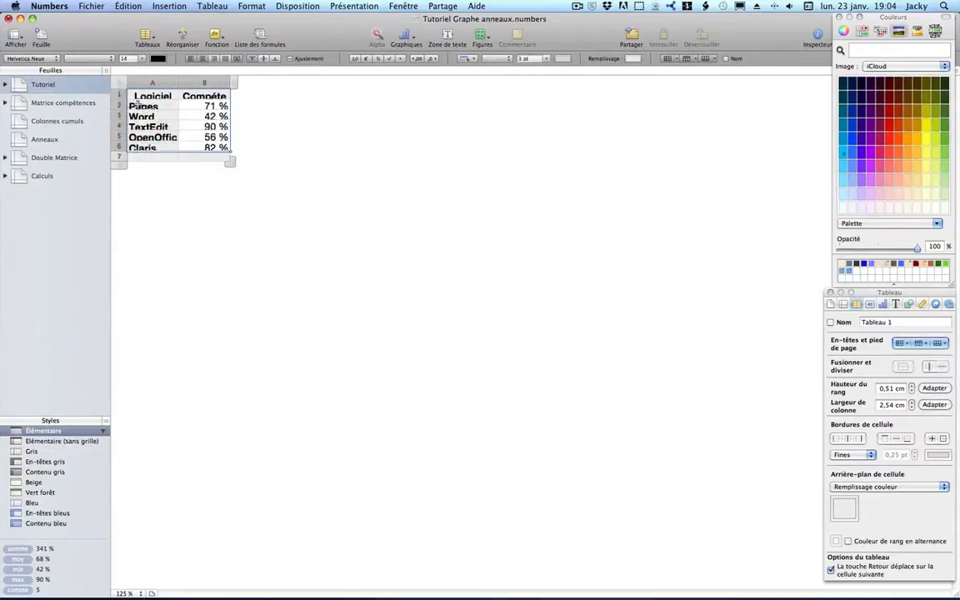
Fit the row heights to the text and widen both columns so the labels fit, making column A about 3.9 cm wide
{"action": "left_click_drag", "start_coordinate": [120, 98], "coordinate": [120, 98]}
{"action": "double_click", "coordinate": [121, 98]}
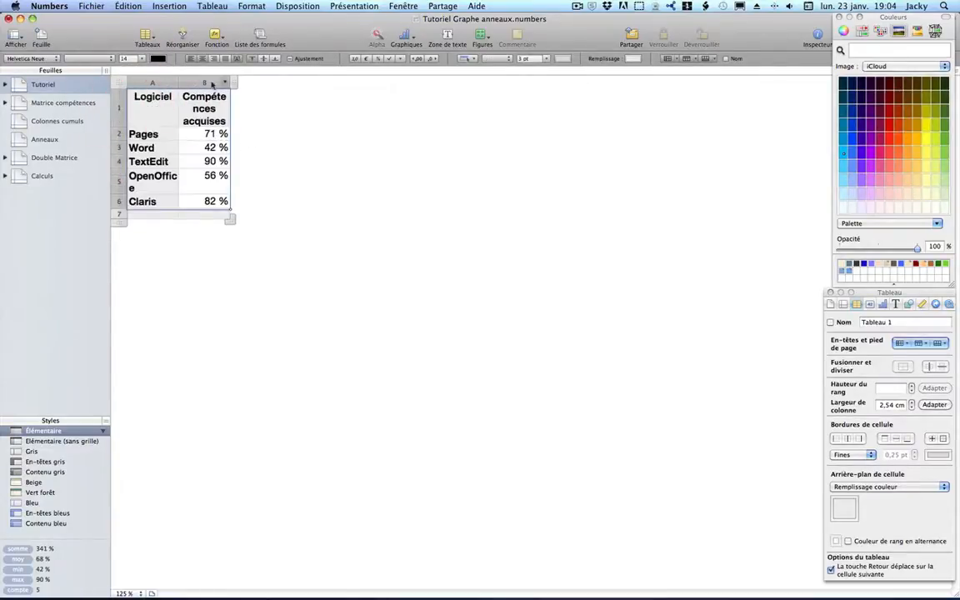
{"action": "left_click_drag", "start_coordinate": [179, 83], "coordinate": [305, 82]}
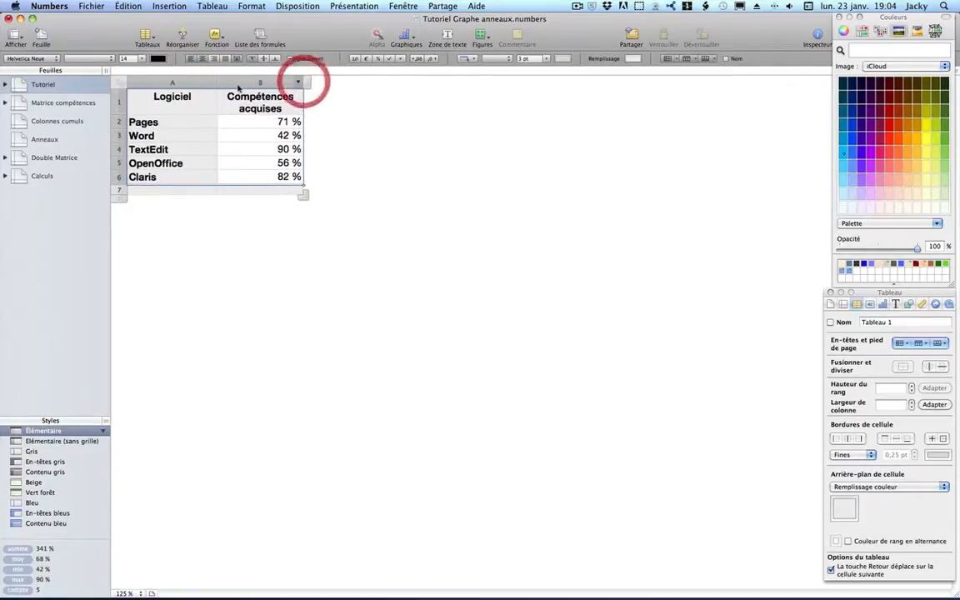
{"action": "left_click_drag", "start_coordinate": [217, 82], "coordinate": [205, 81]}
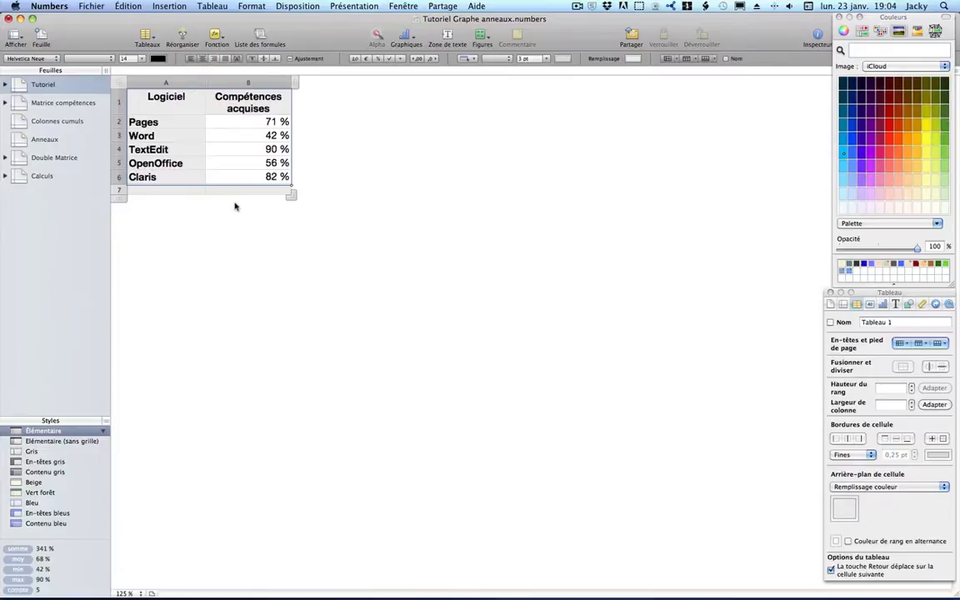
Remove the table's footer row by setting the number of footer rows to 0
{"action": "left_click", "coordinate": [144, 191]}
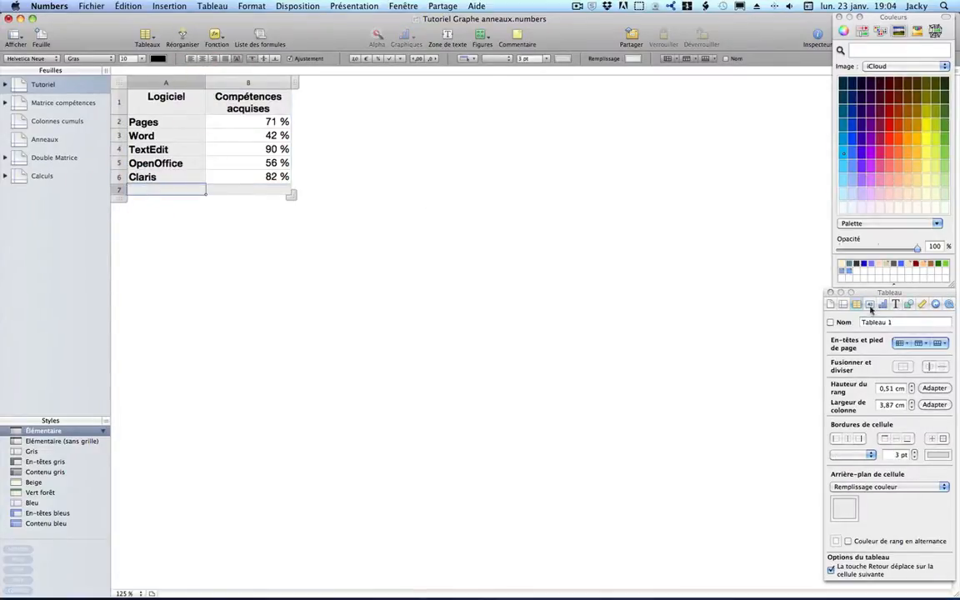
{"action": "left_click", "coordinate": [945, 344]}
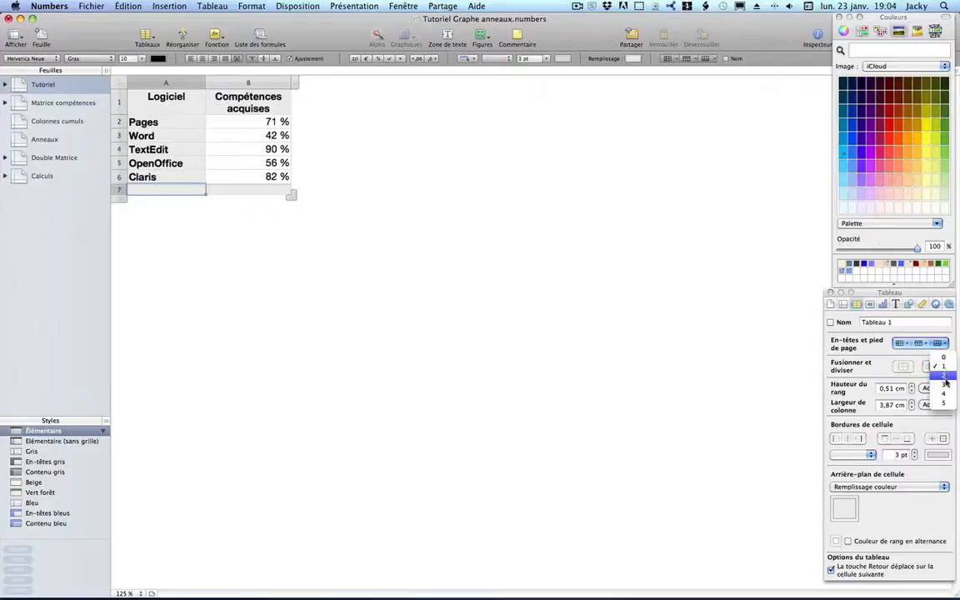
{"action": "left_click", "coordinate": [939, 360]}
{"action": "left_click", "coordinate": [244, 233]}
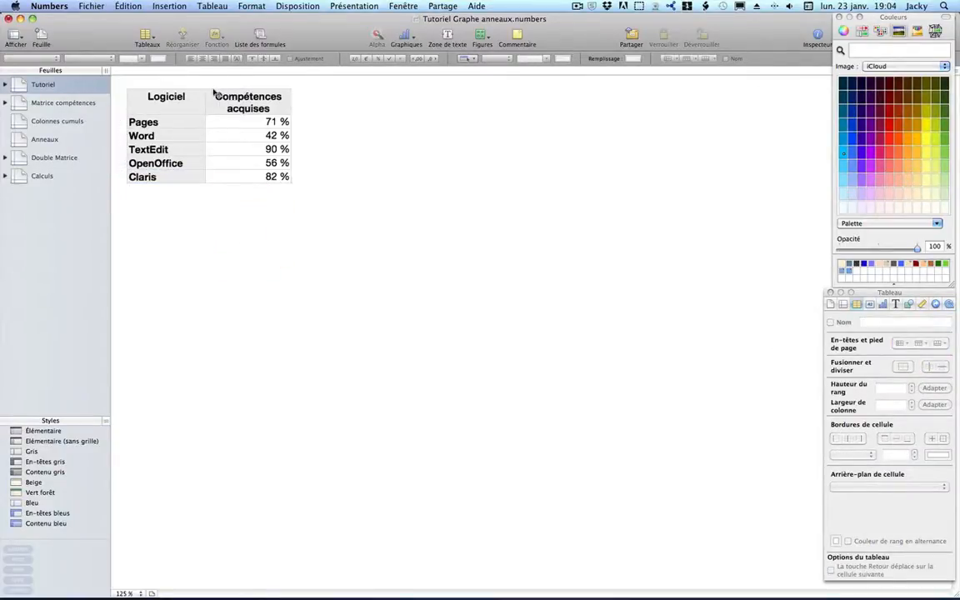
Display the table's name and rename it Données
{"action": "left_click", "coordinate": [190, 124]}
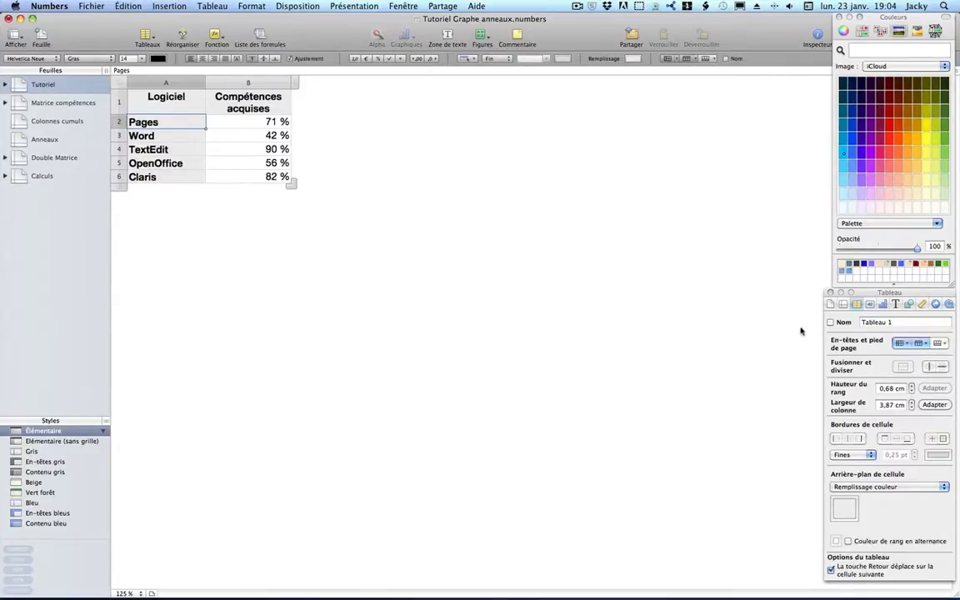
{"action": "left_click", "coordinate": [830, 323]}
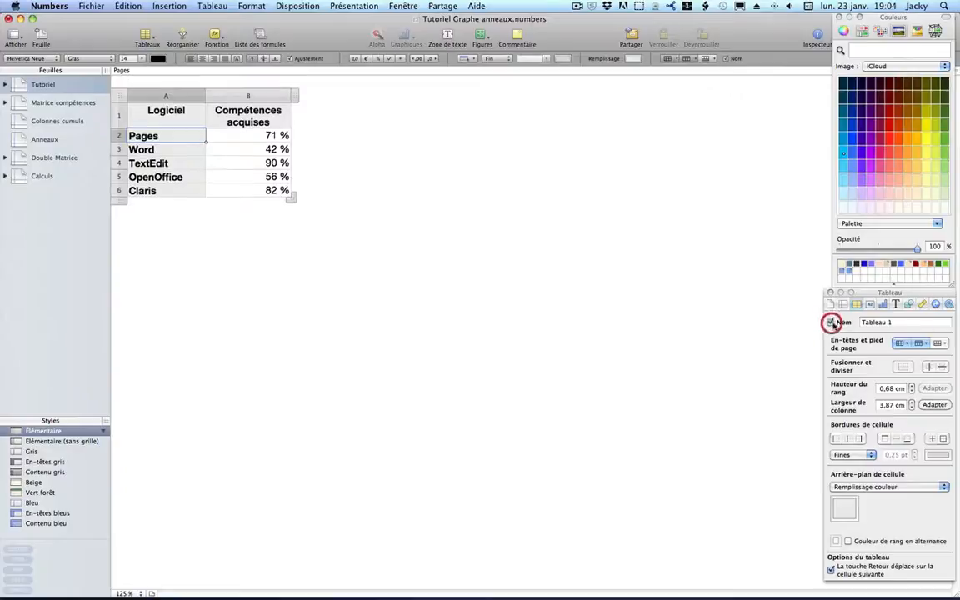
{"action": "type", "text": "Do"}
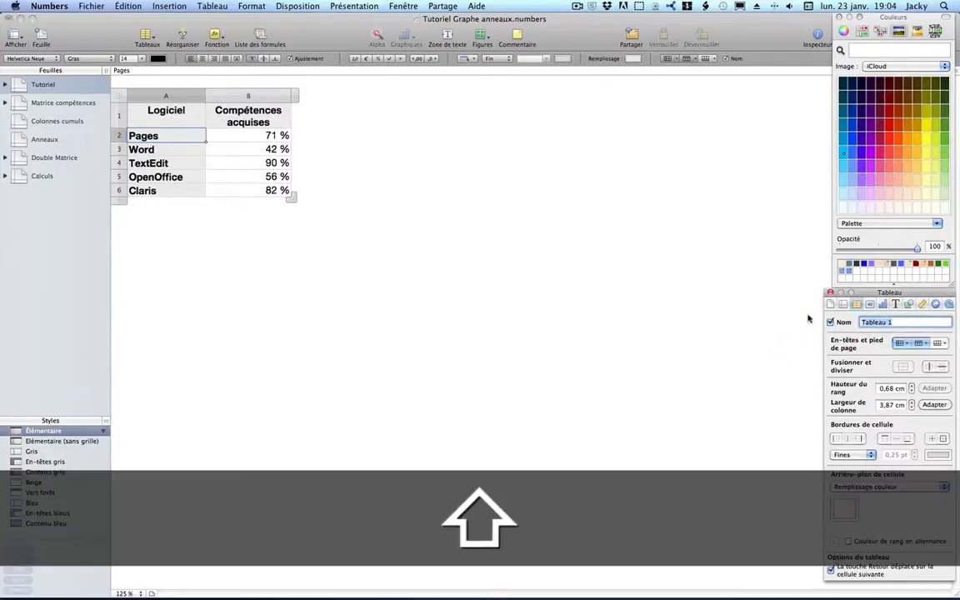
{"action": "type", "text": "nnées"}
{"action": "key", "text": "Return"}
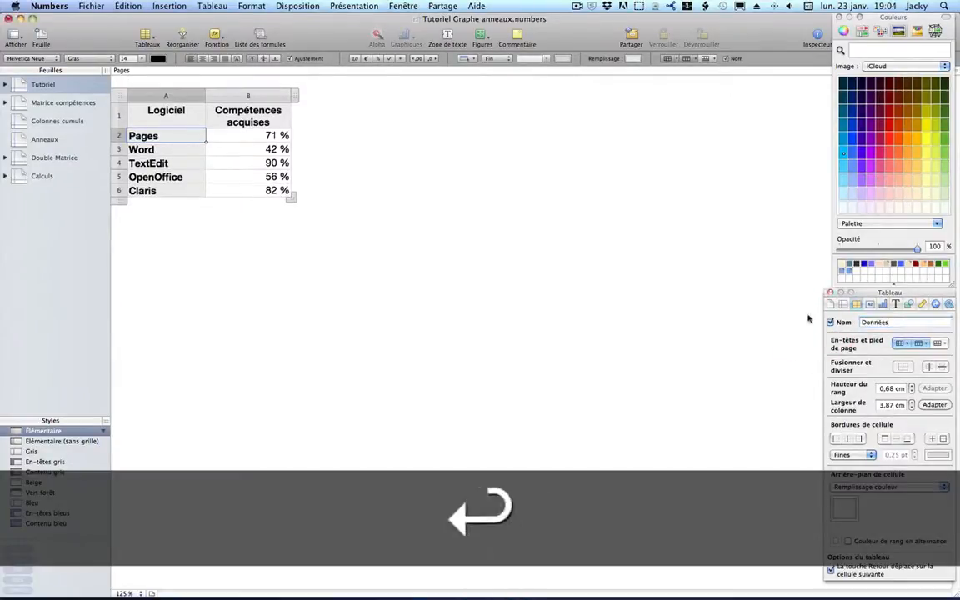
{"action": "left_click", "coordinate": [420, 295]}
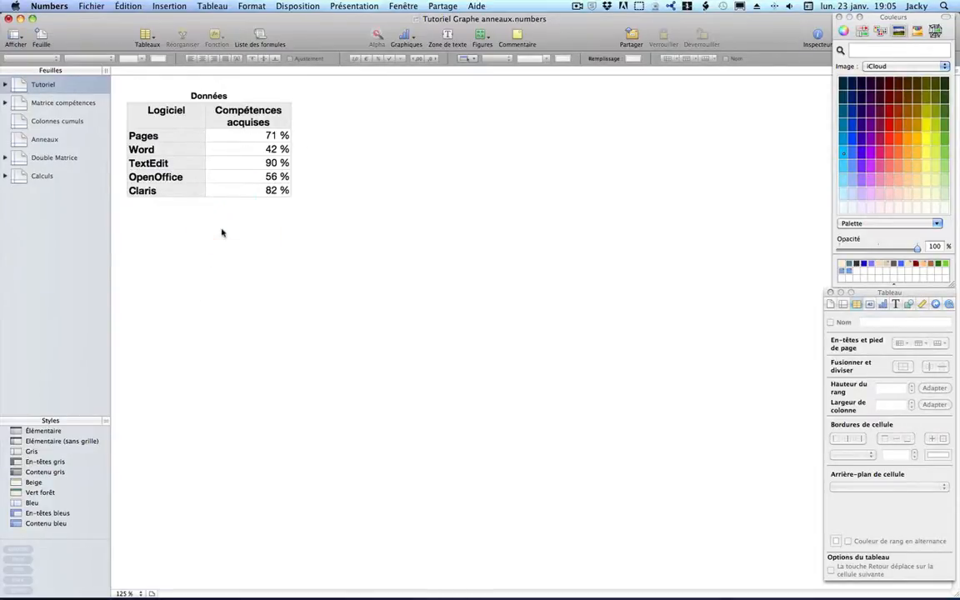
Copy the Utilisation table from the Matrice compétences sheet to the Tutoriel sheet, place it beside Données, and check its slider cell
{"action": "left_click", "coordinate": [64, 103]}
{"action": "left_click", "coordinate": [333, 108]}
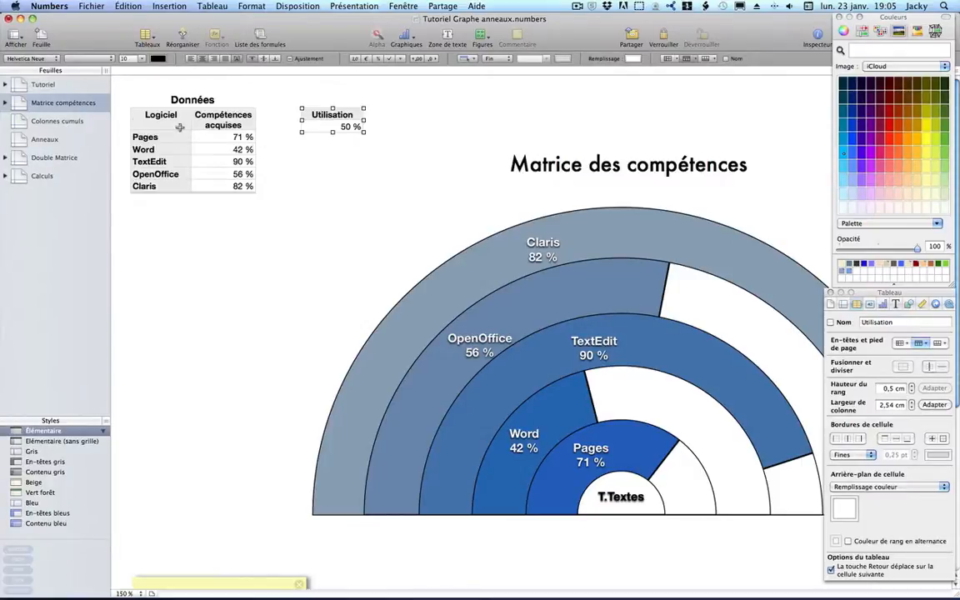
{"action": "key", "text": "super"}
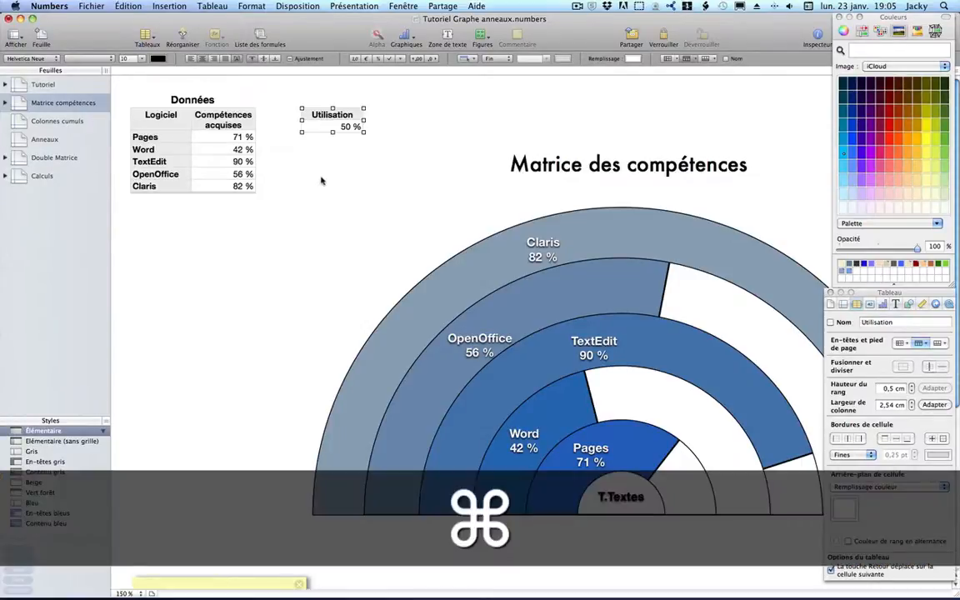
{"action": "key", "text": "super+c"}
{"action": "left_click", "coordinate": [30, 84]}
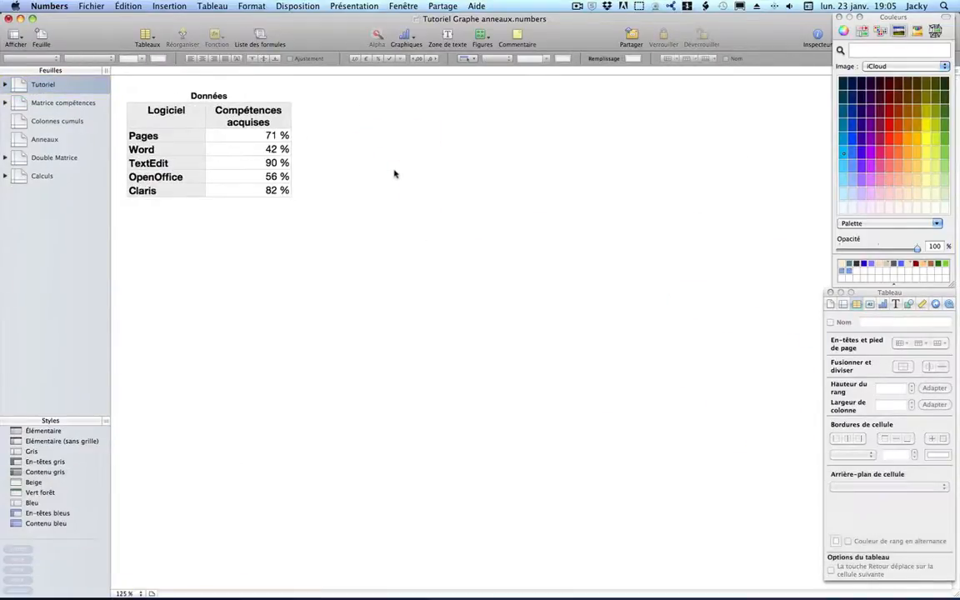
{"action": "key", "text": "super+v"}
{"action": "left_click_drag", "start_coordinate": [152, 223], "coordinate": [352, 107]}
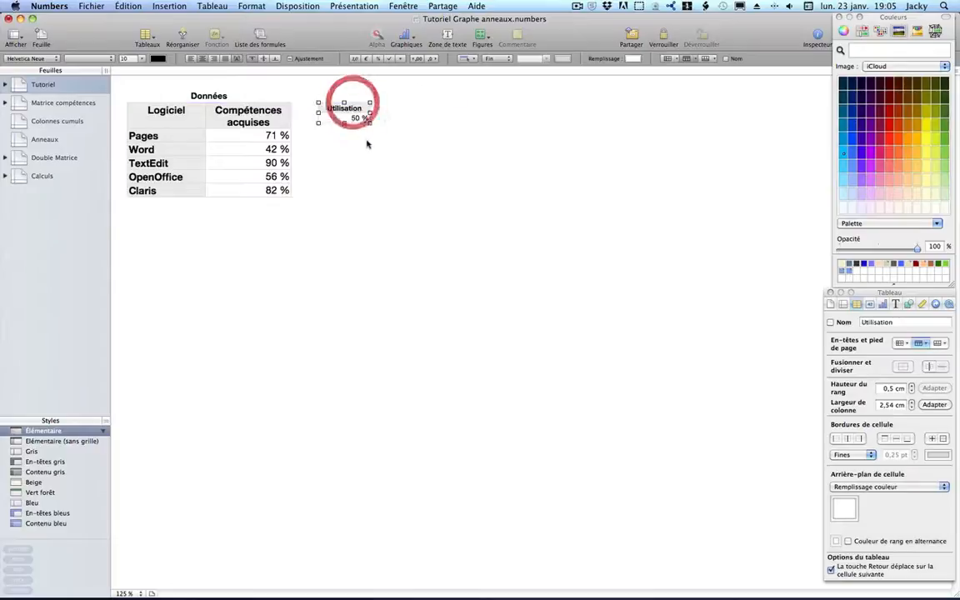
{"action": "left_click", "coordinate": [358, 117]}
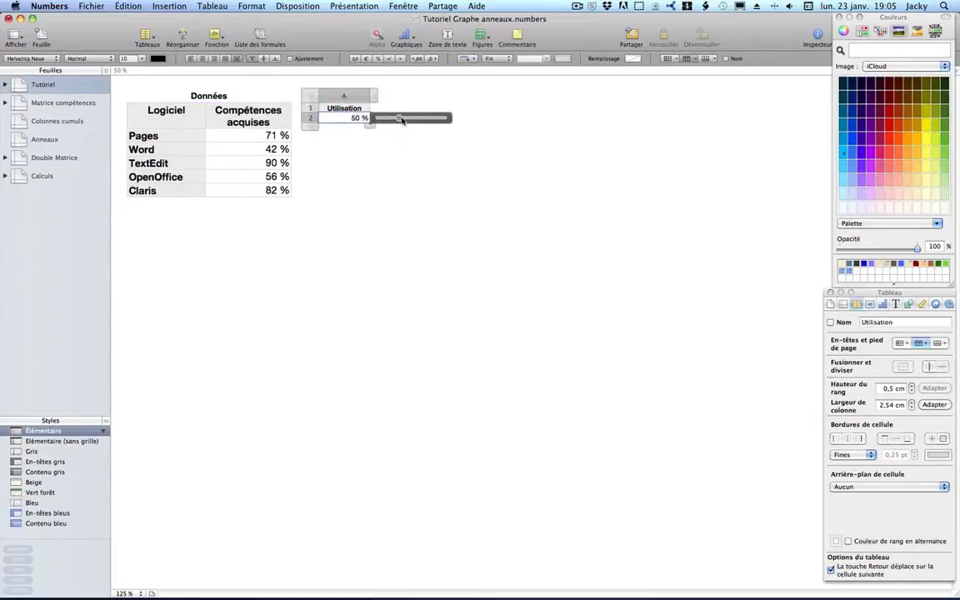
{"action": "left_click", "coordinate": [311, 272]}
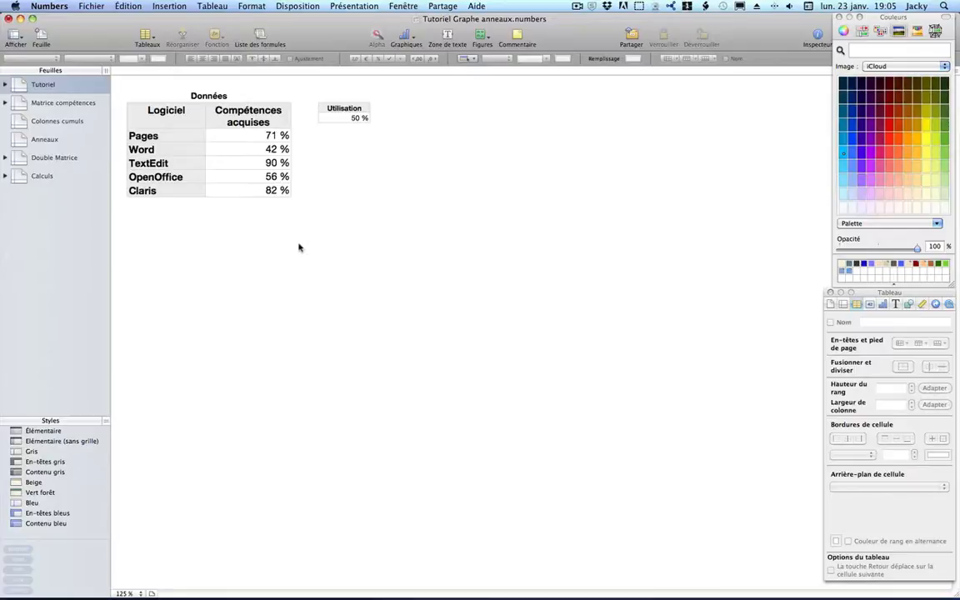
{"action": "left_click", "coordinate": [63, 103]}
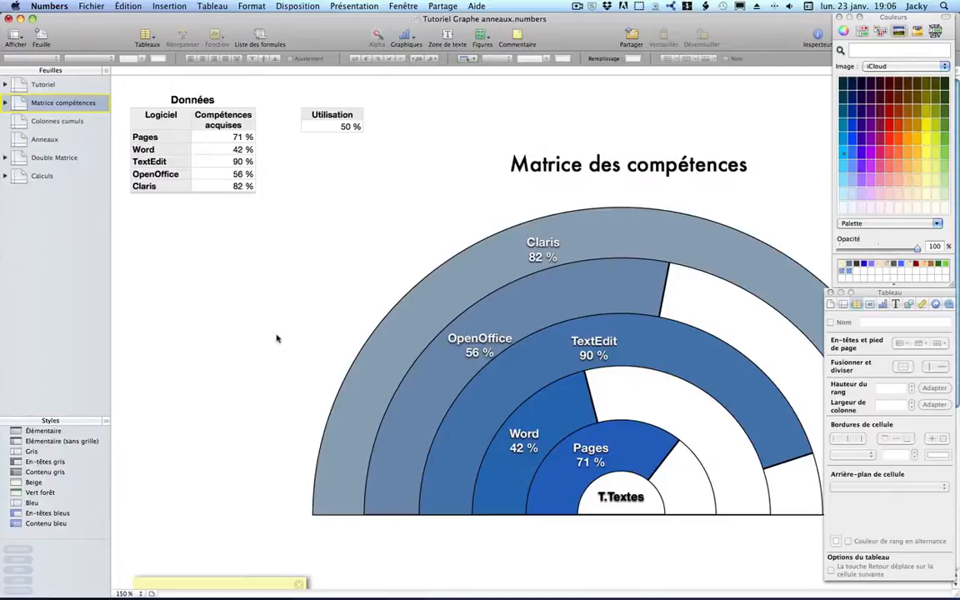
{"action": "left_click", "coordinate": [67, 85]}
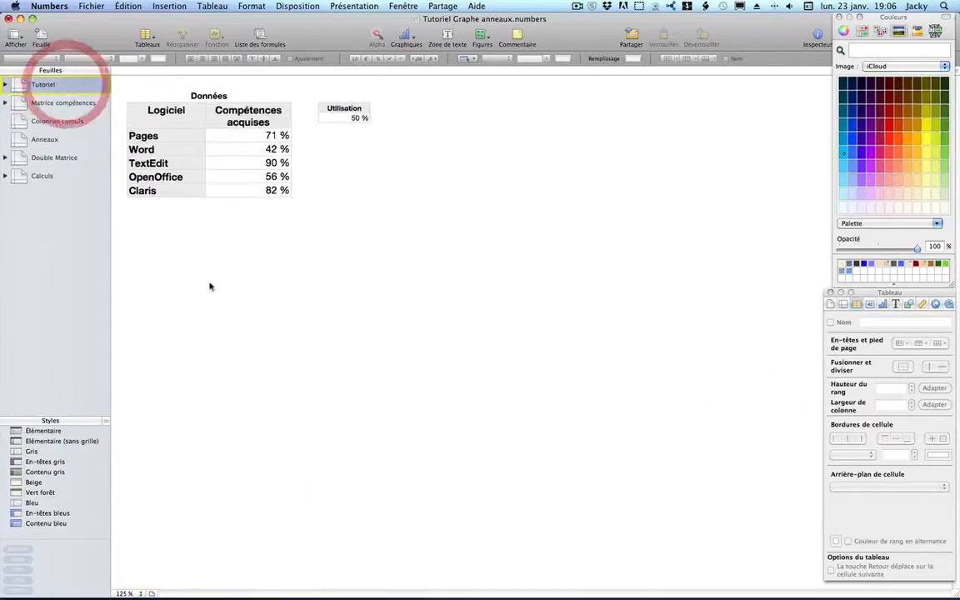
Insert a table with headers (En-têtes) below Données and link its cells A1 and A2 to Données cells A1 and A2
{"action": "left_click", "coordinate": [151, 37]}
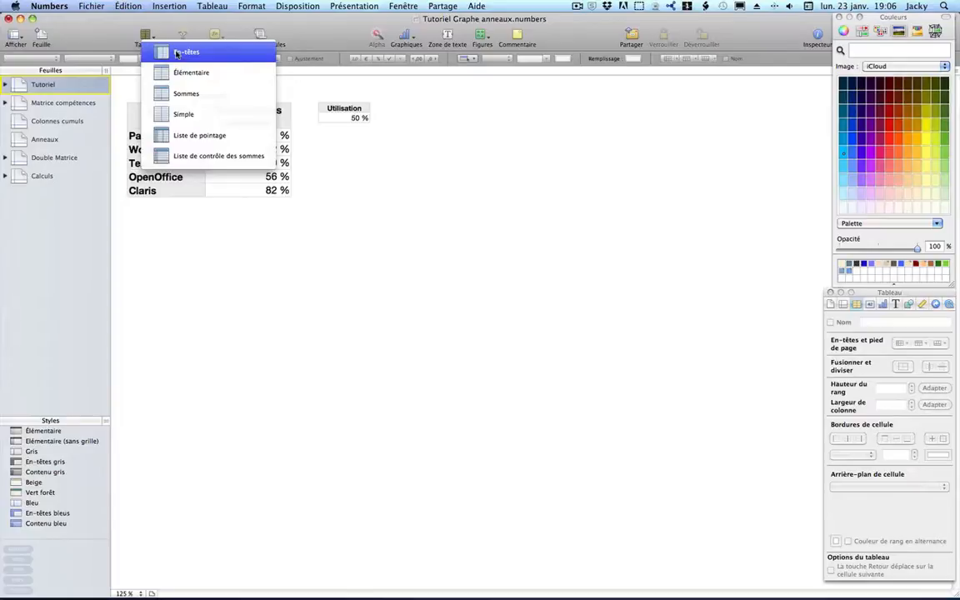
{"action": "left_click", "coordinate": [177, 54]}
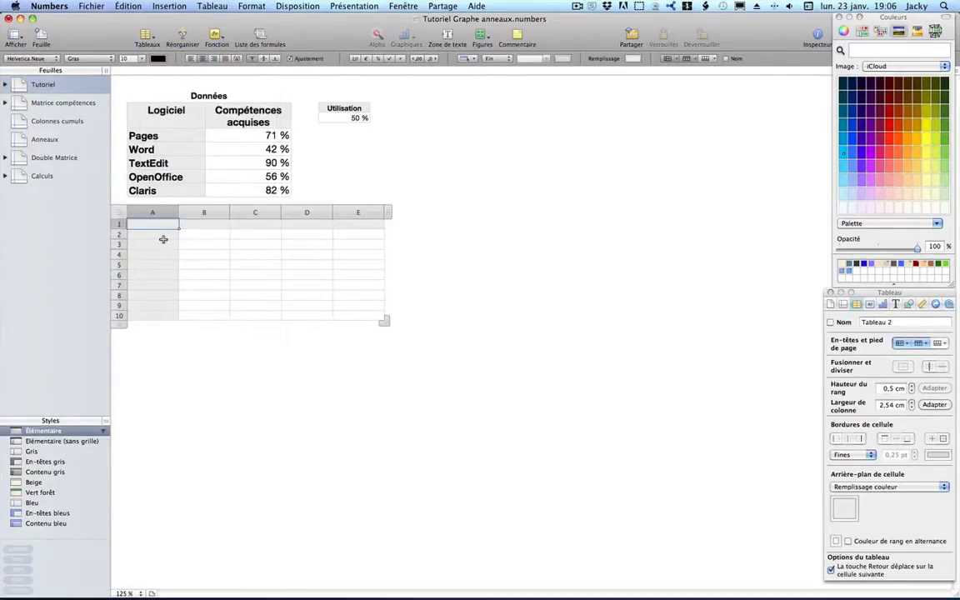
{"action": "type", "text": "="}
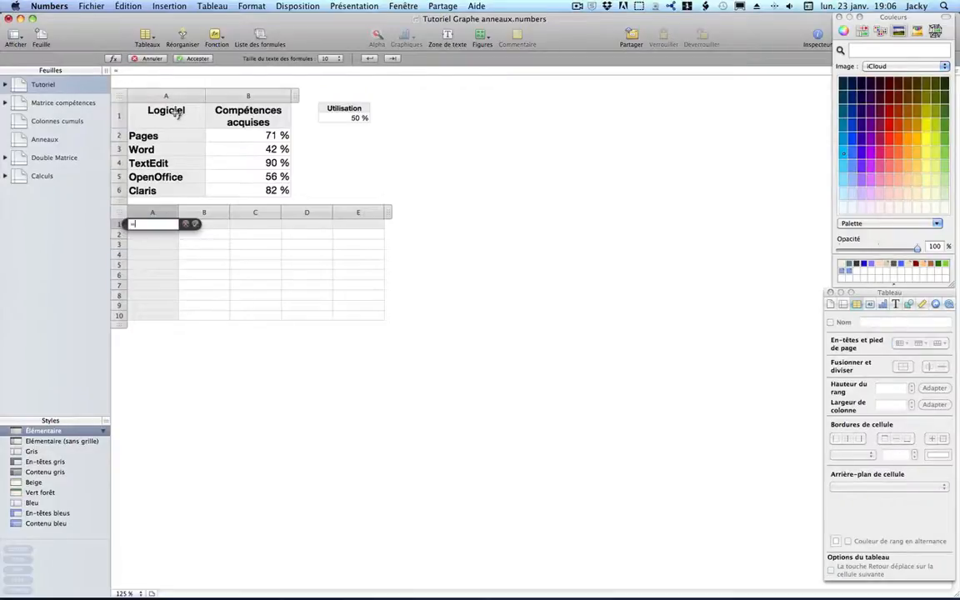
{"action": "left_click", "coordinate": [175, 115]}
{"action": "key", "text": "Return"}
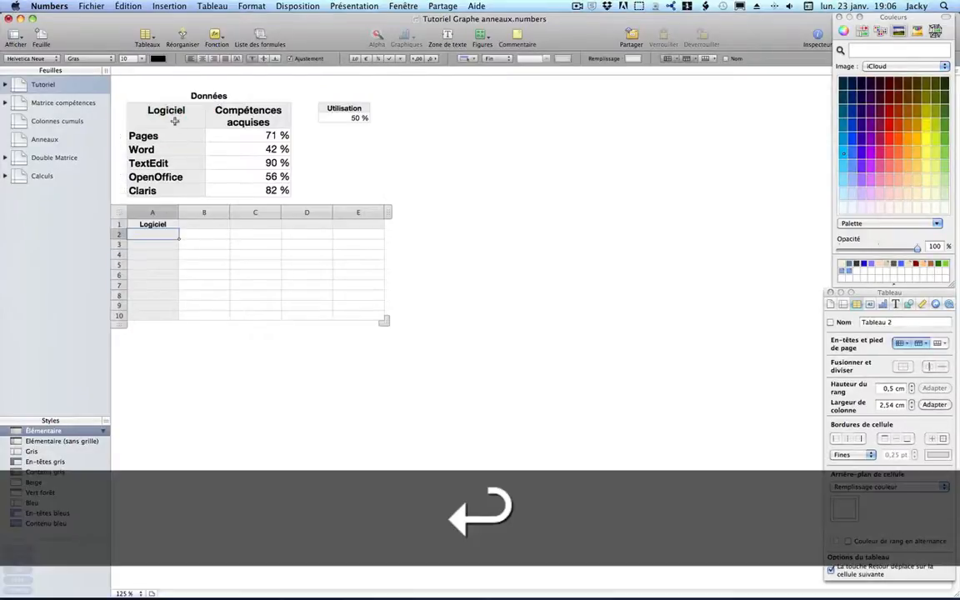
{"action": "type", "text": "="}
{"action": "left_click", "coordinate": [176, 134]}
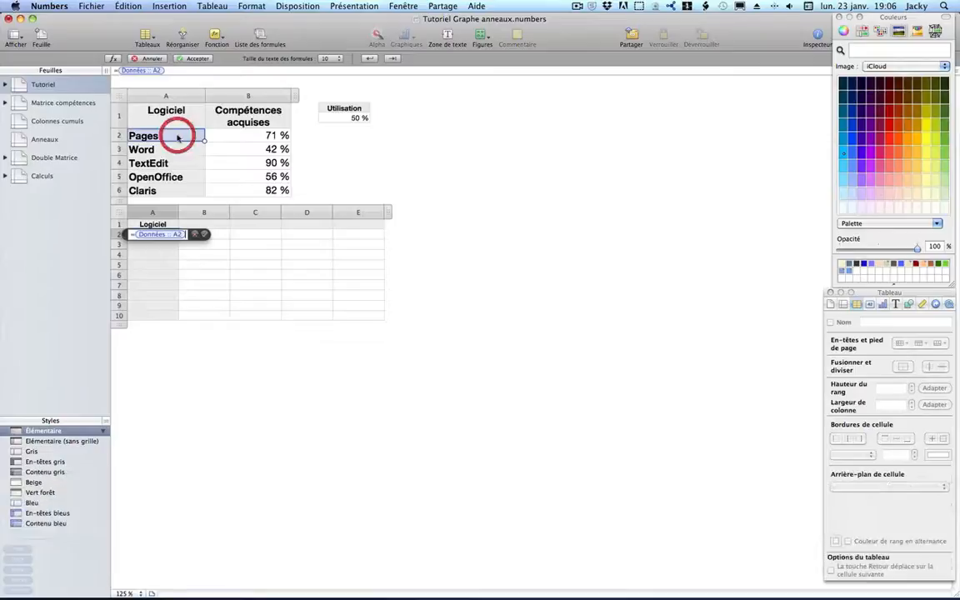
{"action": "key", "text": "Return"}
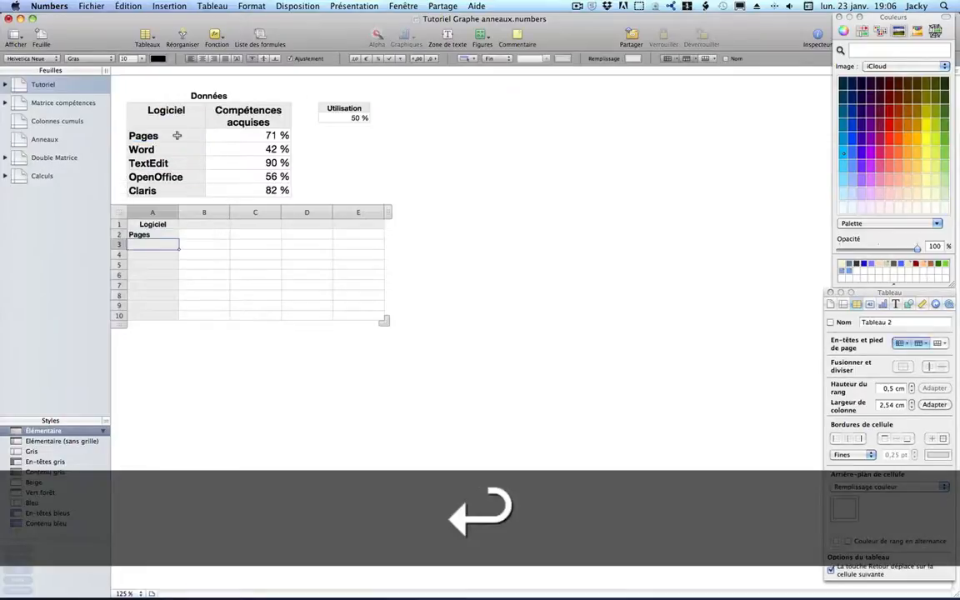
Extend the header formula from A1 into B1 of the new table
{"action": "left_click", "coordinate": [162, 226]}
{"action": "left_click_drag", "start_coordinate": [178, 229], "coordinate": [229, 229]}
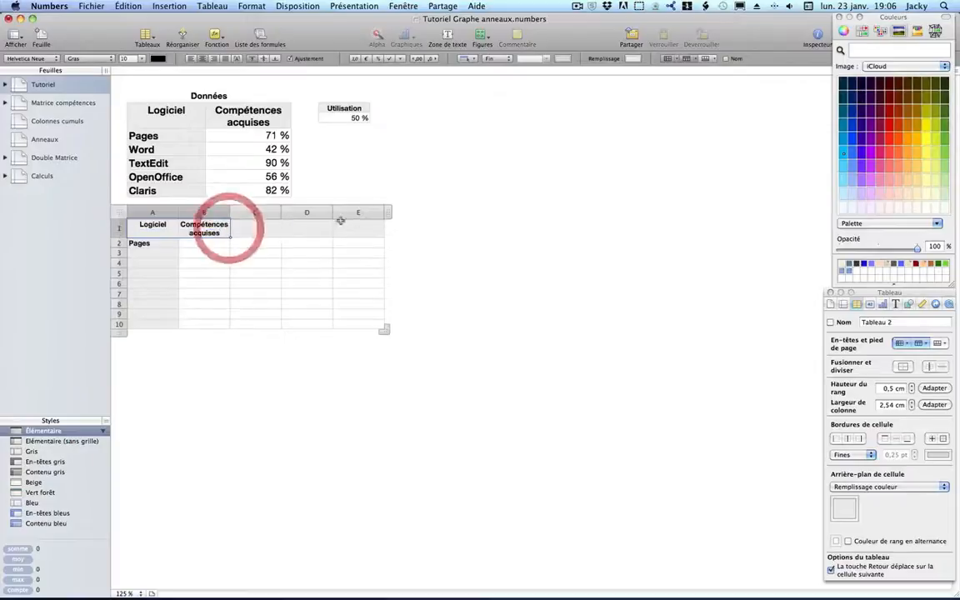
{"action": "mouse_move", "coordinate": [387, 214]}
{"action": "left_mouse_down"}
{"action": "mouse_move", "coordinate": [284, 214]}
{"action": "mouse_move", "coordinate": [391, 210]}
{"action": "left_mouse_up"}
{"action": "key", "text": "super+z"}
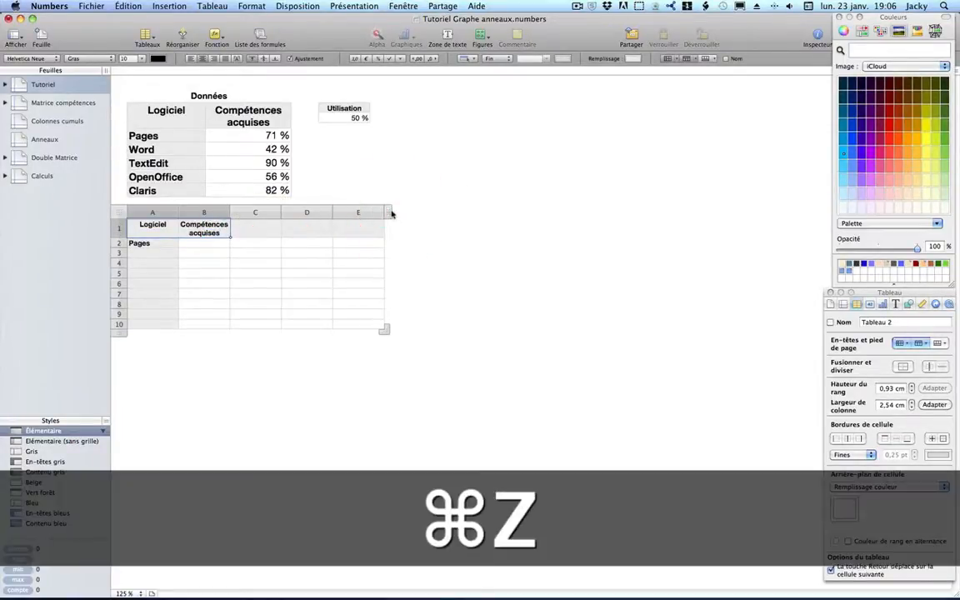
Fill the A2 formula down to A6 in the new table and remove the empty rows below row 6
{"action": "left_click", "coordinate": [151, 243]}
{"action": "left_click_drag", "start_coordinate": [178, 248], "coordinate": [176, 286]}
{"action": "left_click_drag", "start_coordinate": [127, 336], "coordinate": [123, 238]}
Link cell B2 of the new table to the Pages percentage in Données and fill the formula down to B6
{"action": "left_click", "coordinate": [209, 243]}
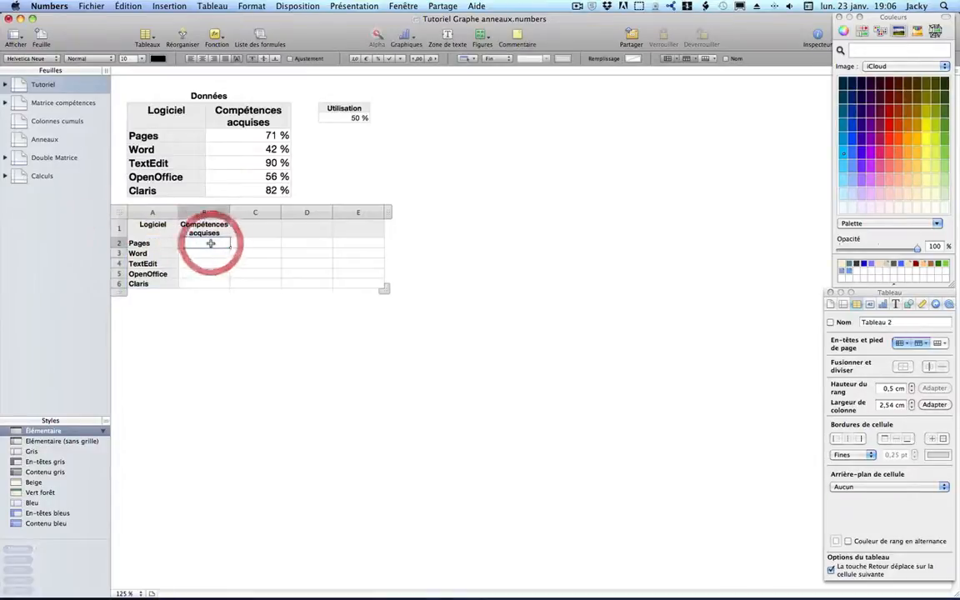
{"action": "type", "text": "="}
{"action": "left_click", "coordinate": [275, 136]}
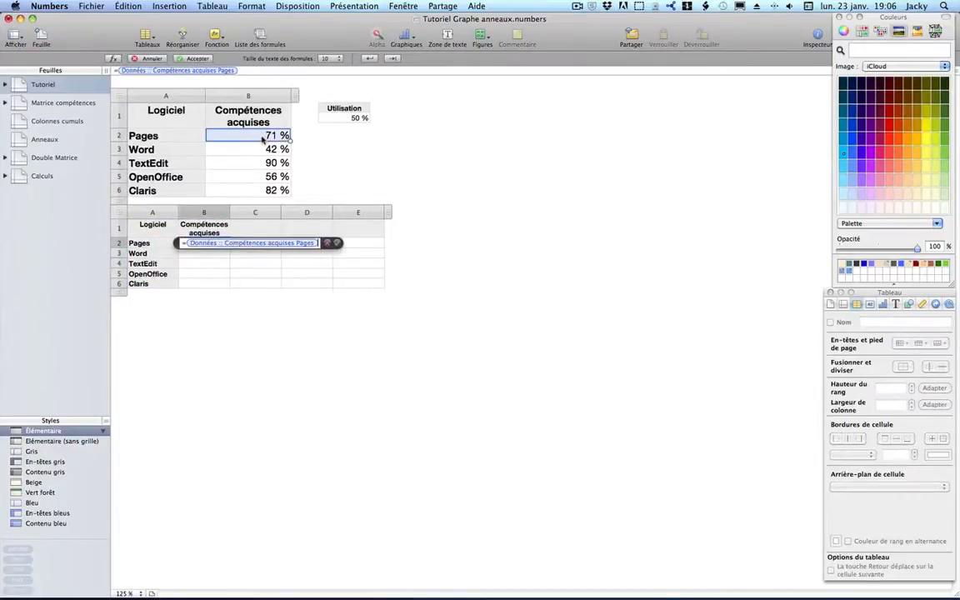
{"action": "key", "text": "Return"}
{"action": "left_click", "coordinate": [214, 242]}
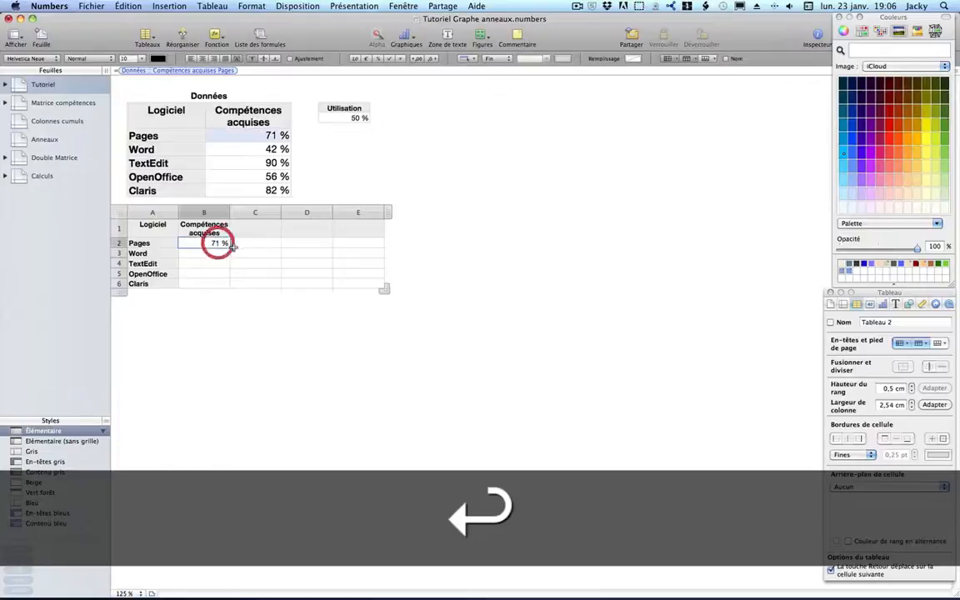
{"action": "left_click_drag", "start_coordinate": [229, 247], "coordinate": [226, 282]}
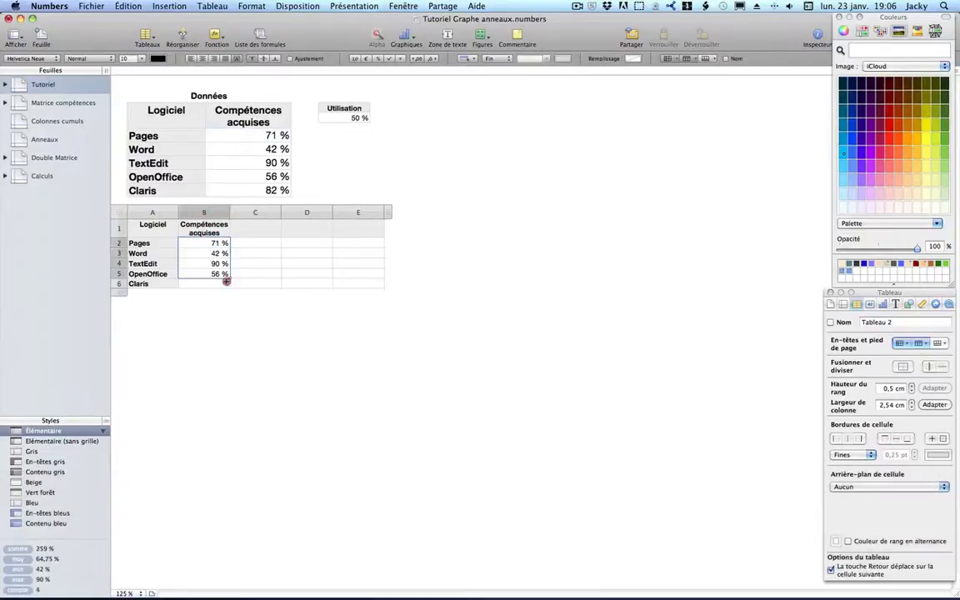
{"action": "left_click", "coordinate": [291, 333]}
{"action": "left_click", "coordinate": [156, 244]}
{"action": "left_click_drag", "start_coordinate": [156, 244], "coordinate": [215, 284]}
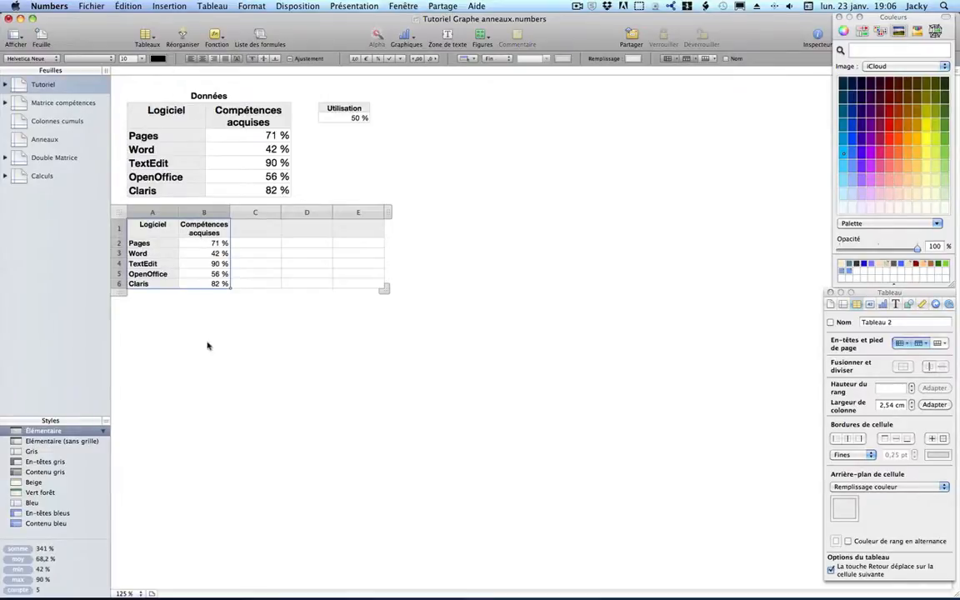
{"action": "left_click", "coordinate": [225, 370]}
Display the new table's name, rename it Calculs, and move the table slightly lower beneath Données
{"action": "left_click", "coordinate": [254, 227]}
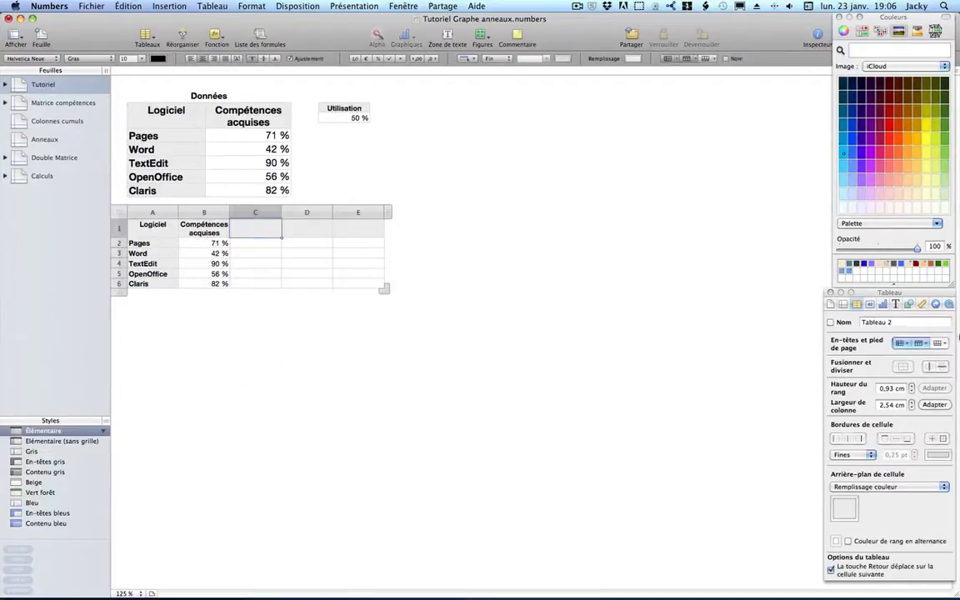
{"action": "left_click", "coordinate": [830, 322]}
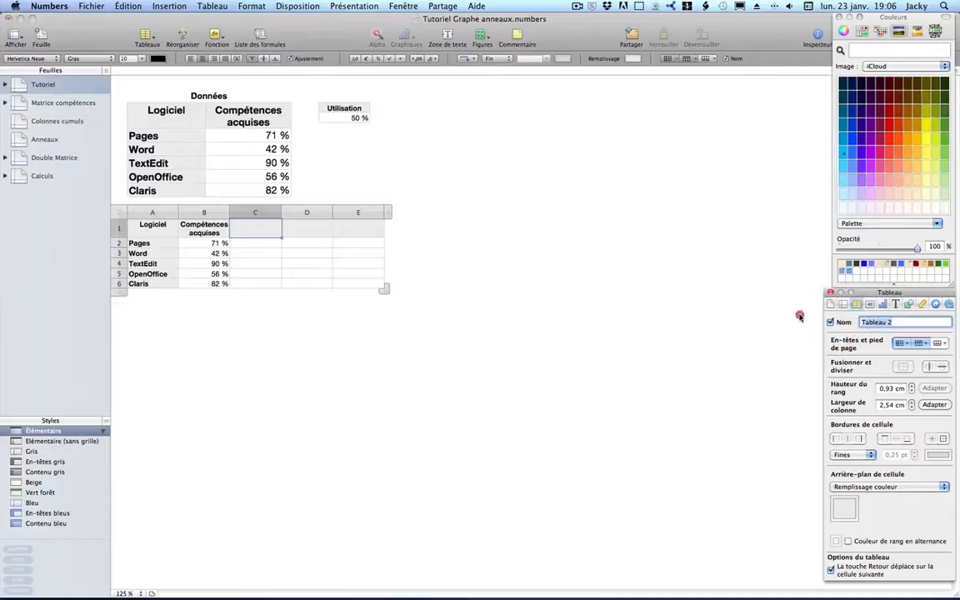
{"action": "type", "text": "Calcul"}
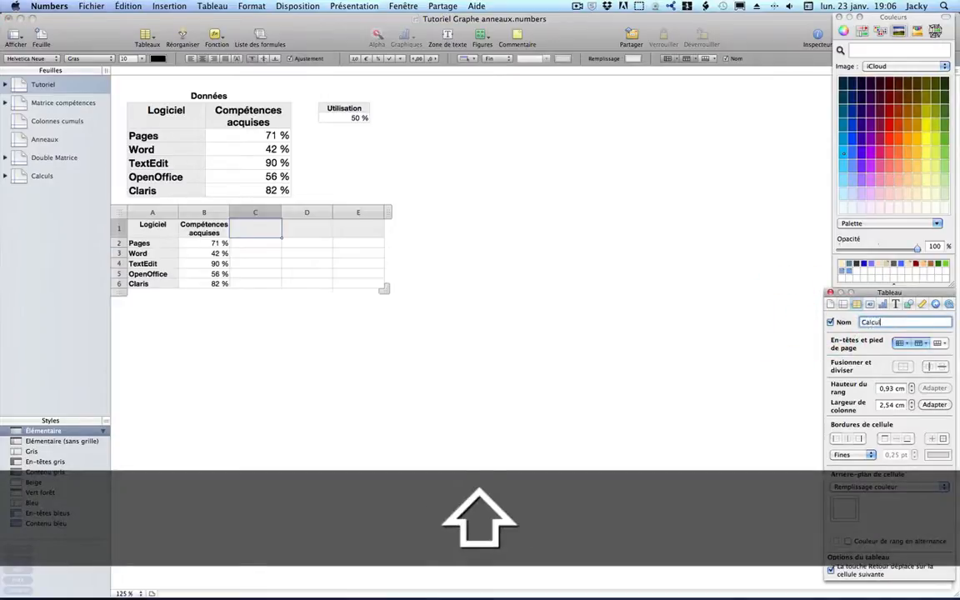
{"action": "type", "text": "s"}
{"action": "key", "text": "Return"}
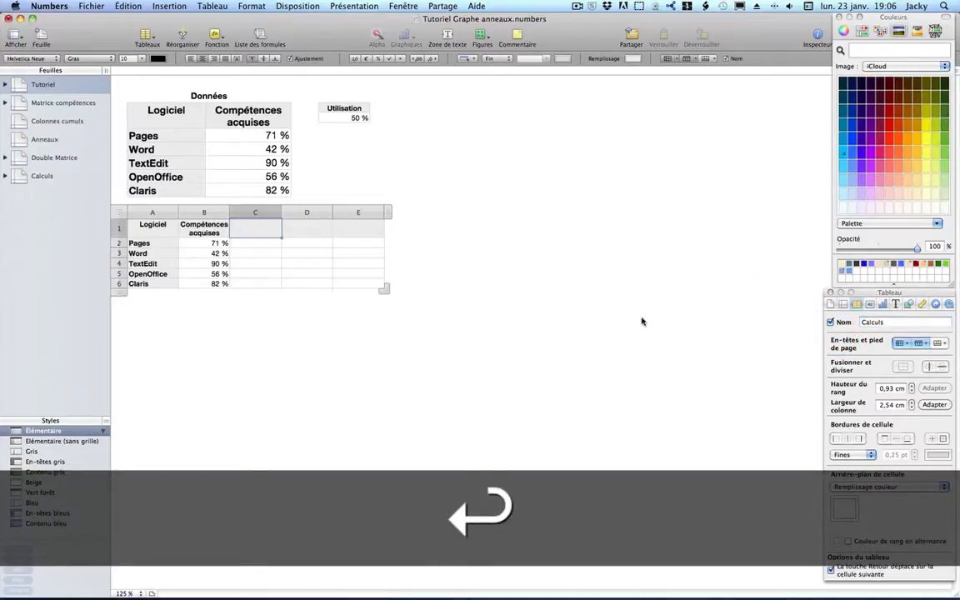
{"action": "left_click", "coordinate": [547, 346]}
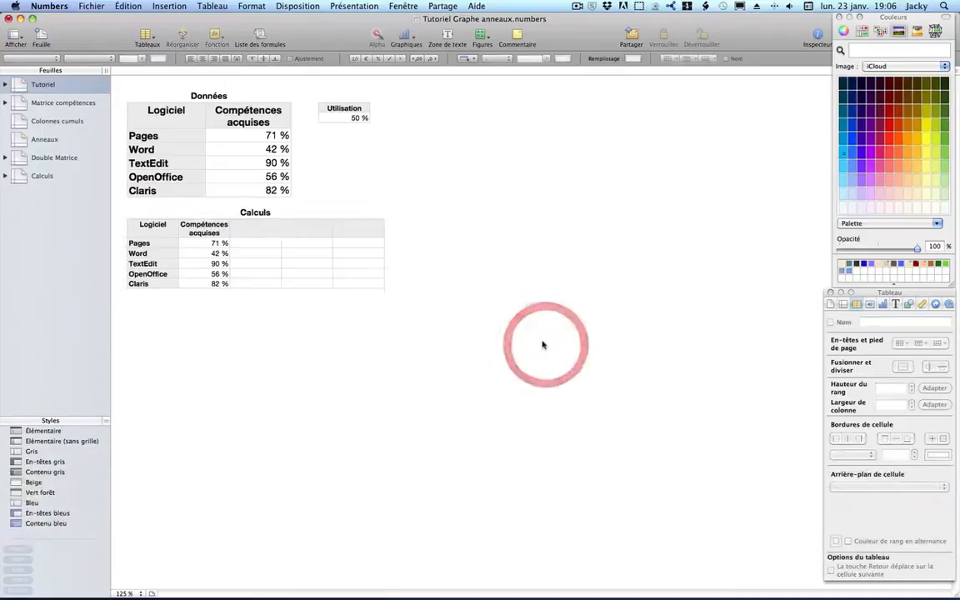
{"action": "left_click_drag", "start_coordinate": [260, 217], "coordinate": [251, 248]}
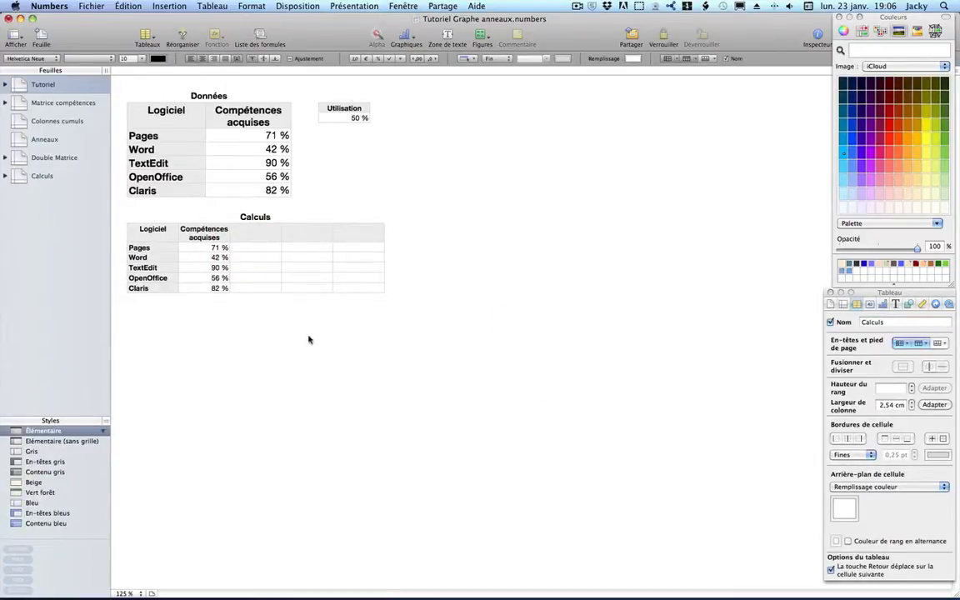
Enter the header Complément in cell C1 of the Calculs table
{"action": "left_click", "coordinate": [246, 229]}
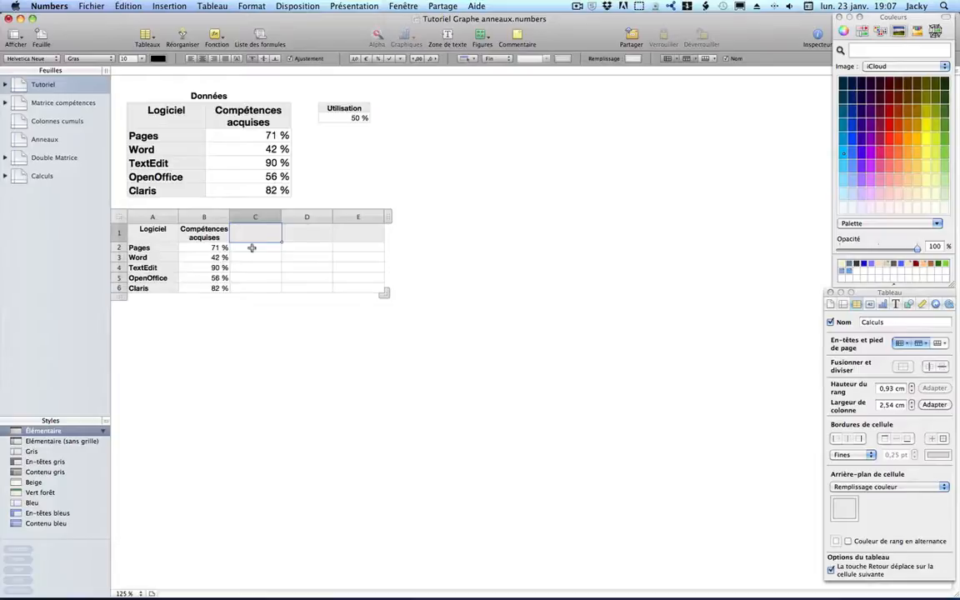
{"action": "type", "text": "Compl"}
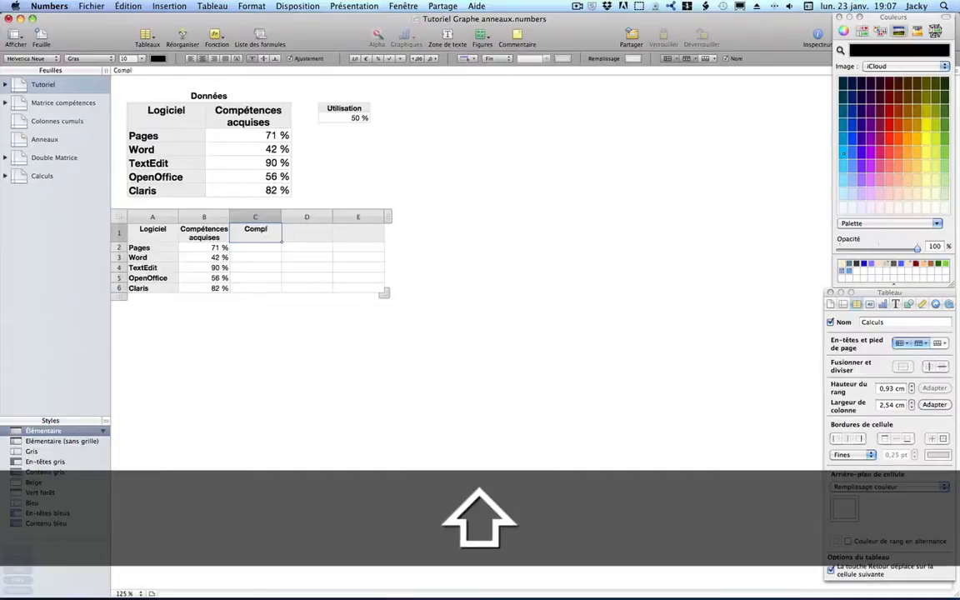
{"action": "type", "text": "ément"}
{"action": "key", "text": "Return"}
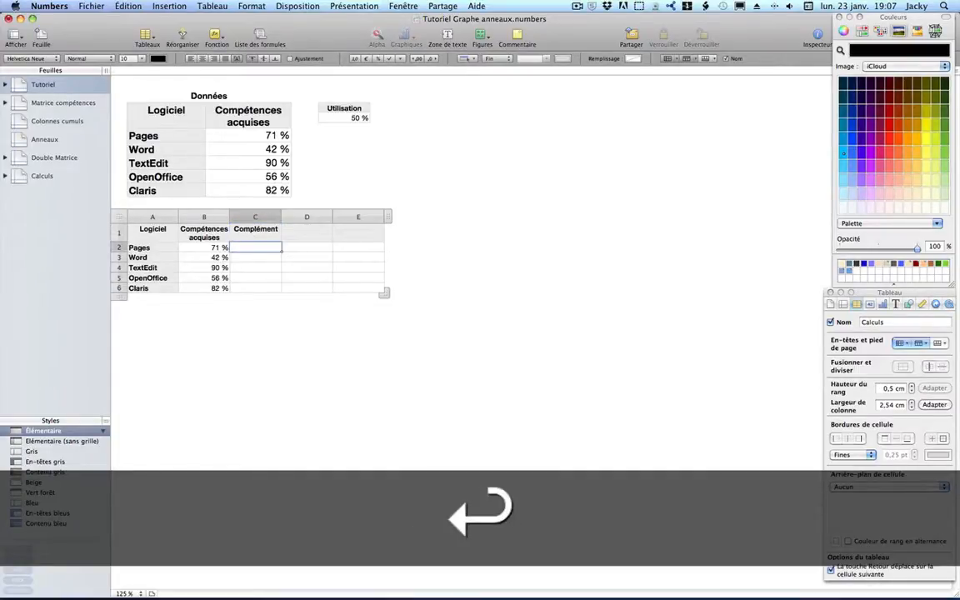
Enter a formula in C2 subtracting the Pages Compétences acquises value from 100%, and fill it down to C6
{"action": "type", "text": "=100%-"}
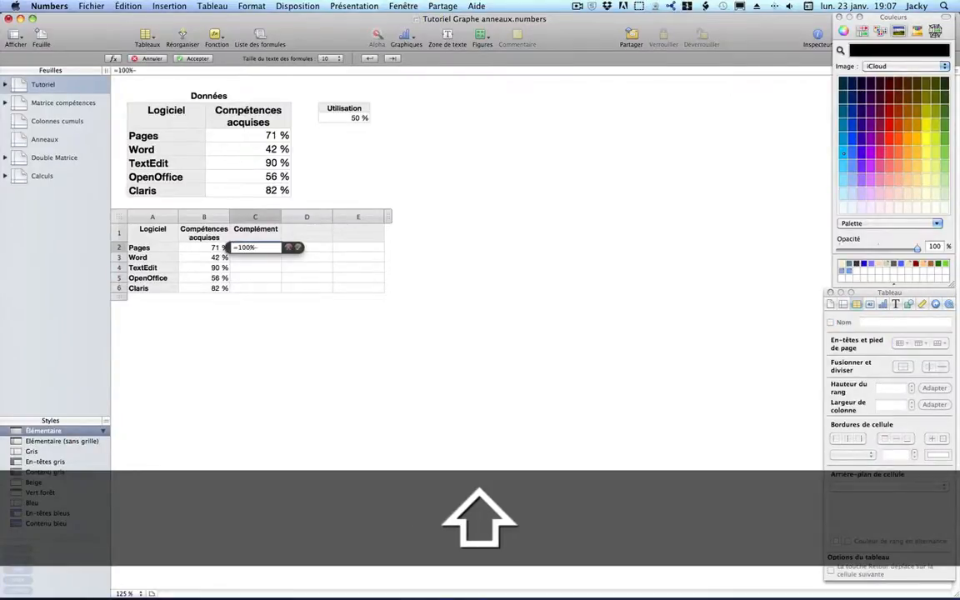
{"action": "left_click", "coordinate": [215, 248]}
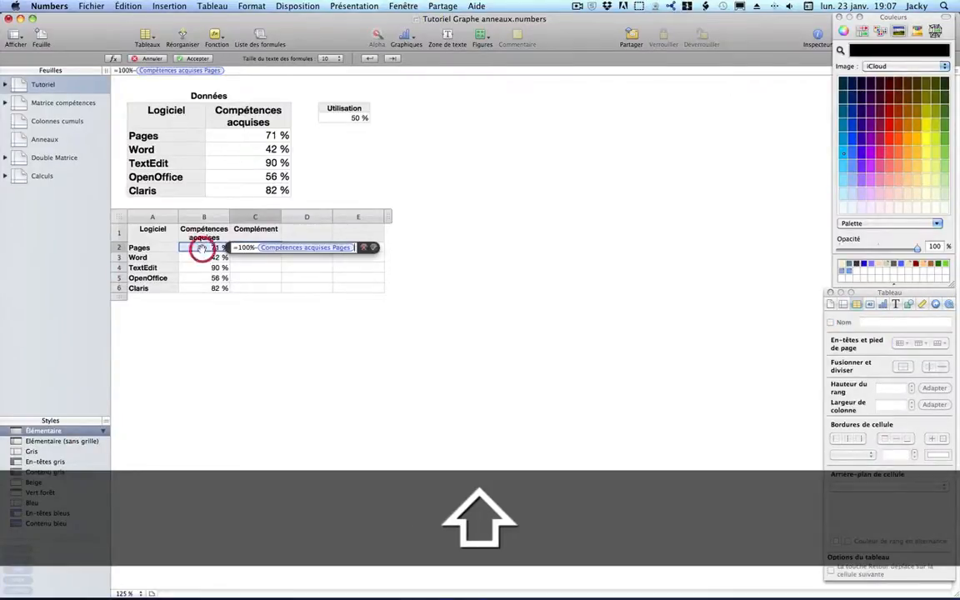
{"action": "key", "text": "Return"}
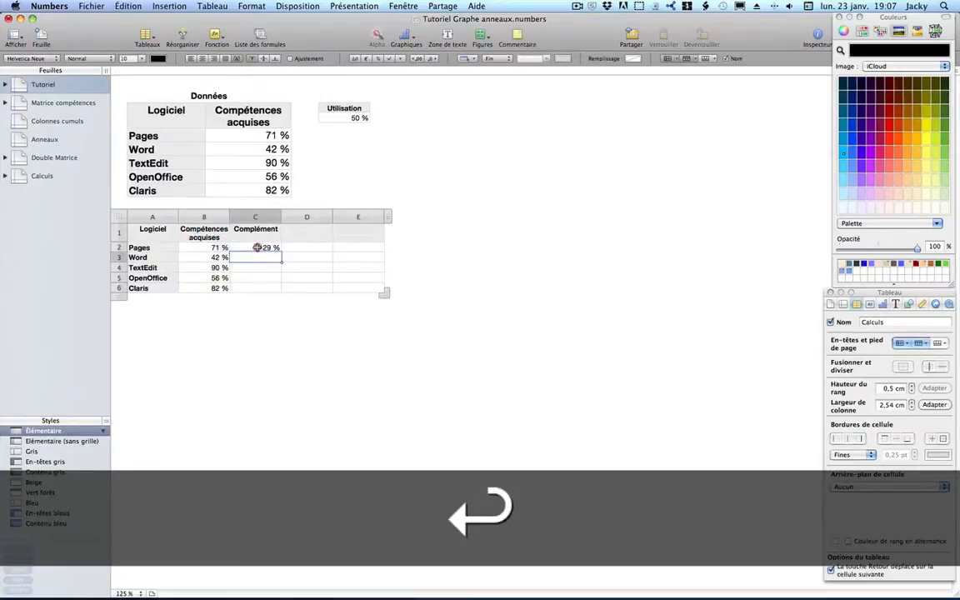
{"action": "left_click", "coordinate": [258, 248]}
{"action": "left_click_drag", "start_coordinate": [282, 252], "coordinate": [281, 310]}
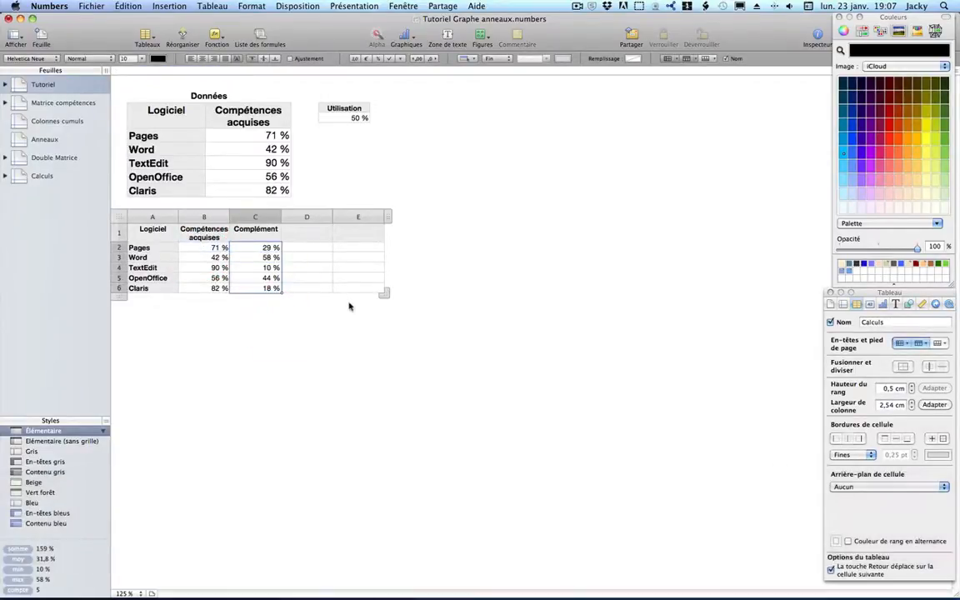
Enter the header Invisible in cell D1 of Calculs and remove the empty column E
{"action": "left_click", "coordinate": [308, 230]}
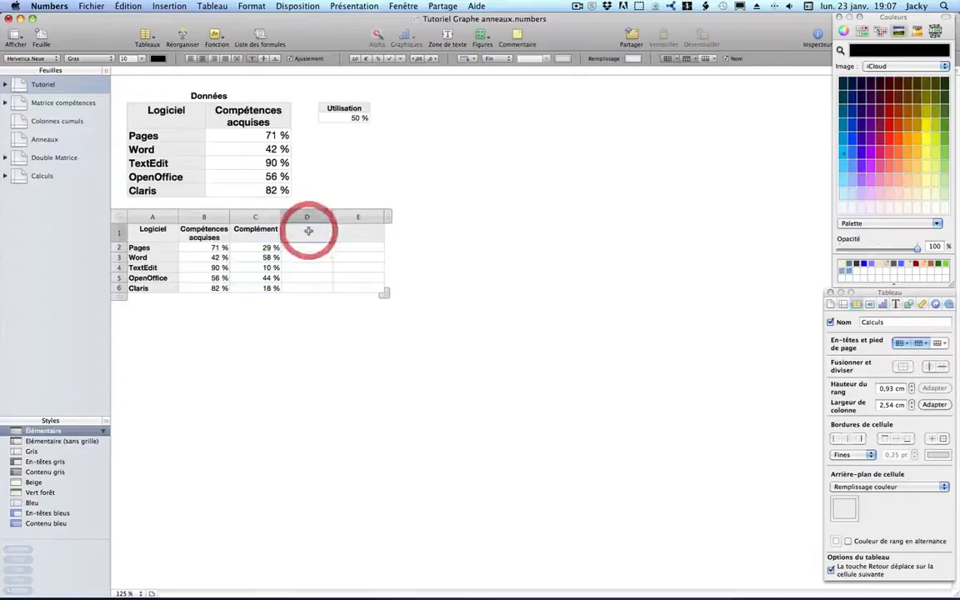
{"action": "key", "text": "shift"}
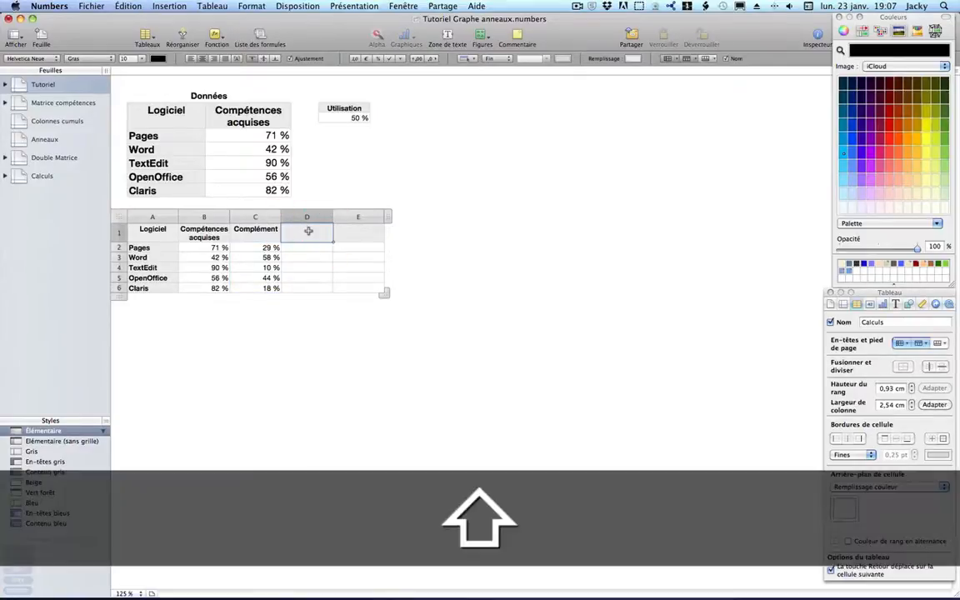
{"action": "type", "text": "Invisible"}
{"action": "left_click", "coordinate": [310, 249]}
{"action": "left_click_drag", "start_coordinate": [390, 217], "coordinate": [336, 217]}
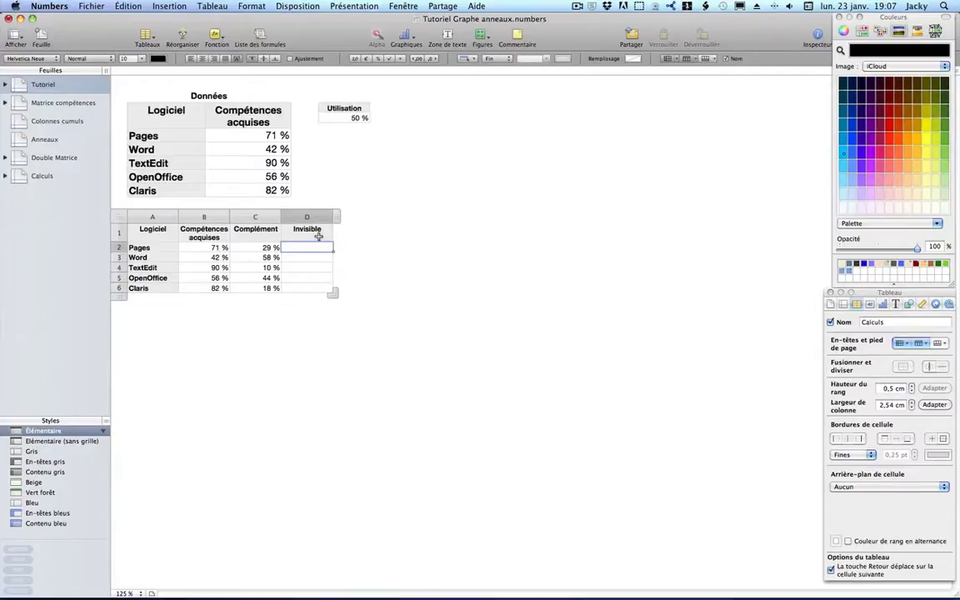
Enter the formula =1/Utilisation :: A2-1 in cell D2 of Calculs
{"action": "type", "text": "="}
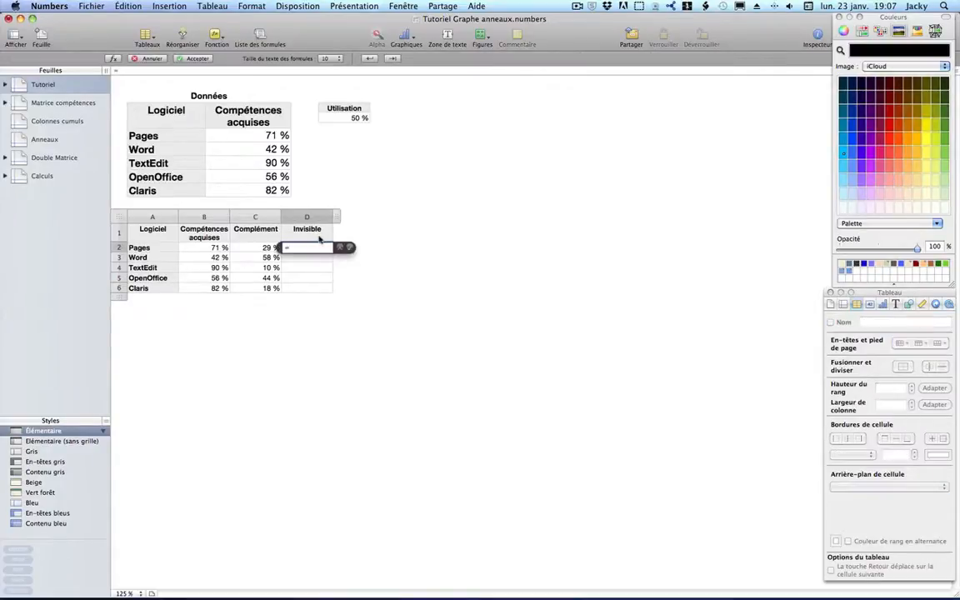
{"action": "type", "text": "1/Utilisation :: A2"}
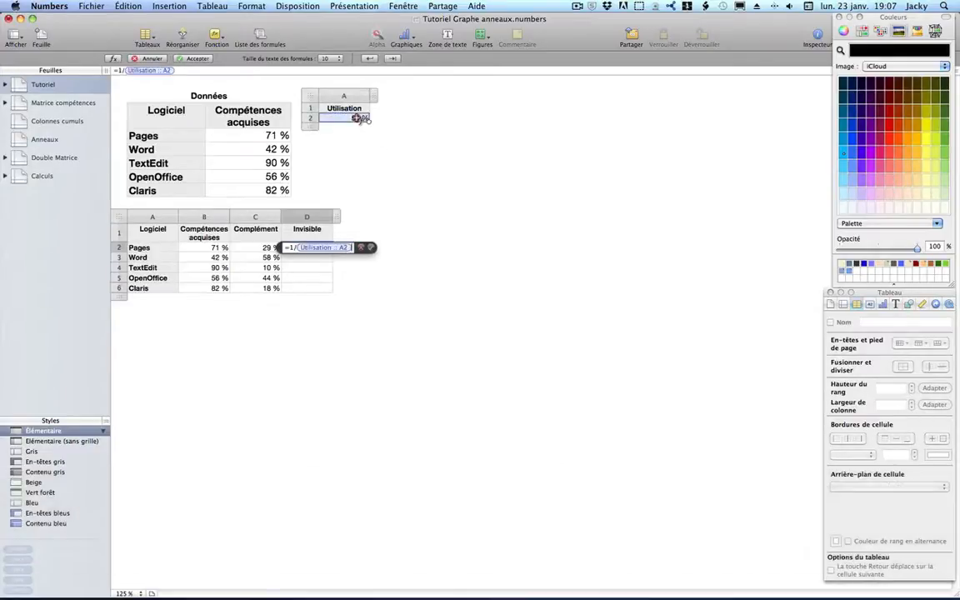
{"action": "left_click", "coordinate": [358, 119]}
{"action": "type", "text": "1"}
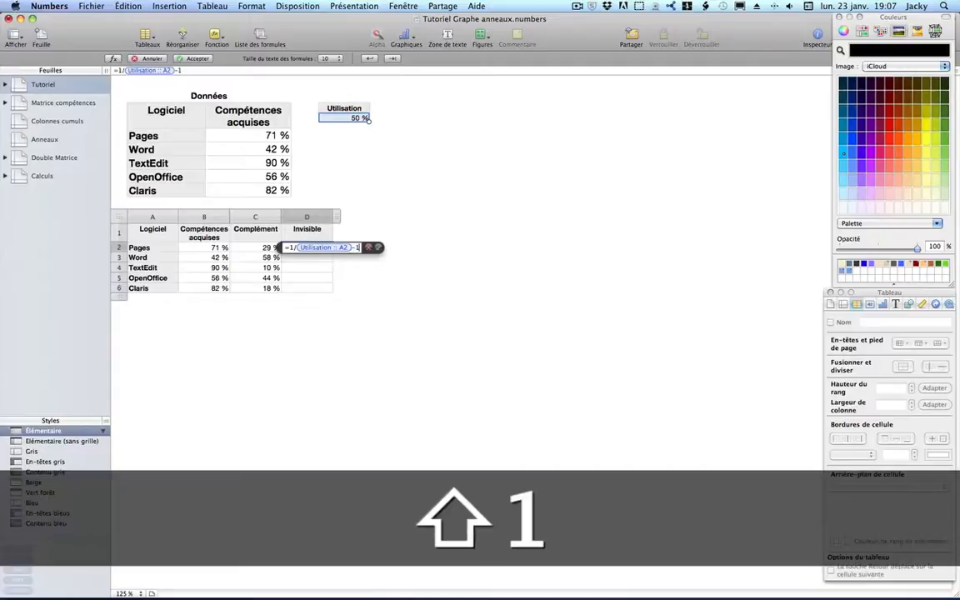
{"action": "key", "text": "Return"}
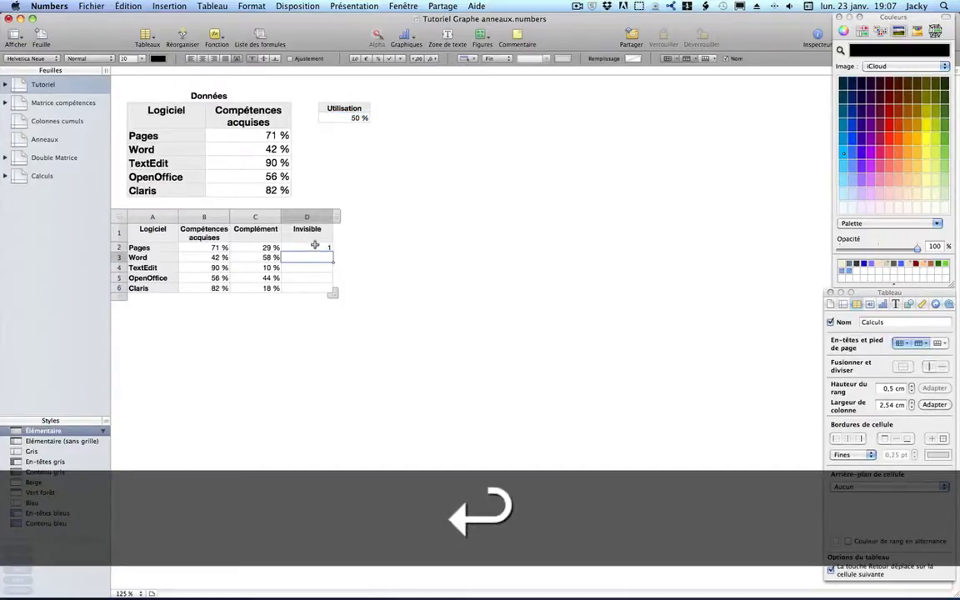
Format cells D2 to D6 of Calculs as Pourcentage
{"action": "left_click_drag", "start_coordinate": [317, 248], "coordinate": [314, 289]}
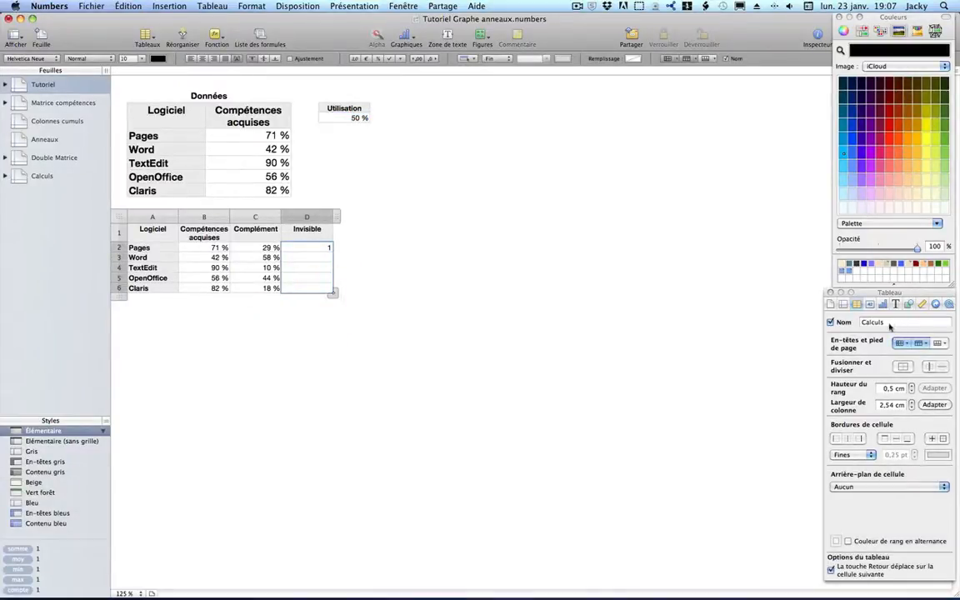
{"action": "left_click", "coordinate": [869, 304]}
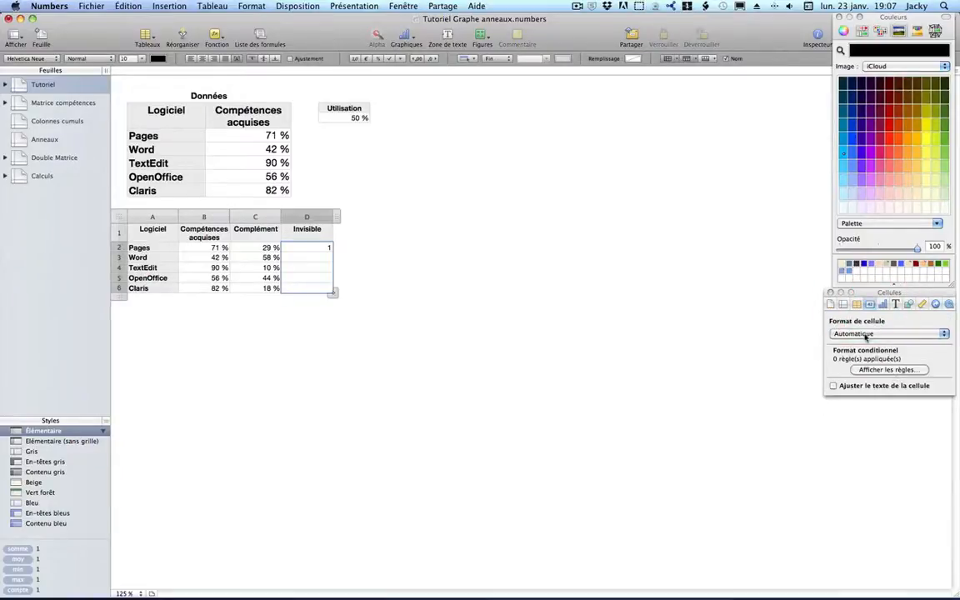
{"action": "left_click", "coordinate": [867, 333]}
{"action": "left_click", "coordinate": [864, 370]}
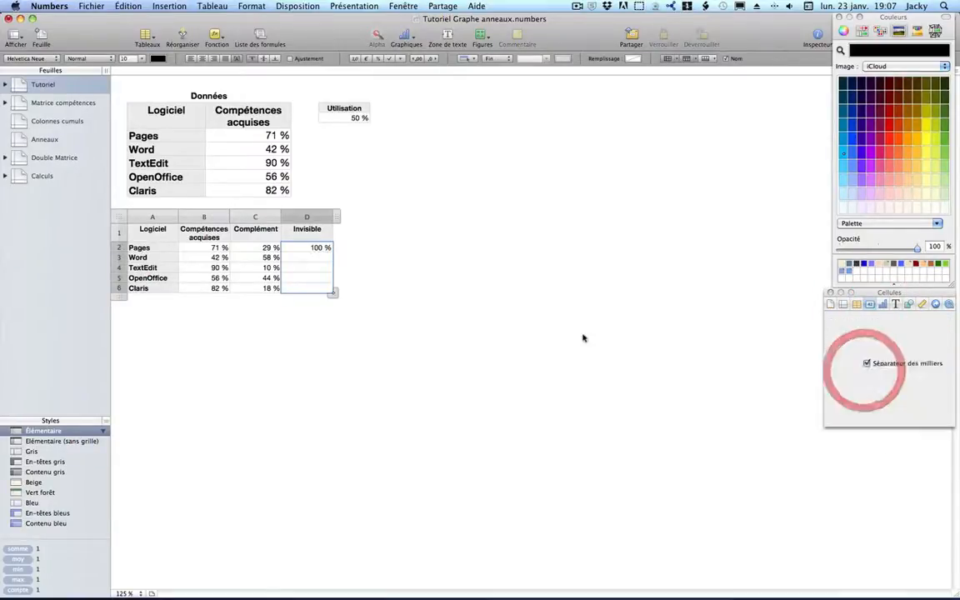
{"action": "left_click", "coordinate": [375, 263]}
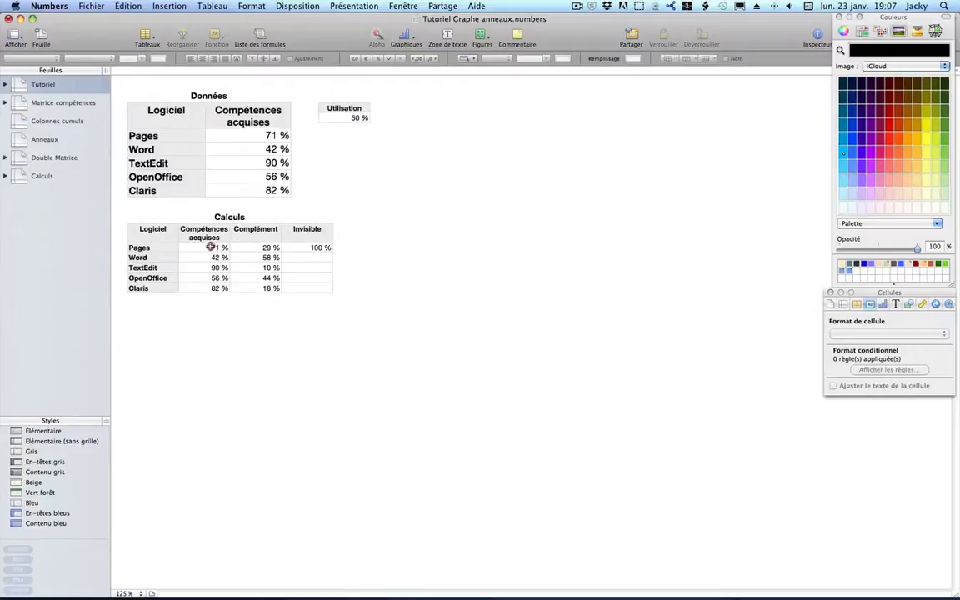
Check the sum of B2 and C2 and the D2 formula in Calculs, and set the Utilisation slider to 75 %
{"action": "left_click_drag", "start_coordinate": [211, 247], "coordinate": [243, 247]}
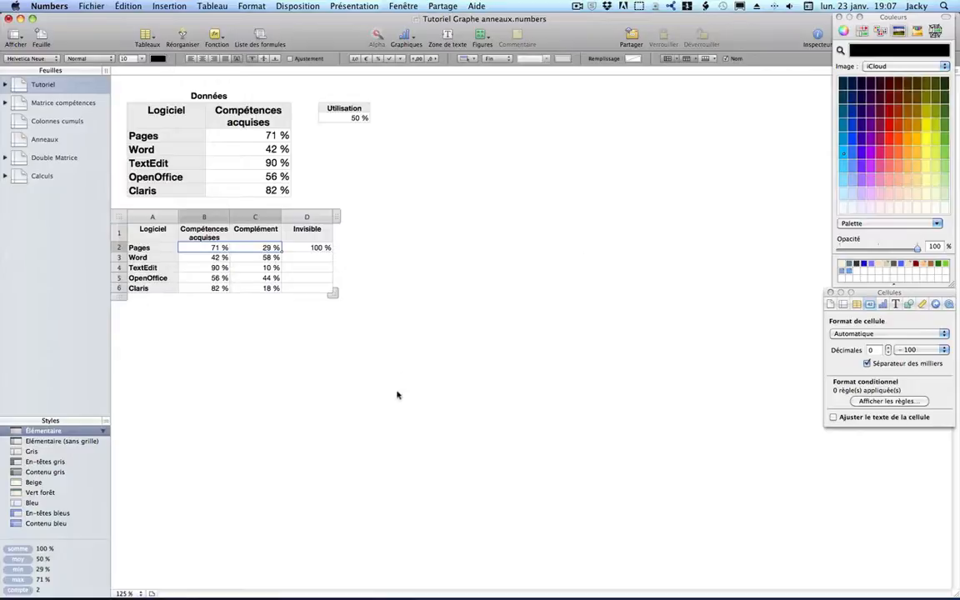
{"action": "left_click", "coordinate": [315, 247]}
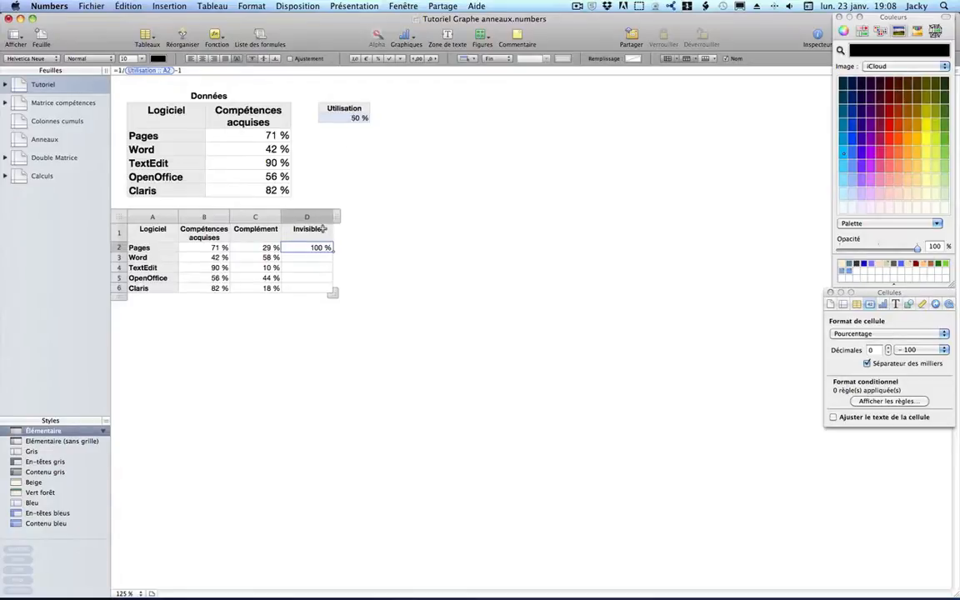
{"action": "left_click", "coordinate": [337, 115]}
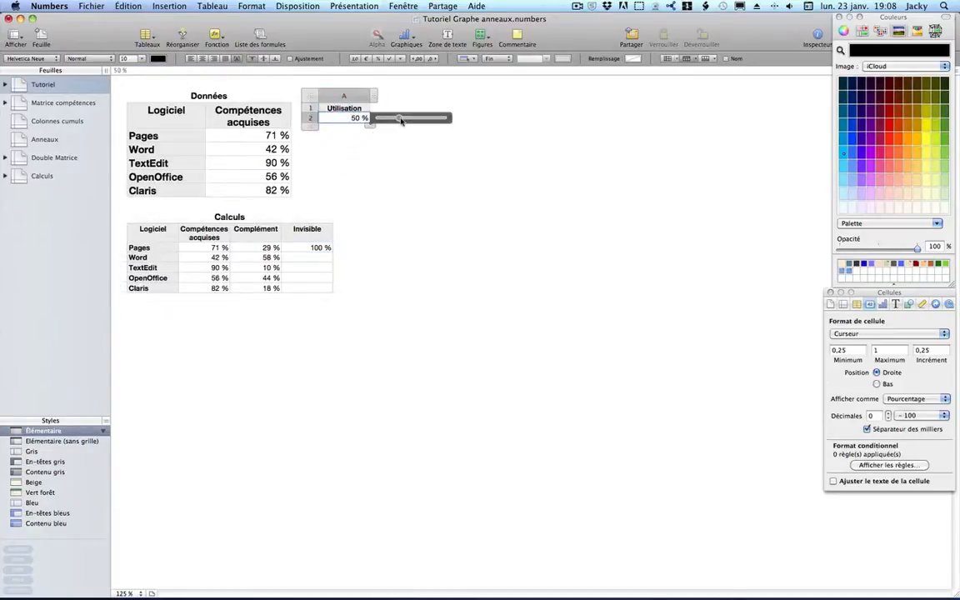
{"action": "left_click_drag", "start_coordinate": [399, 120], "coordinate": [431, 119]}
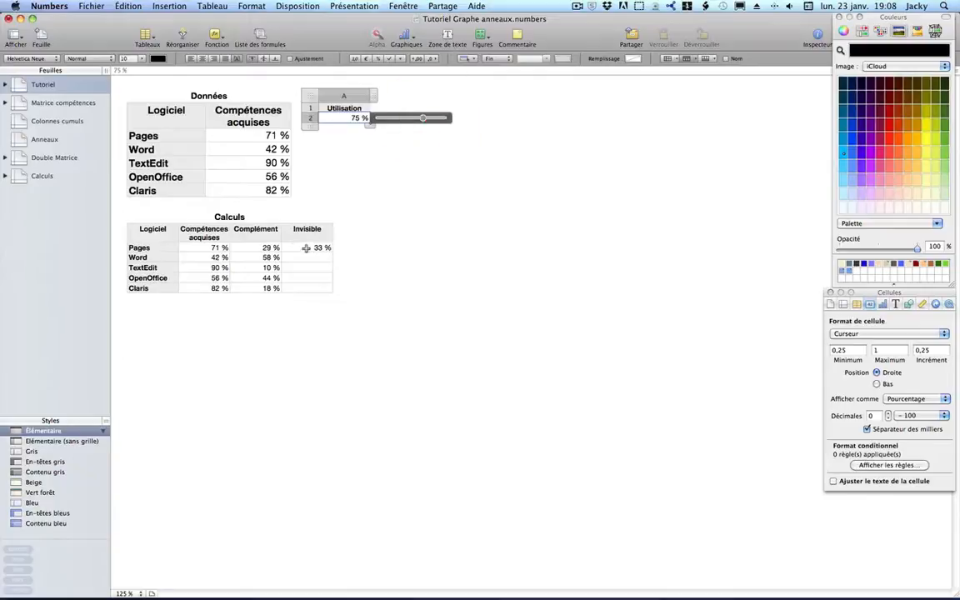
Recheck the sum of B2 and C2 in Calculs, and set the Utilisation slider to 100 %
{"action": "left_click_drag", "start_coordinate": [215, 248], "coordinate": [265, 249]}
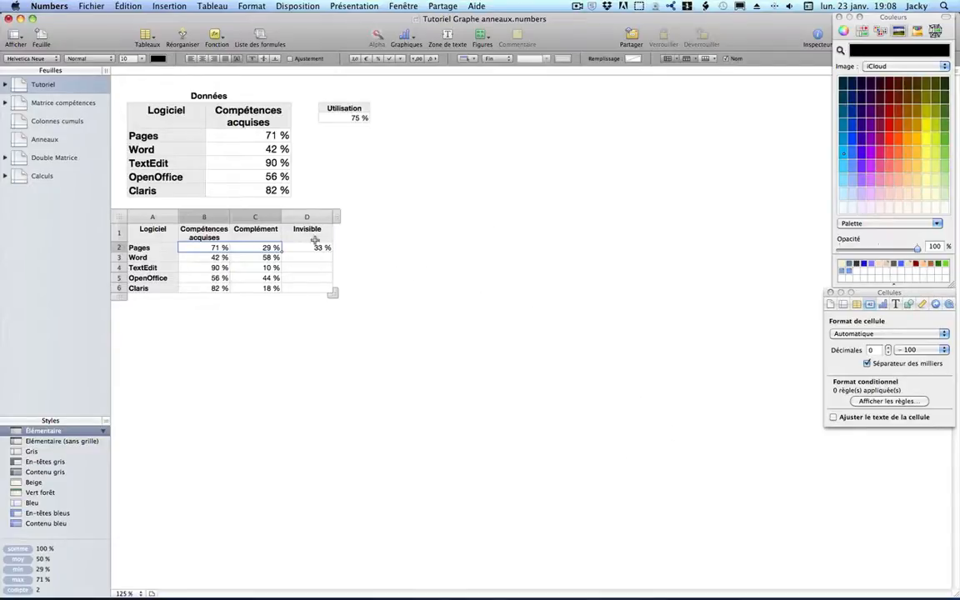
{"action": "left_click", "coordinate": [356, 117]}
{"action": "left_click_drag", "start_coordinate": [416, 120], "coordinate": [482, 118]}
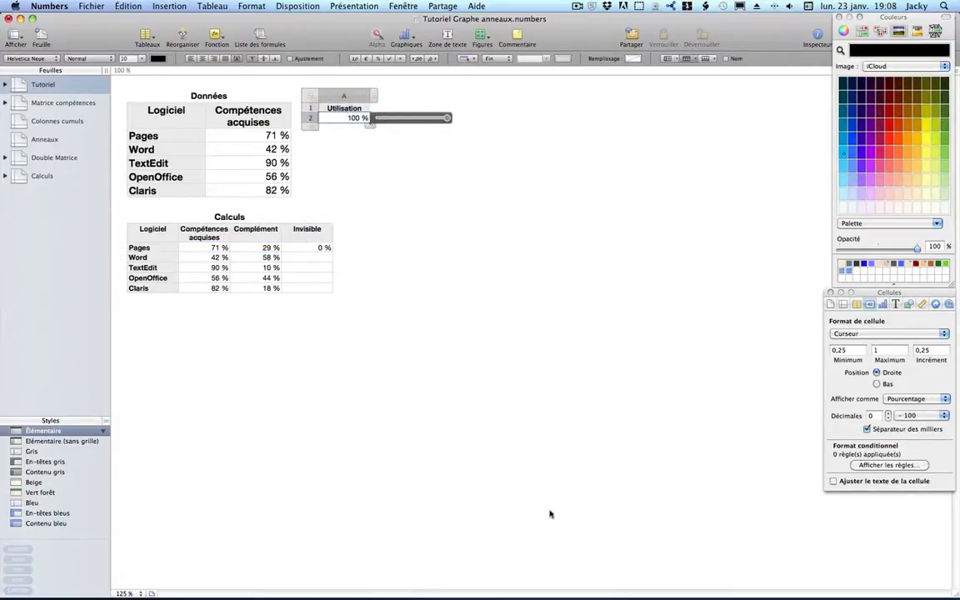
Try the Utilisation slider at 25 % and set it to 50 %
{"action": "left_click_drag", "start_coordinate": [447, 118], "coordinate": [366, 119]}
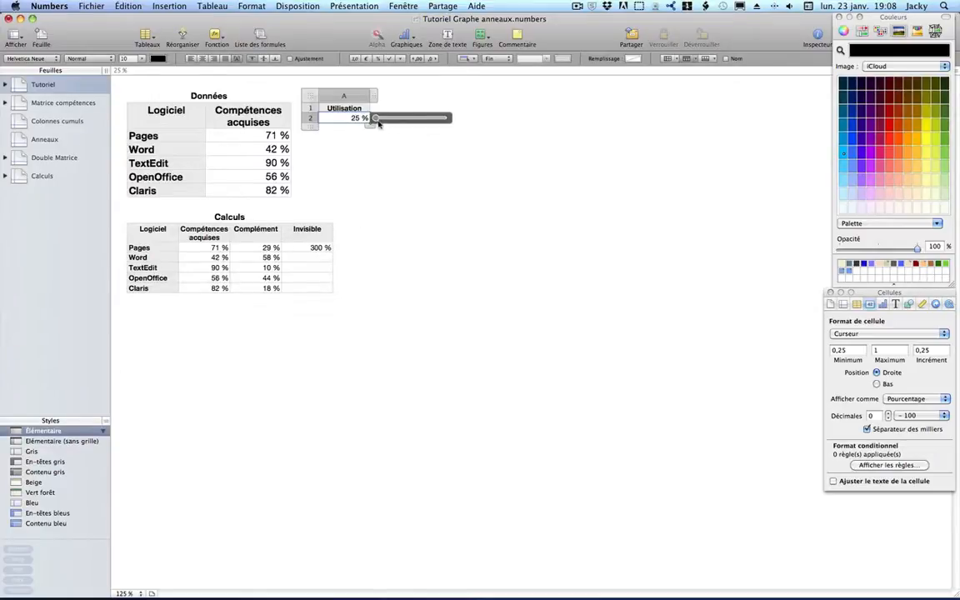
{"action": "left_click_drag", "start_coordinate": [374, 119], "coordinate": [394, 120]}
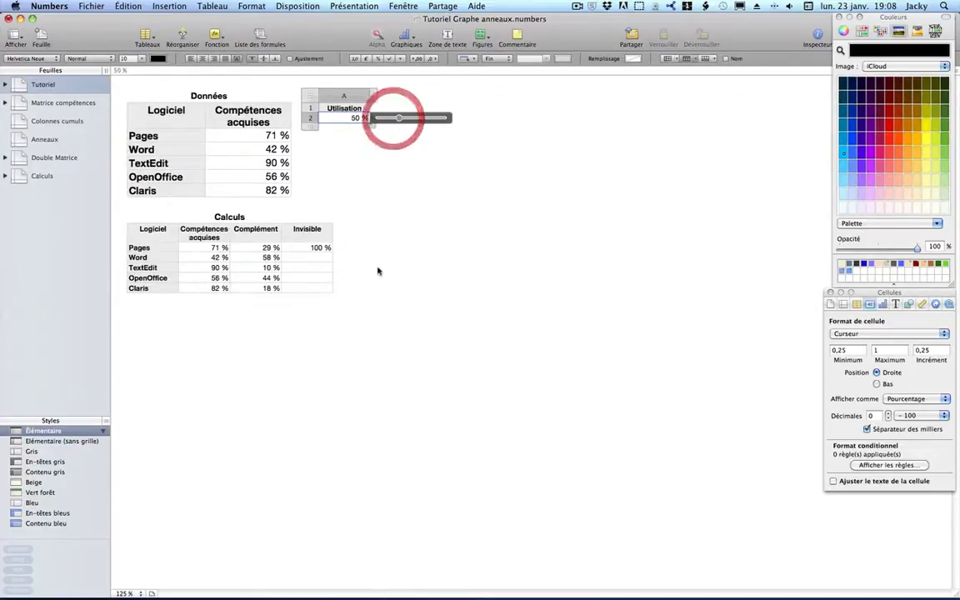
Make the Utilisation :: A2 reference in cell D2 of Calculs absolute for both row and column ($A$2)
{"action": "left_click", "coordinate": [321, 249]}
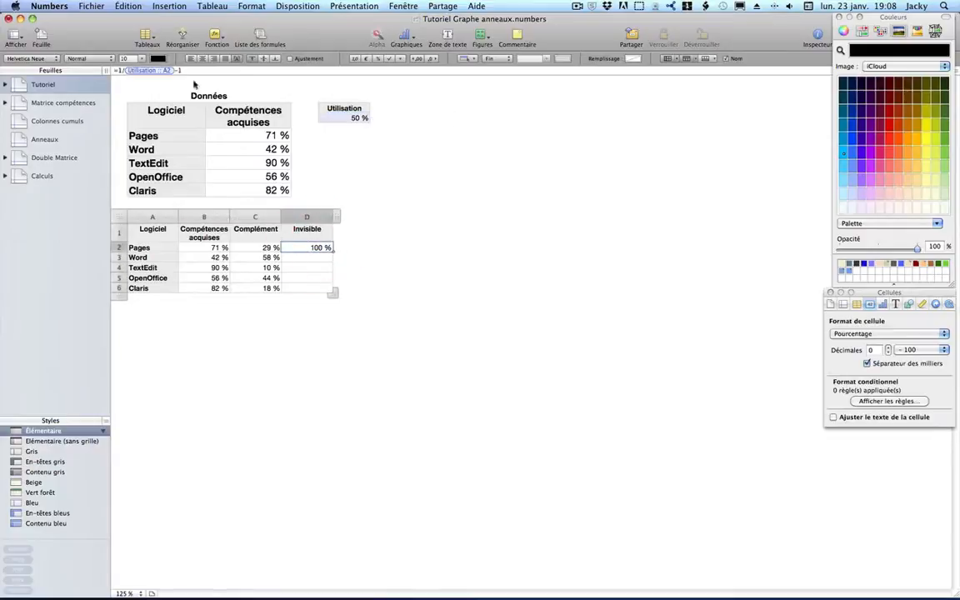
{"action": "left_click", "coordinate": [165, 70]}
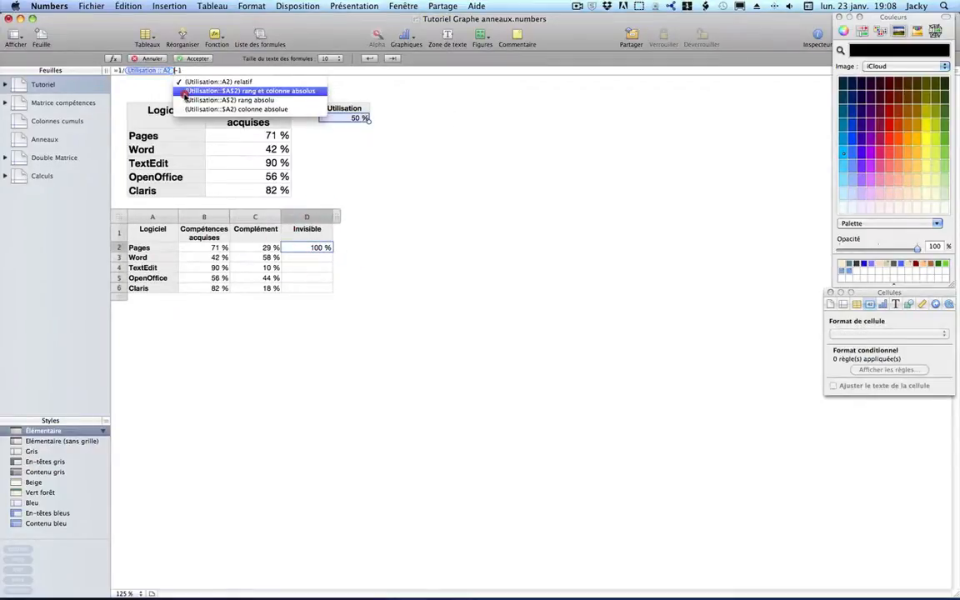
{"action": "left_click", "coordinate": [185, 91]}
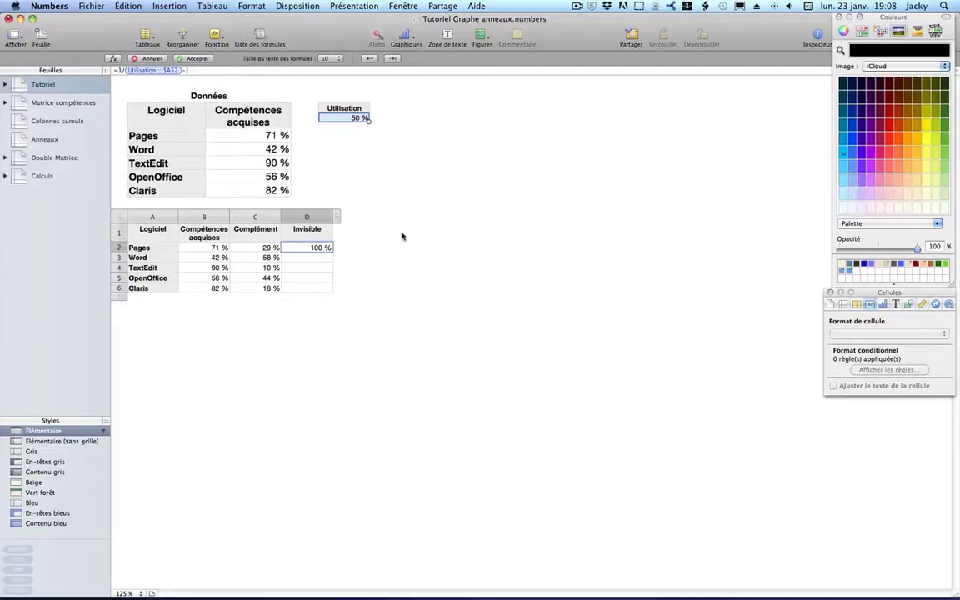
{"action": "key", "text": "Return"}
Fill the D2 formula of Calculs down through cell D6
{"action": "left_click", "coordinate": [331, 248]}
{"action": "left_click_drag", "start_coordinate": [331, 249], "coordinate": [332, 293]}
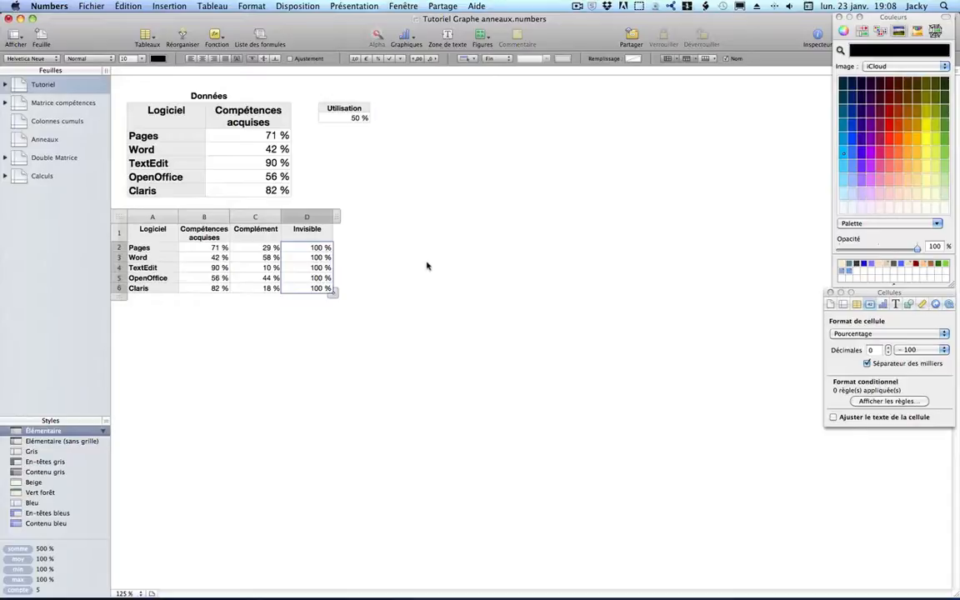
{"action": "left_click", "coordinate": [403, 259]}
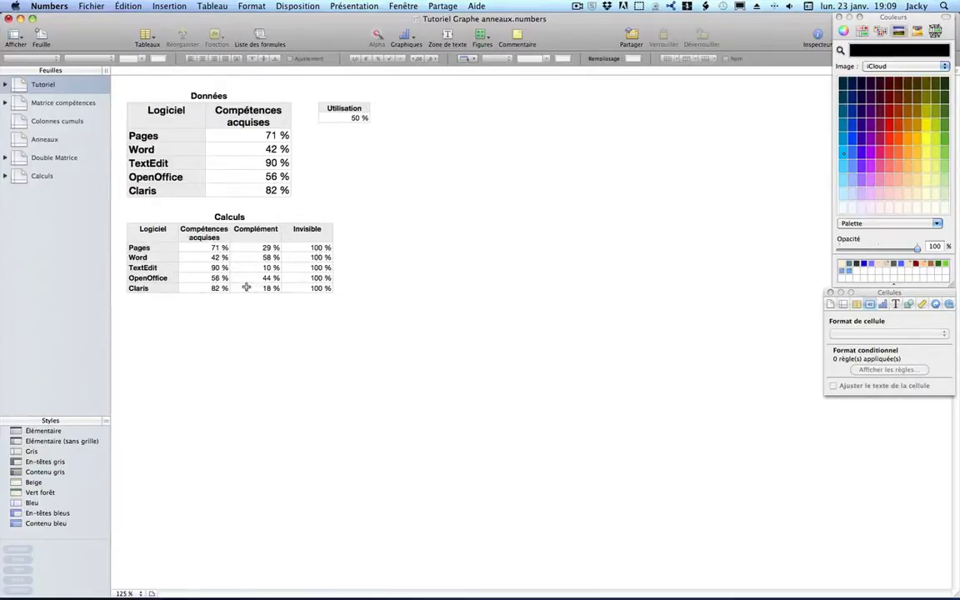
Consult the finished chart on the Matrice compétences sheet, and add one footer row to the Calculs table on Tutoriel
{"action": "left_click", "coordinate": [37, 103]}
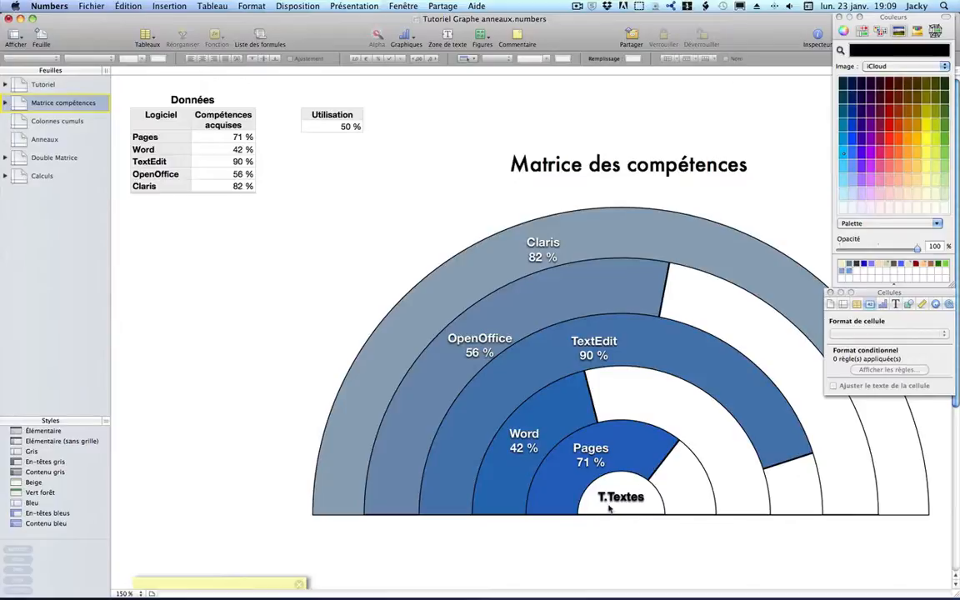
{"action": "left_click", "coordinate": [58, 84]}
{"action": "left_click", "coordinate": [169, 287]}
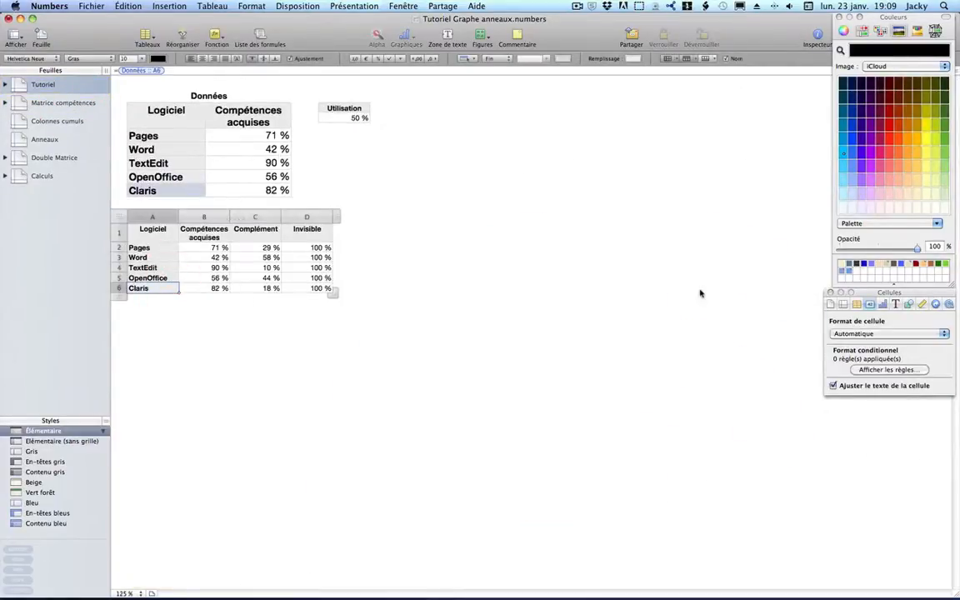
{"action": "left_click", "coordinate": [858, 305]}
{"action": "left_click", "coordinate": [939, 343]}
{"action": "left_click", "coordinate": [944, 366]}
Label the footer row of Calculs "T. Textes" in A7 and enter 100 in B7
{"action": "left_click", "coordinate": [151, 300]}
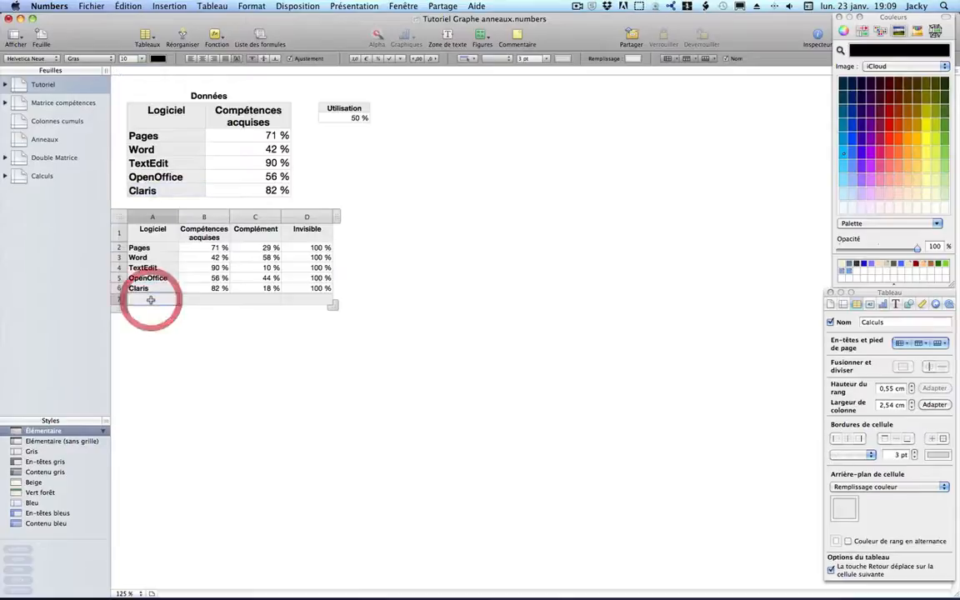
{"action": "type", "text": "T."}
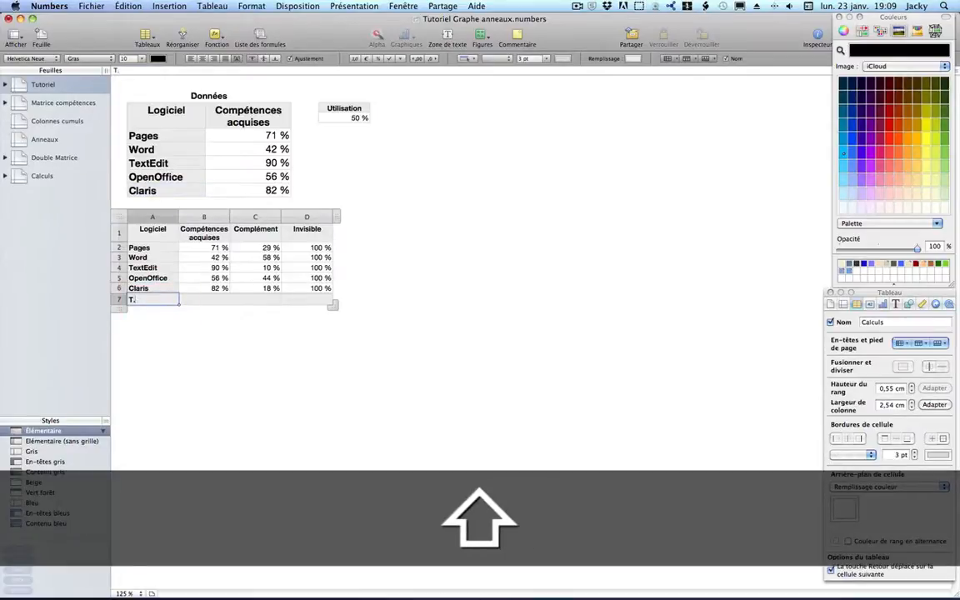
{"action": "type", "text": " Textes"}
{"action": "key", "text": "Tab"}
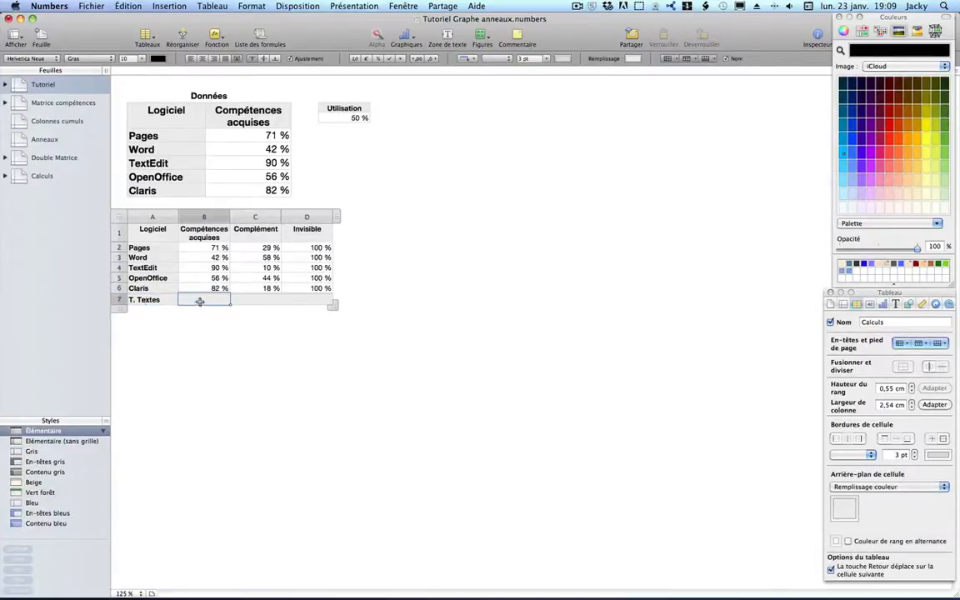
{"action": "type", "text": "100"}
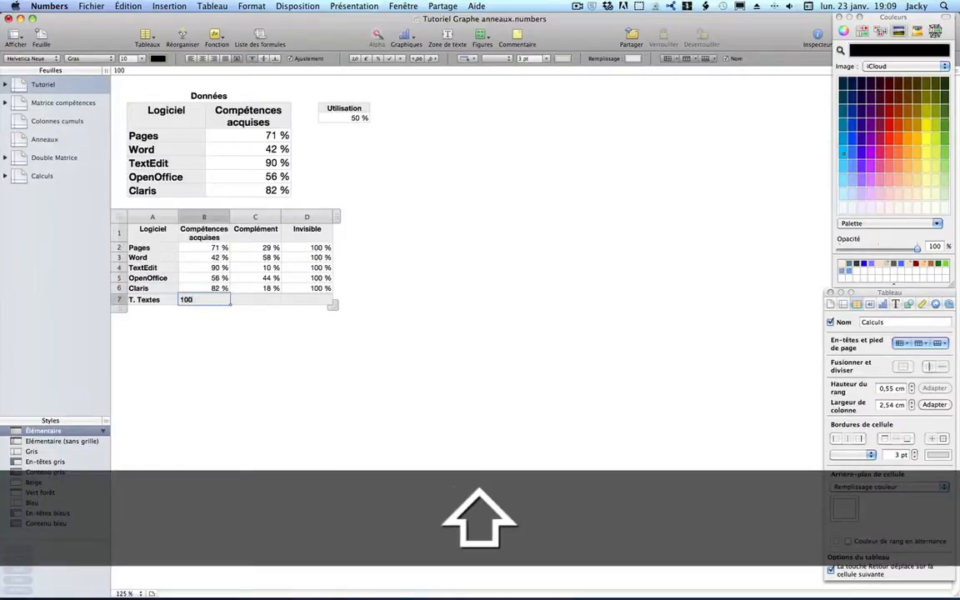
{"action": "key", "text": "Tab"}
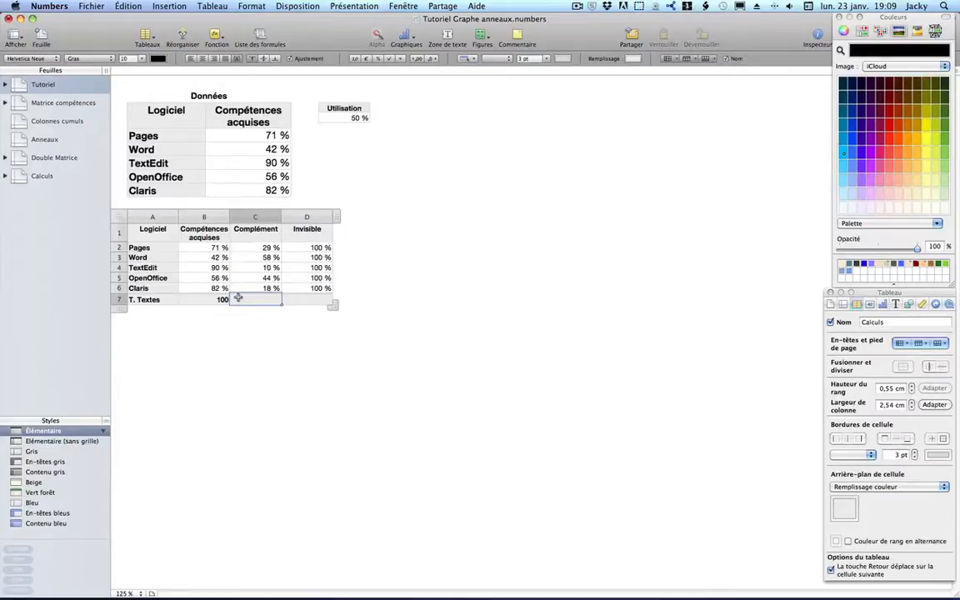
Enter a formula in cell C7 of Calculs that subtracts B7 from 100
{"action": "type", "text": "="}
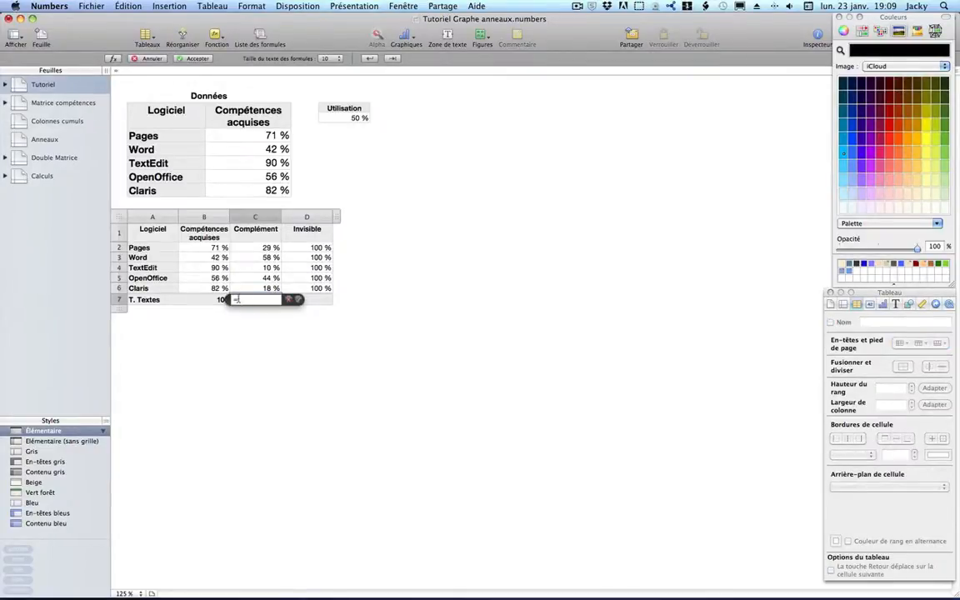
{"action": "type", "text": "100-"}
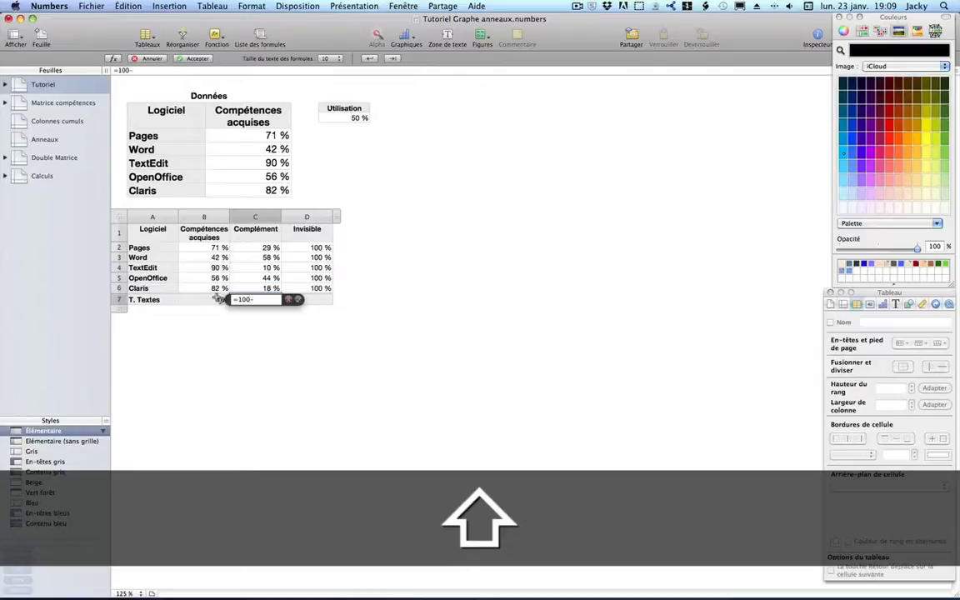
{"action": "left_click", "coordinate": [209, 300]}
{"action": "key", "text": "Return"}
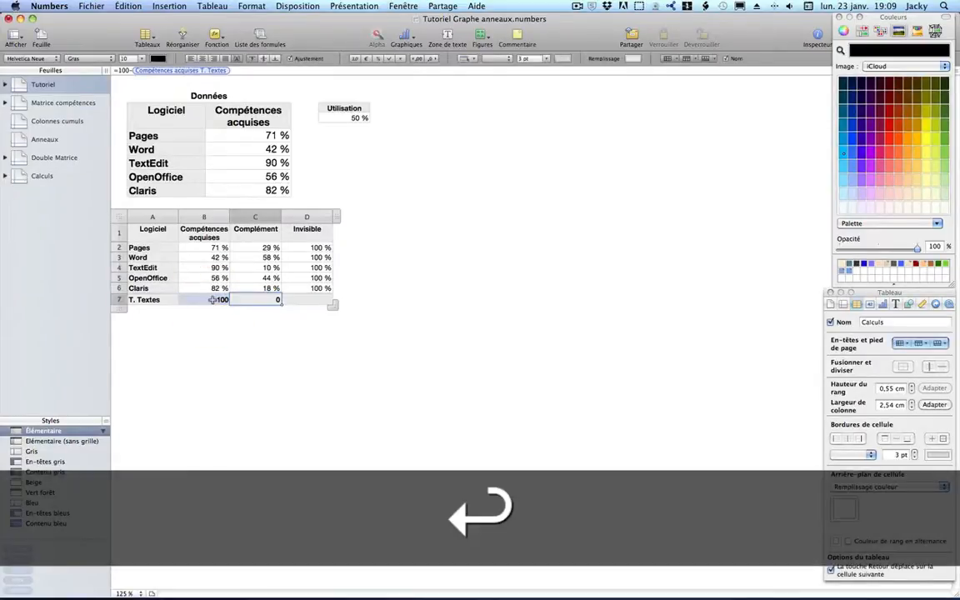
Copy the Invisible formula from D6 into D7 of Calculs and change it to =100/Utilisation :: $A$2-100
{"action": "left_click", "coordinate": [317, 300]}
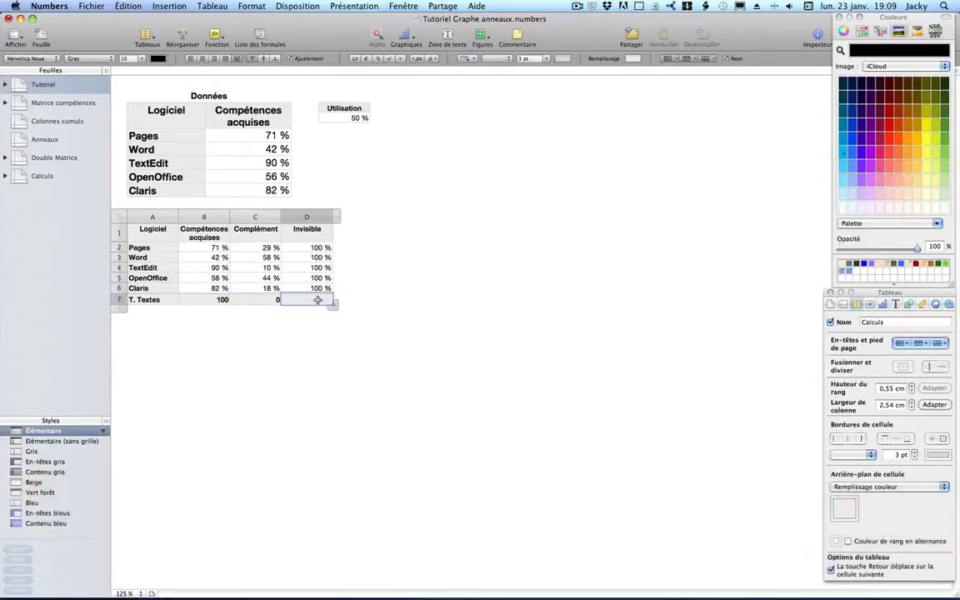
{"action": "left_click", "coordinate": [317, 288]}
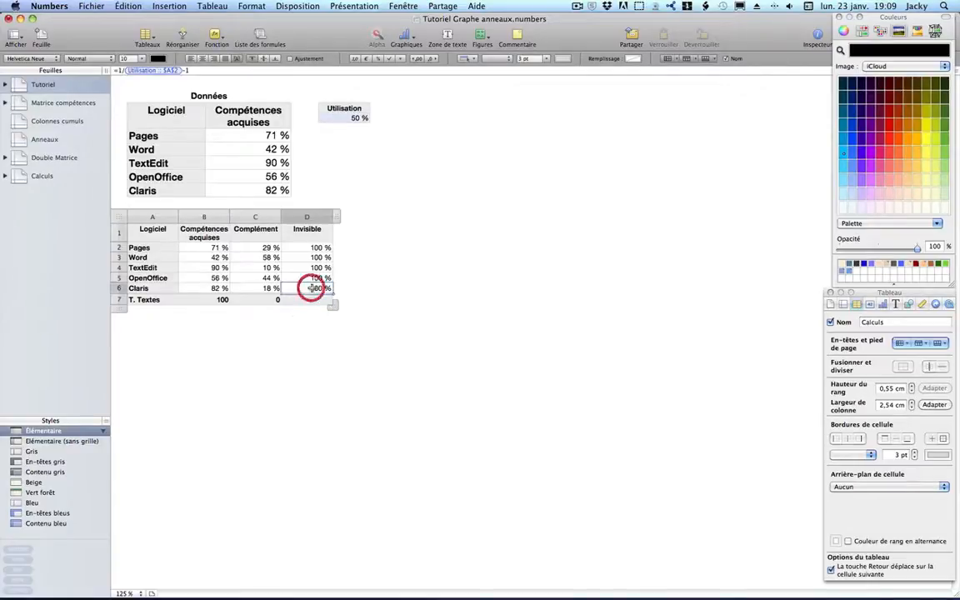
{"action": "left_click_drag", "start_coordinate": [193, 70], "coordinate": [111, 70]}
{"action": "key", "text": "super+c"}
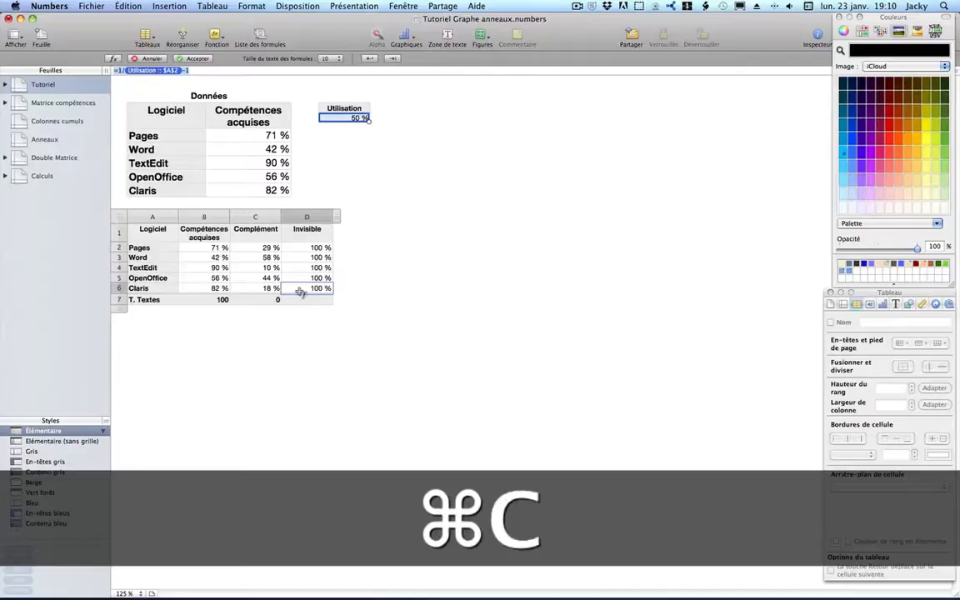
{"action": "key", "text": "Escape"}
{"action": "left_click", "coordinate": [304, 302]}
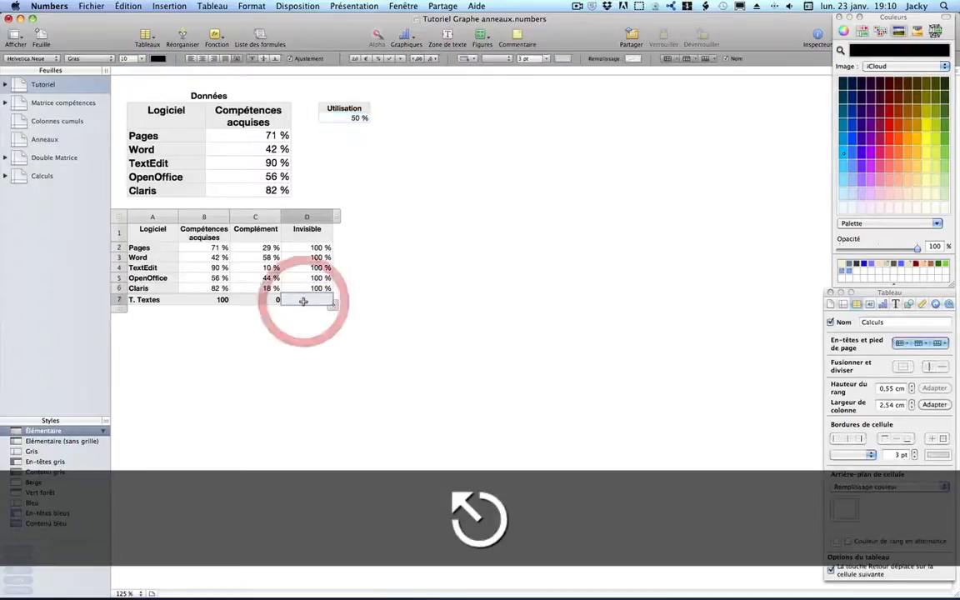
{"action": "key", "text": "super+v"}
{"action": "left_click", "coordinate": [197, 71]}
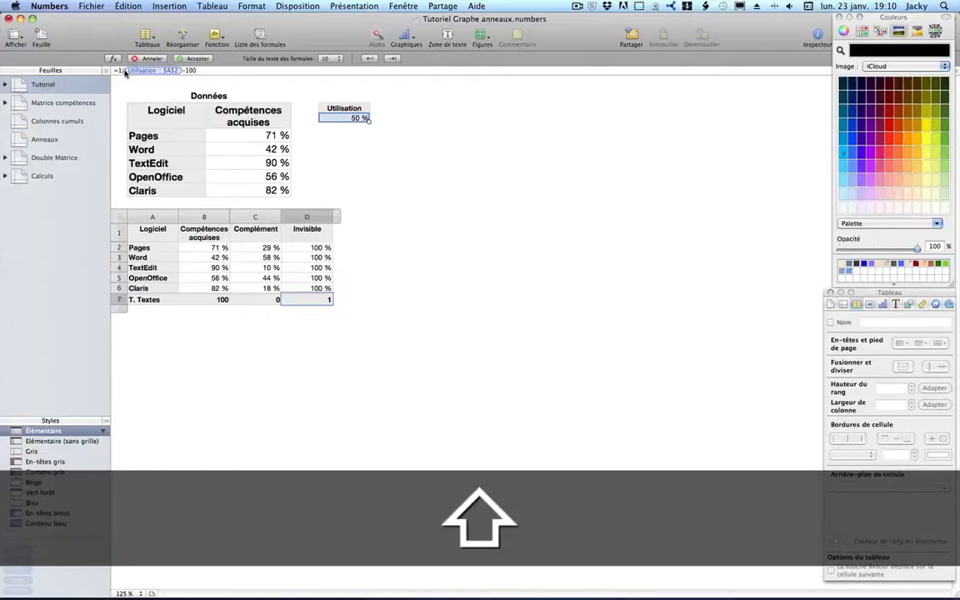
{"action": "left_click", "coordinate": [121, 71]}
{"action": "type", "text": "100/"}
{"action": "key", "text": "Return"}
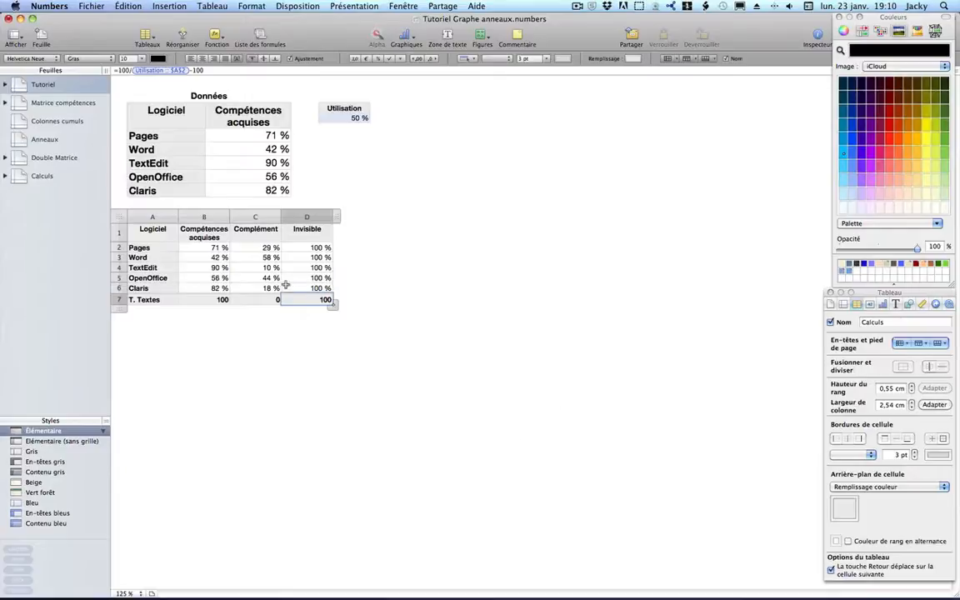
Check Calculs with Utilisation at 75 % and 25 %, including the sum of B7 to D7, and return the slider to 50 %
{"action": "left_click", "coordinate": [354, 118]}
{"action": "left_click_drag", "start_coordinate": [404, 117], "coordinate": [422, 117]}
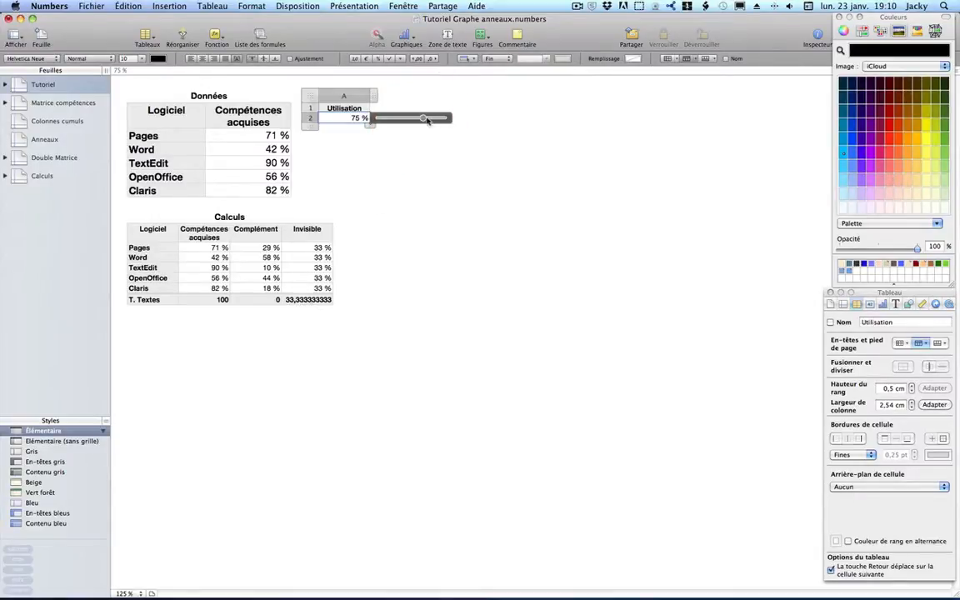
{"action": "left_click_drag", "start_coordinate": [422, 119], "coordinate": [384, 118]}
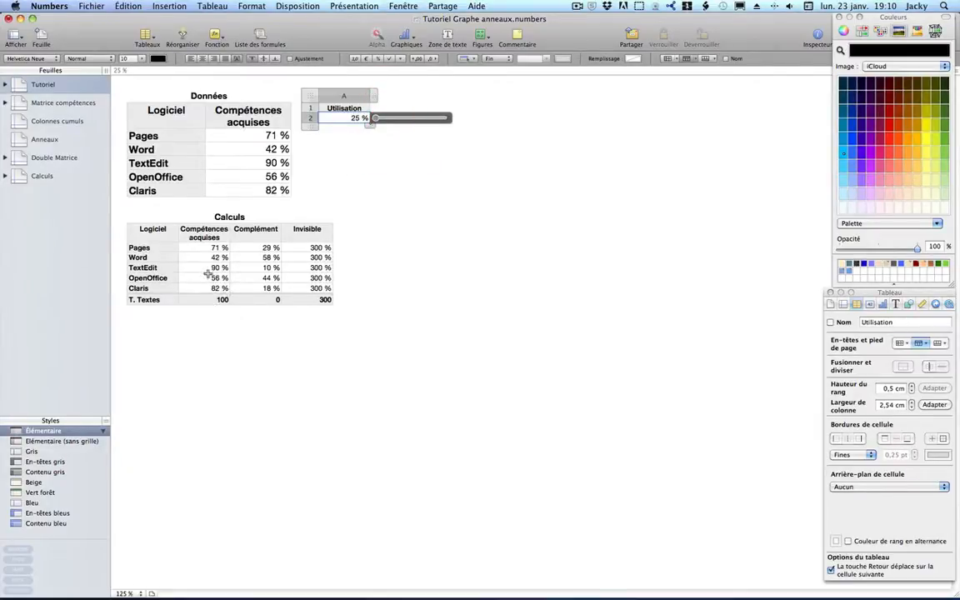
{"action": "left_click_drag", "start_coordinate": [208, 300], "coordinate": [327, 300]}
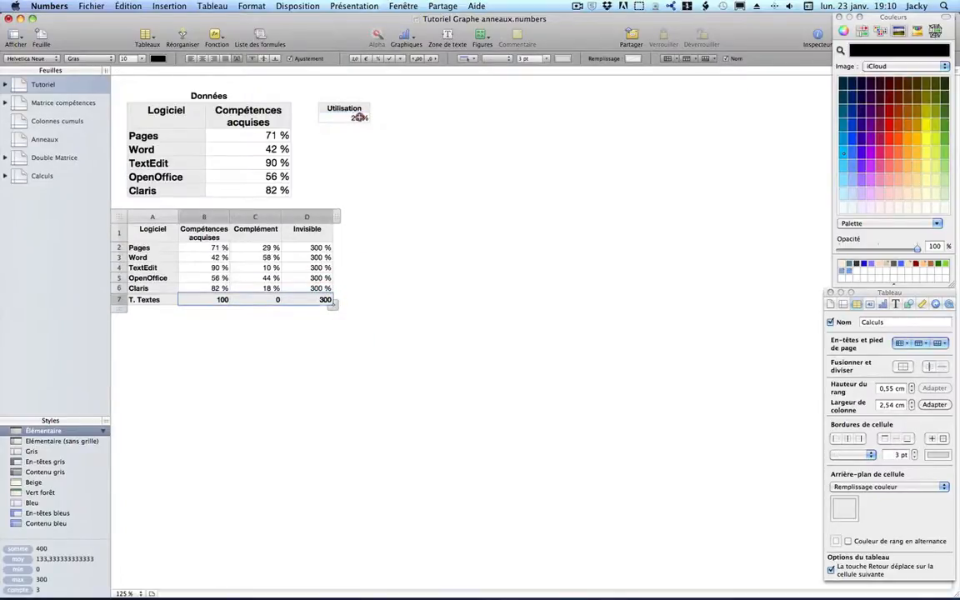
{"action": "left_click", "coordinate": [363, 118]}
{"action": "left_click_drag", "start_coordinate": [381, 118], "coordinate": [393, 118]}
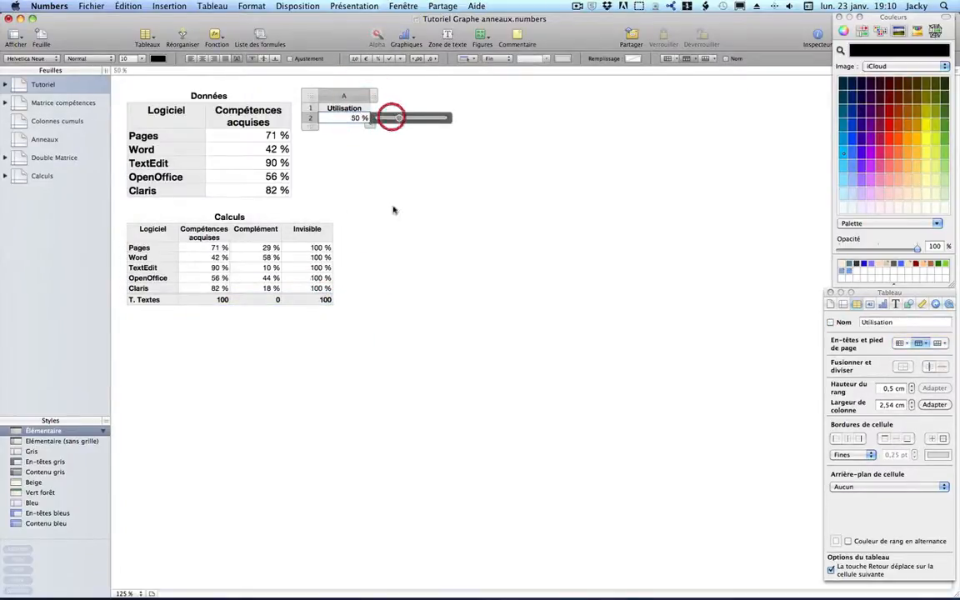
{"action": "left_click", "coordinate": [431, 301]}
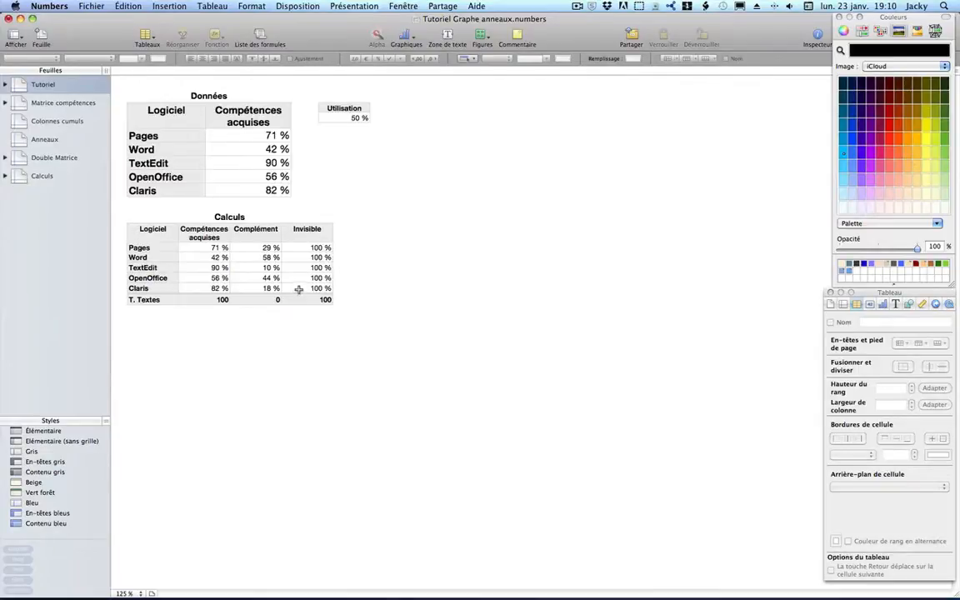
Create a 2D pie chart from the Claris row of Calculs and place it beside the Utilisation table
{"action": "left_click_drag", "start_coordinate": [296, 290], "coordinate": [140, 289]}
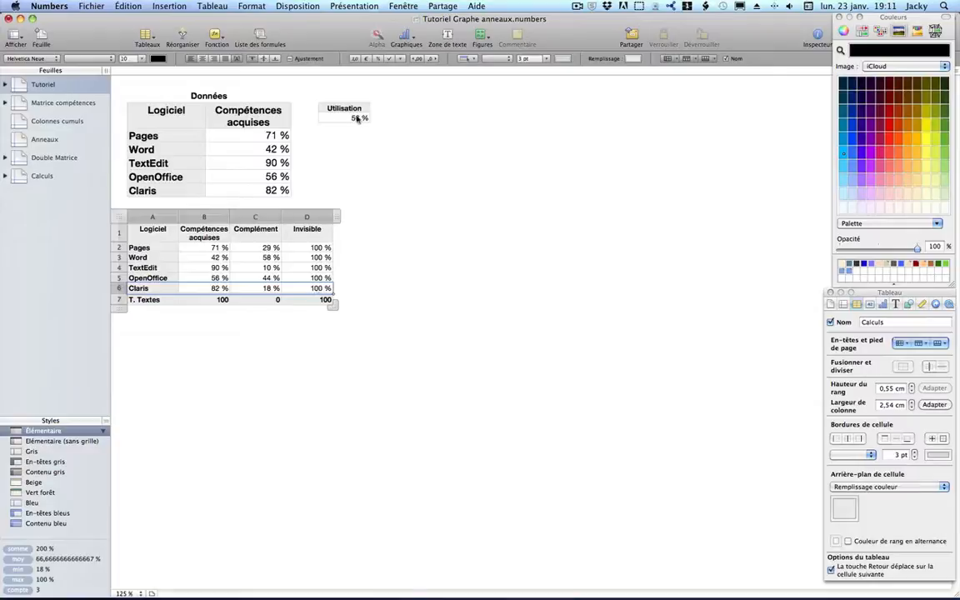
{"action": "left_click", "coordinate": [405, 35]}
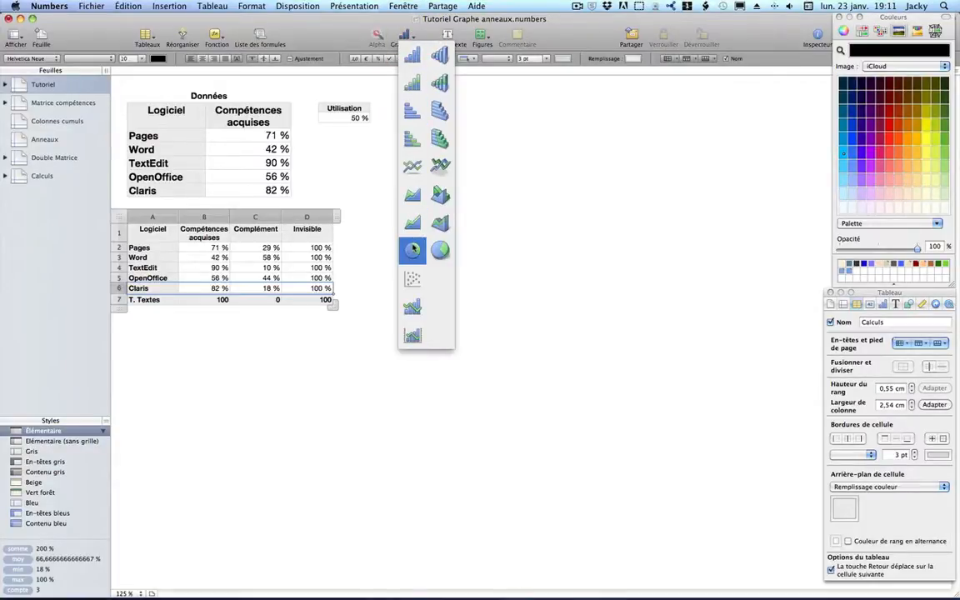
{"action": "left_click", "coordinate": [413, 246]}
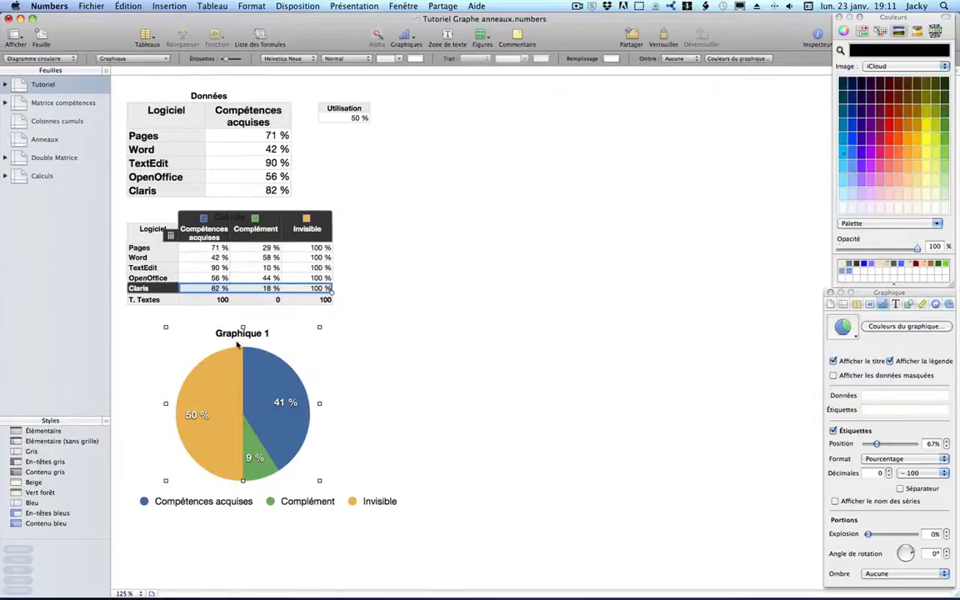
{"action": "left_click_drag", "start_coordinate": [225, 358], "coordinate": [456, 127]}
Delete the pie chart's legend and hide its title
{"action": "left_click", "coordinate": [462, 274]}
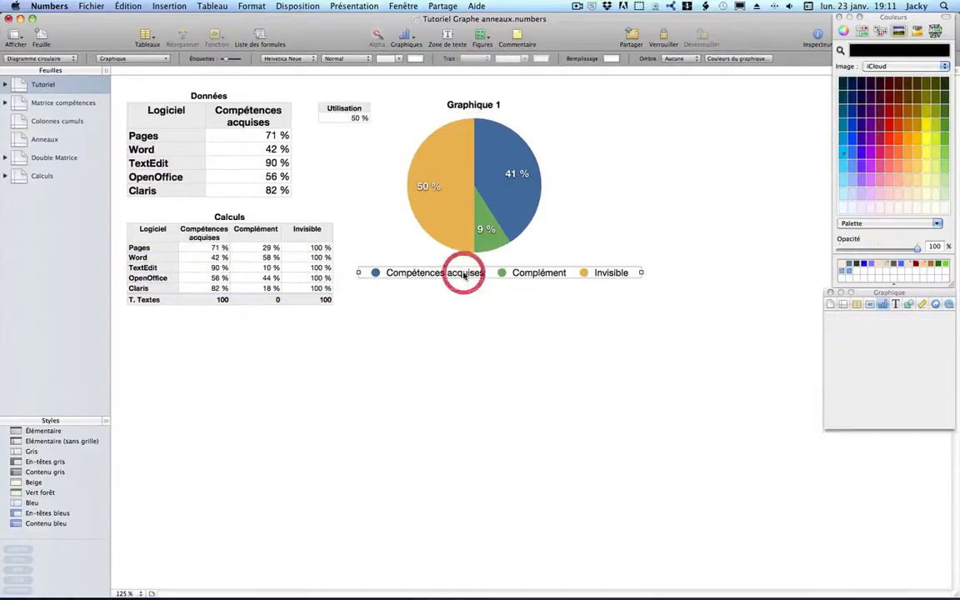
{"action": "key", "text": "Delete"}
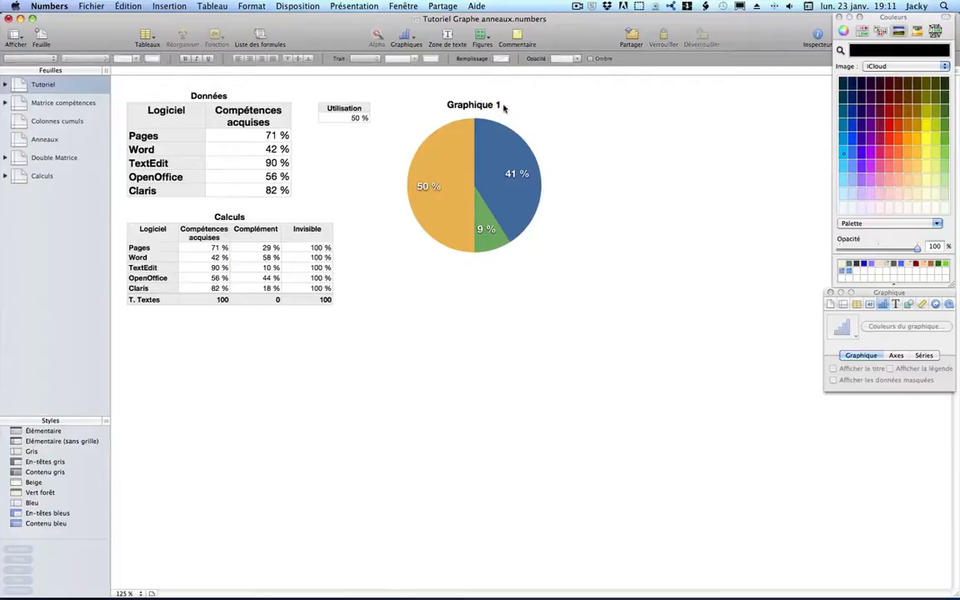
{"action": "left_click", "coordinate": [480, 142]}
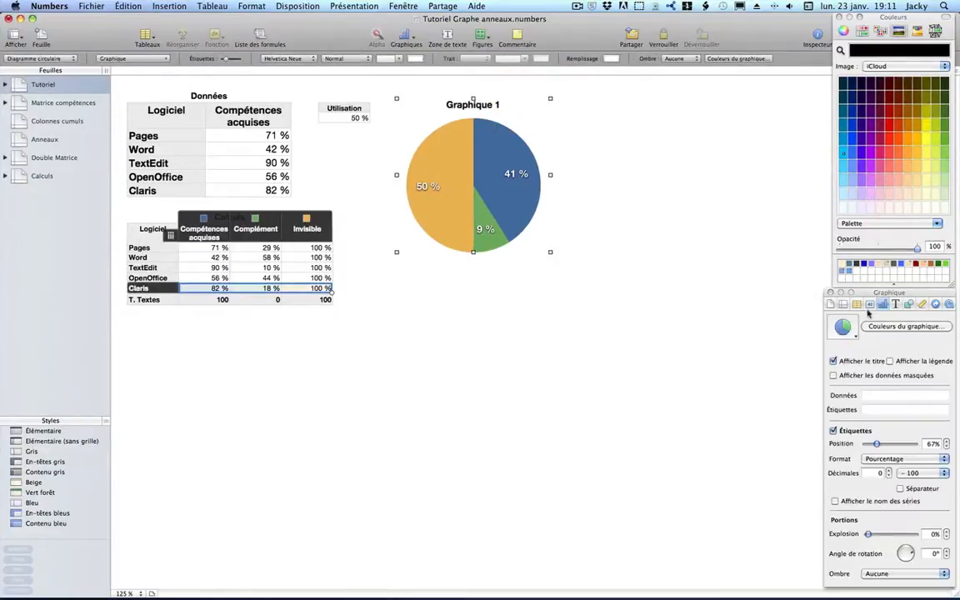
{"action": "left_click", "coordinate": [832, 361]}
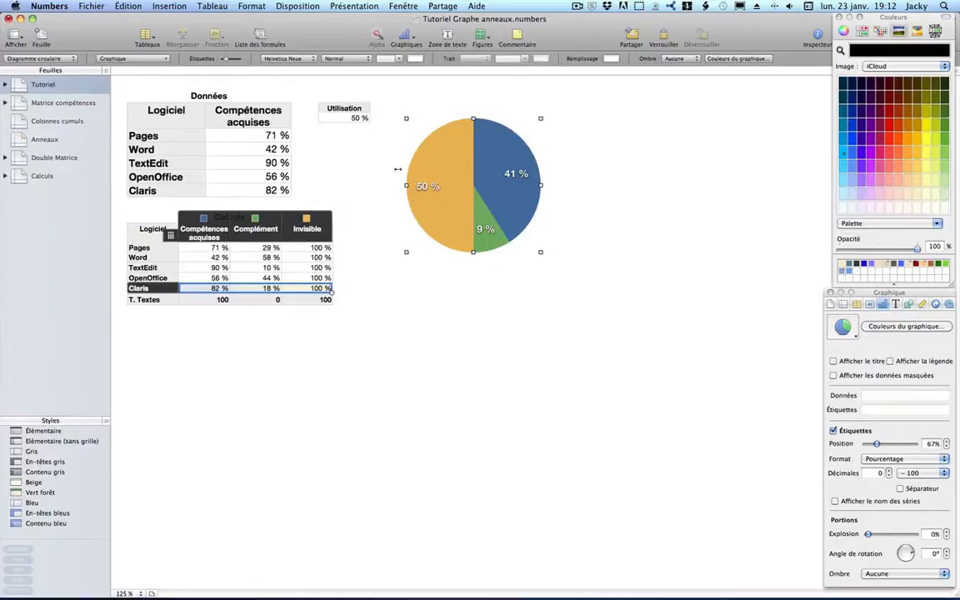
Check the Claris pie chart with Utilisation at 75 % and 25 %, and return the slider to 50 %
{"action": "left_click", "coordinate": [350, 118]}
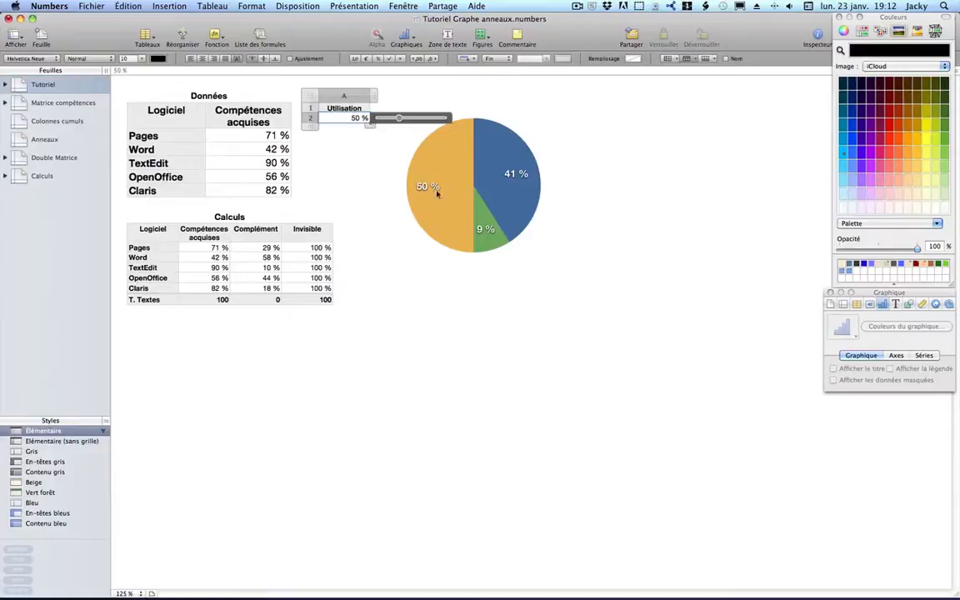
{"action": "left_click_drag", "start_coordinate": [400, 120], "coordinate": [415, 121]}
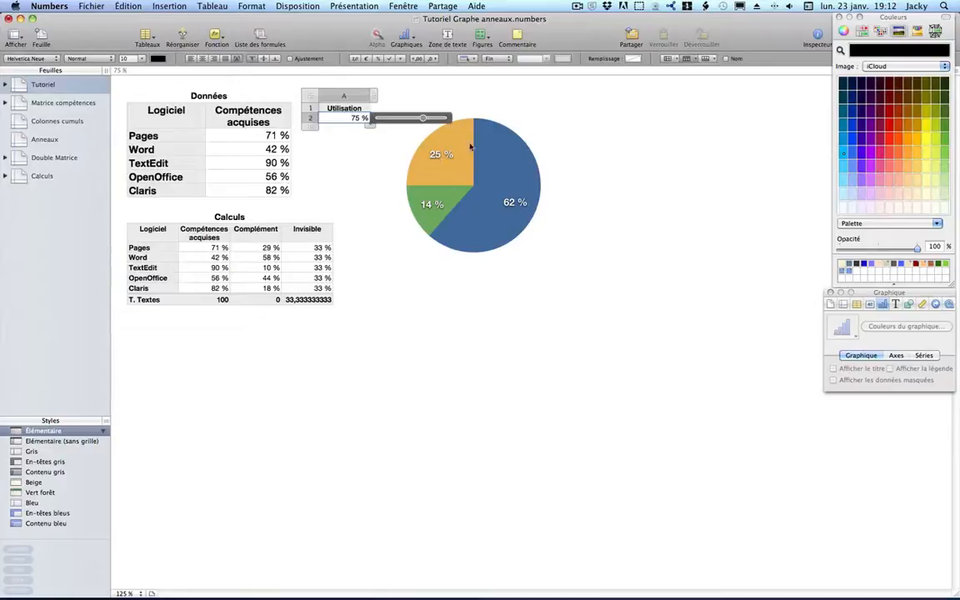
{"action": "left_click_drag", "start_coordinate": [424, 119], "coordinate": [369, 118]}
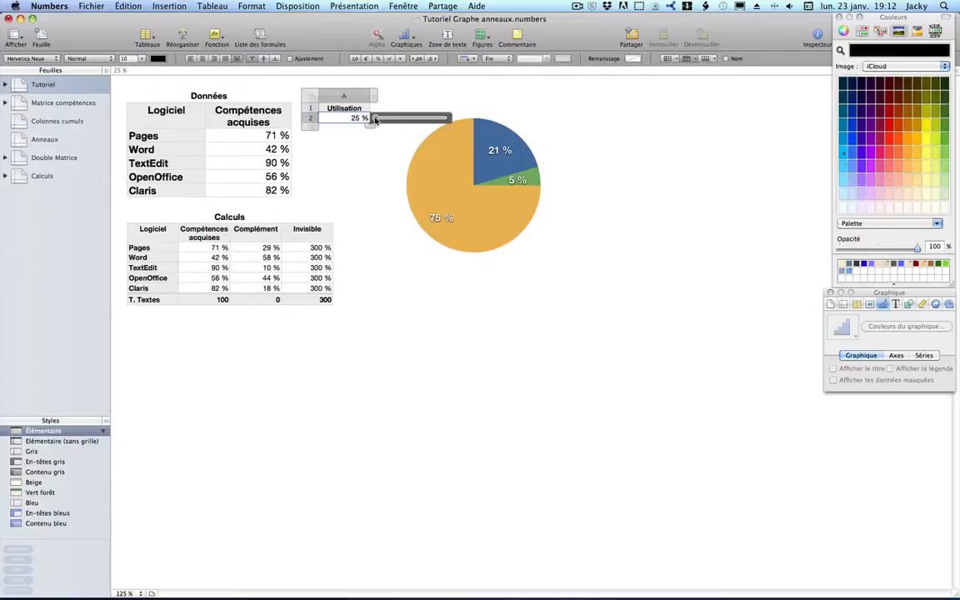
{"action": "left_click_drag", "start_coordinate": [369, 118], "coordinate": [389, 119]}
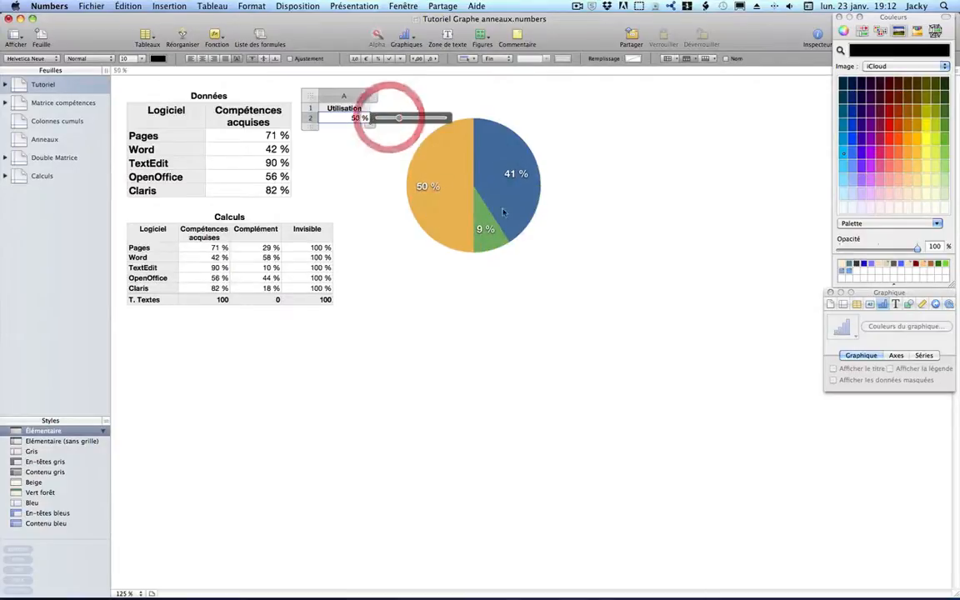
Remove the fill of the Invisible slice in the Claris pie chart by setting it to Aucun
{"action": "left_click", "coordinate": [448, 179]}
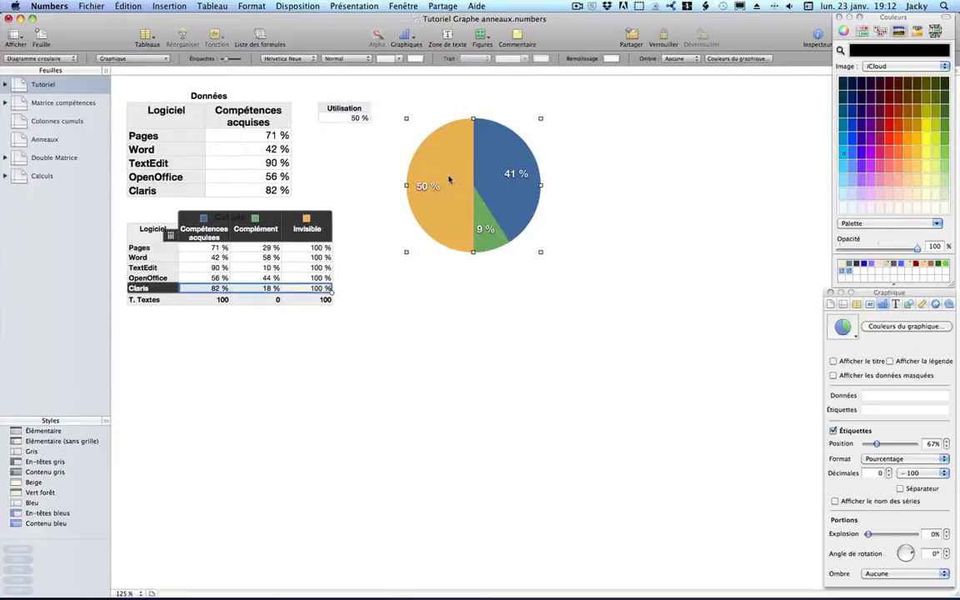
{"action": "left_click", "coordinate": [448, 176]}
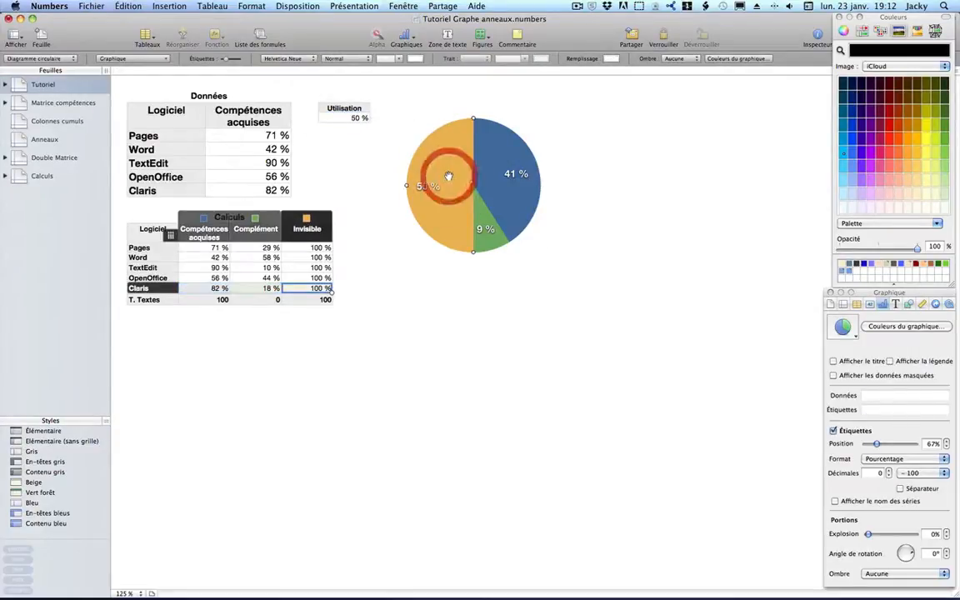
{"action": "left_click", "coordinate": [910, 304]}
{"action": "left_click", "coordinate": [867, 332]}
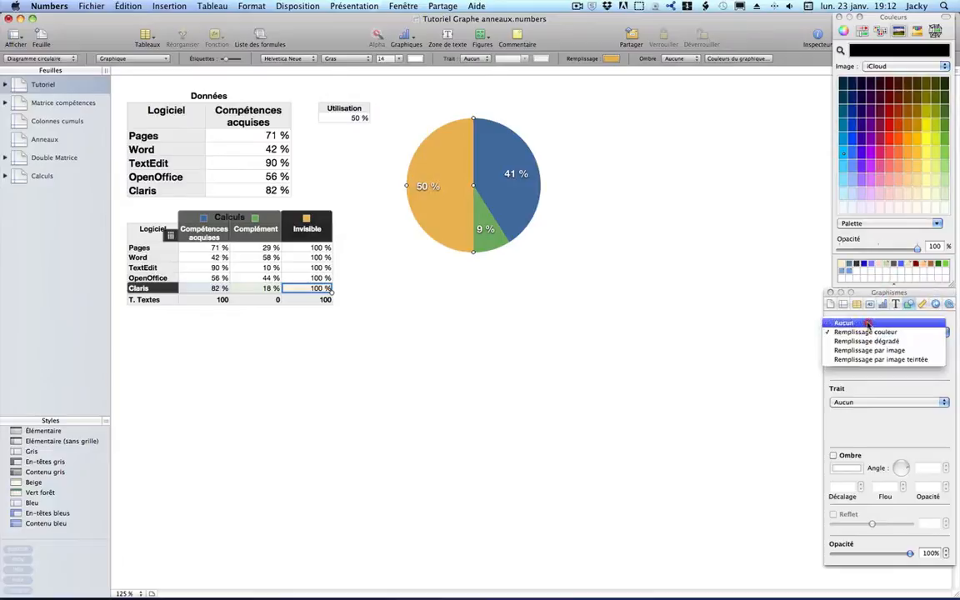
{"action": "left_click", "coordinate": [868, 323]}
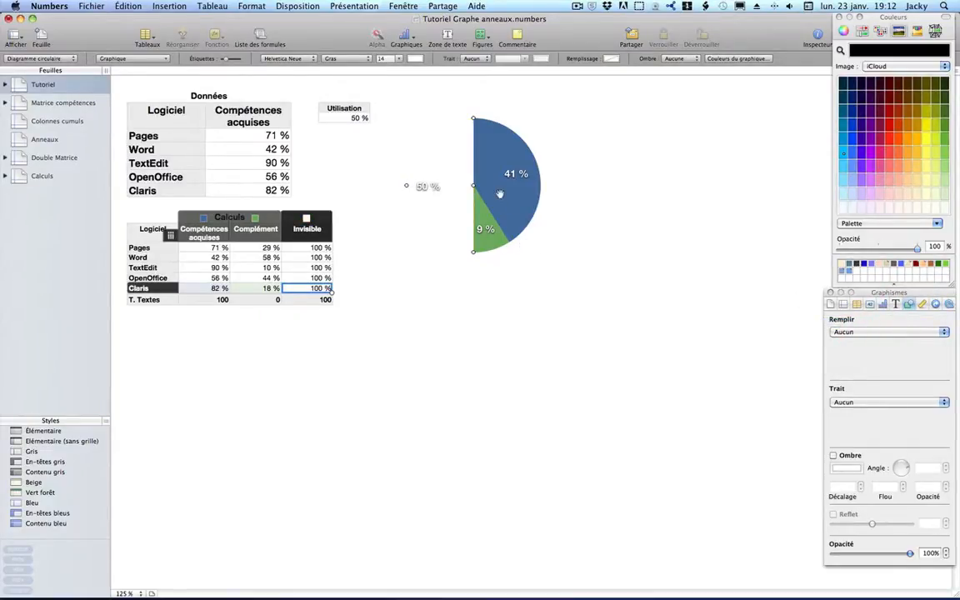
Fill the Complément slice with the white Neige crayon colour and give it a Ligne stroke
{"action": "left_click", "coordinate": [505, 204]}
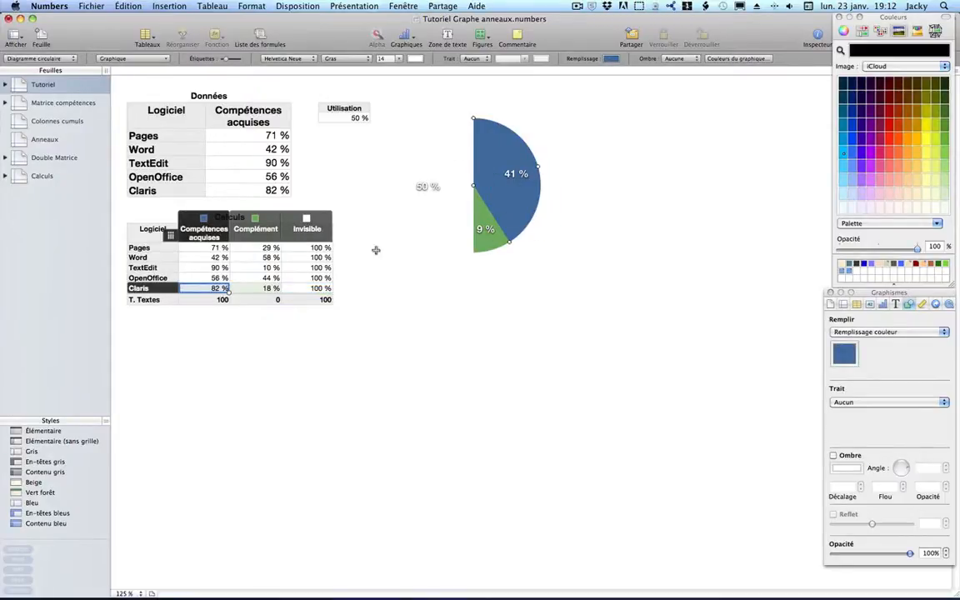
{"action": "left_click", "coordinate": [489, 240]}
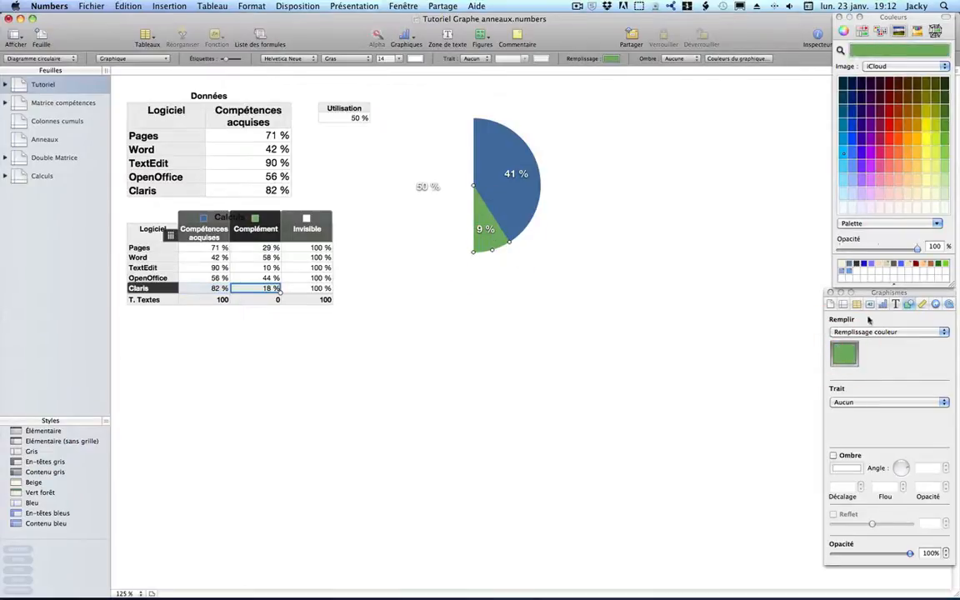
{"action": "left_click", "coordinate": [935, 30]}
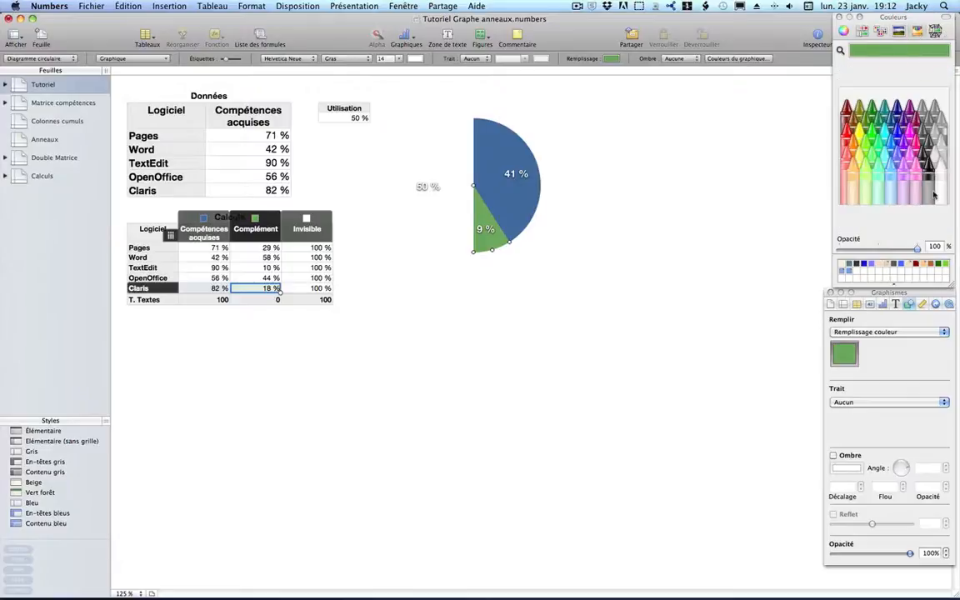
{"action": "left_click", "coordinate": [939, 166]}
{"action": "left_click", "coordinate": [866, 402]}
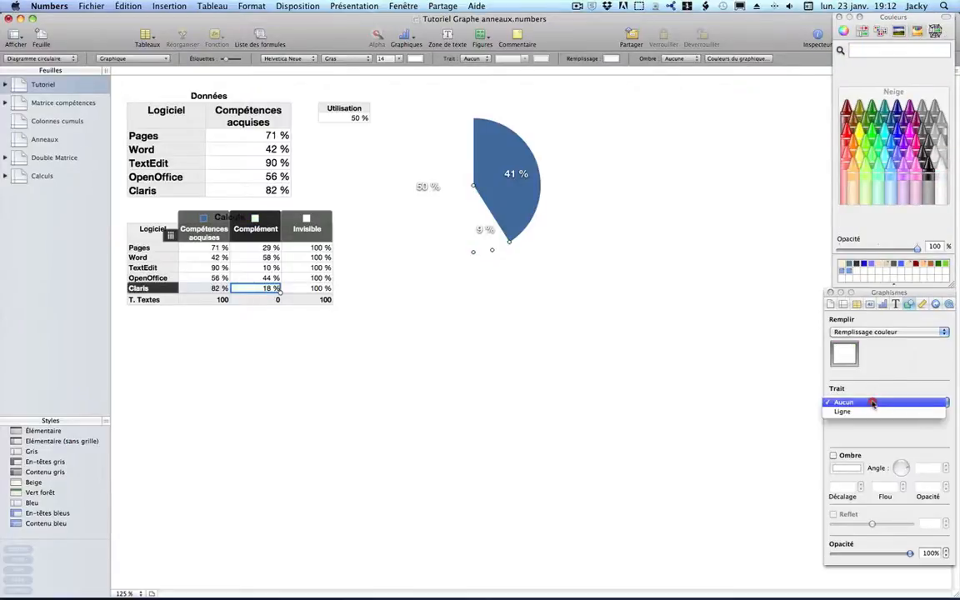
{"action": "left_click", "coordinate": [867, 411]}
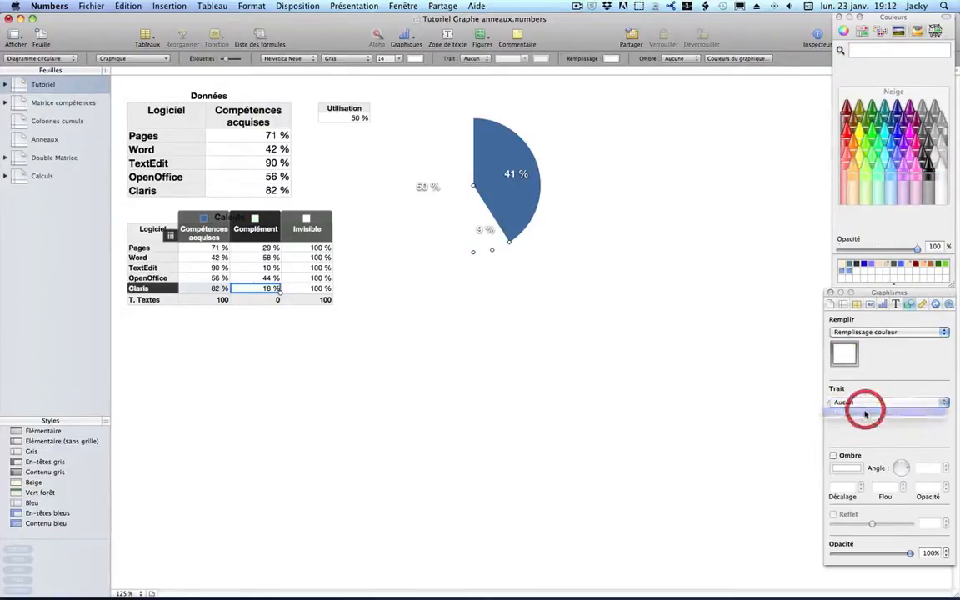
Give the blue Compétences acquises slice a Ligne stroke and deselect the chart
{"action": "left_click", "coordinate": [512, 192]}
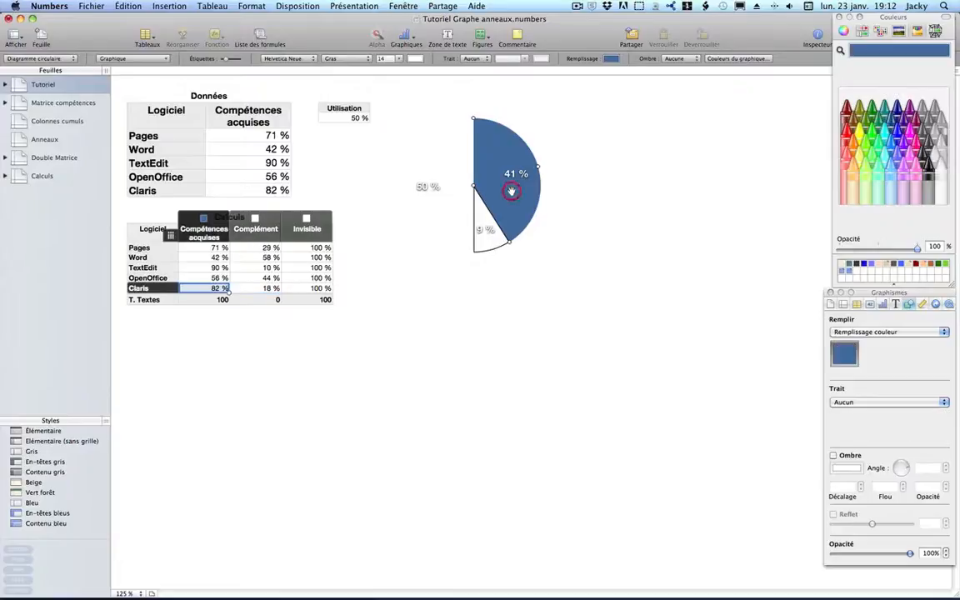
{"action": "left_click", "coordinate": [860, 402]}
{"action": "left_click", "coordinate": [846, 412]}
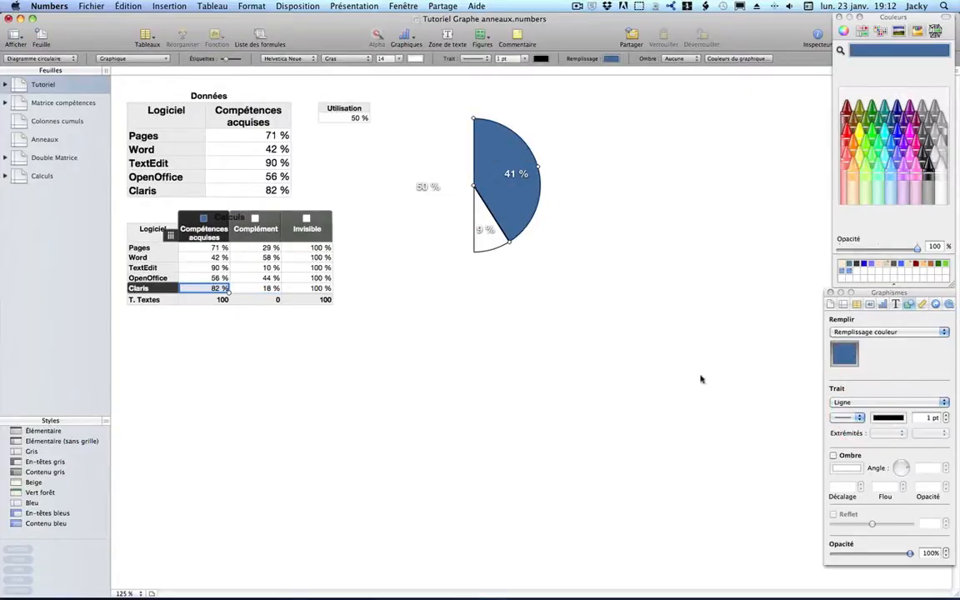
{"action": "left_click", "coordinate": [351, 314]}
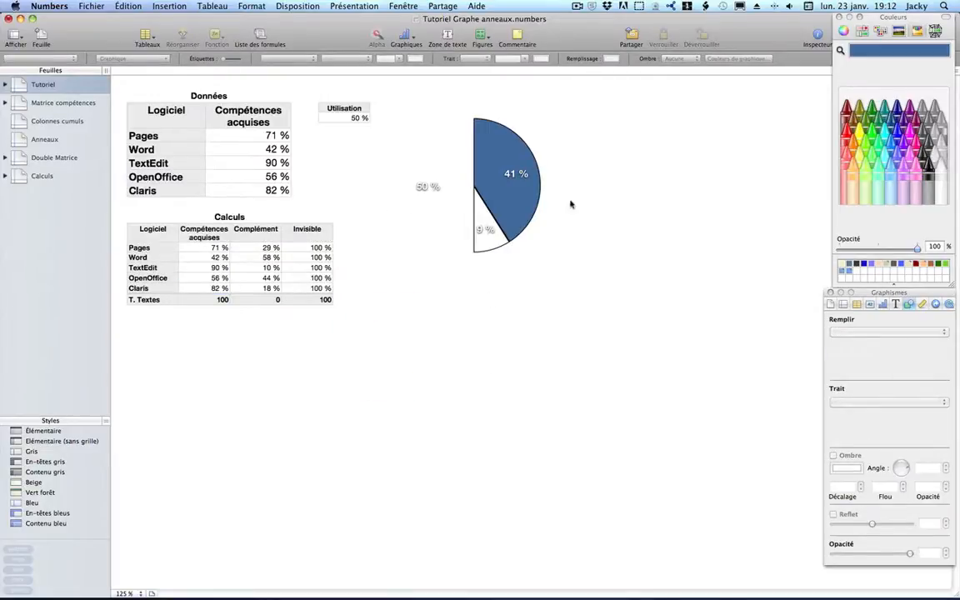
Set the Claris pie chart's rotation angle to 90° and deselect it
{"action": "left_click", "coordinate": [355, 110]}
{"action": "left_click", "coordinate": [462, 190]}
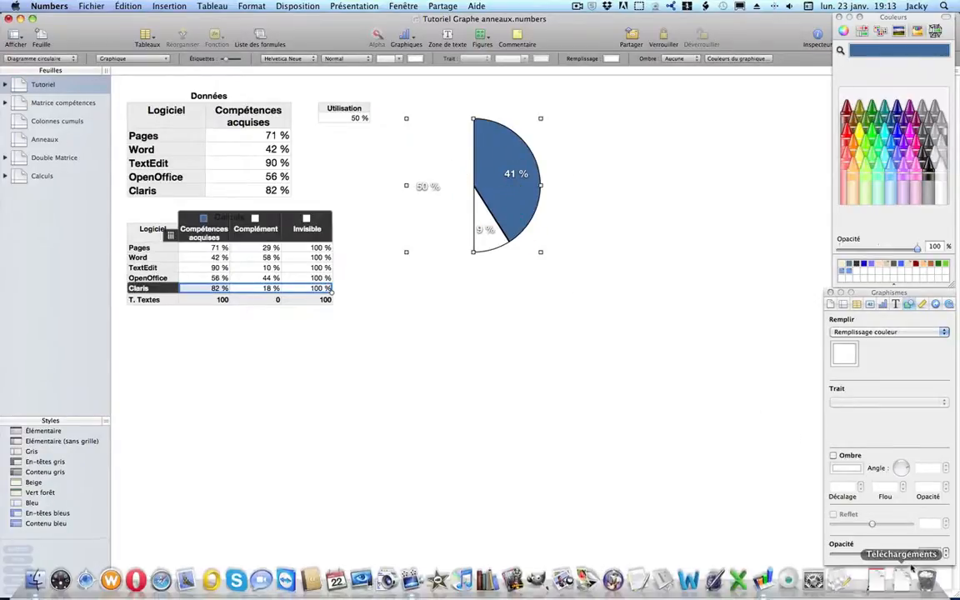
{"action": "left_click", "coordinate": [883, 304]}
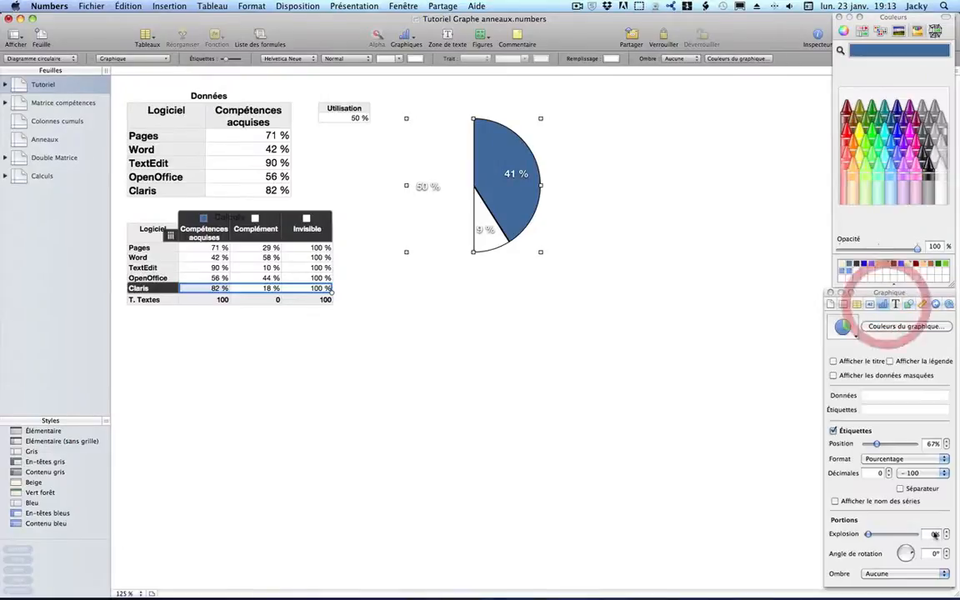
{"action": "key", "text": "shift"}
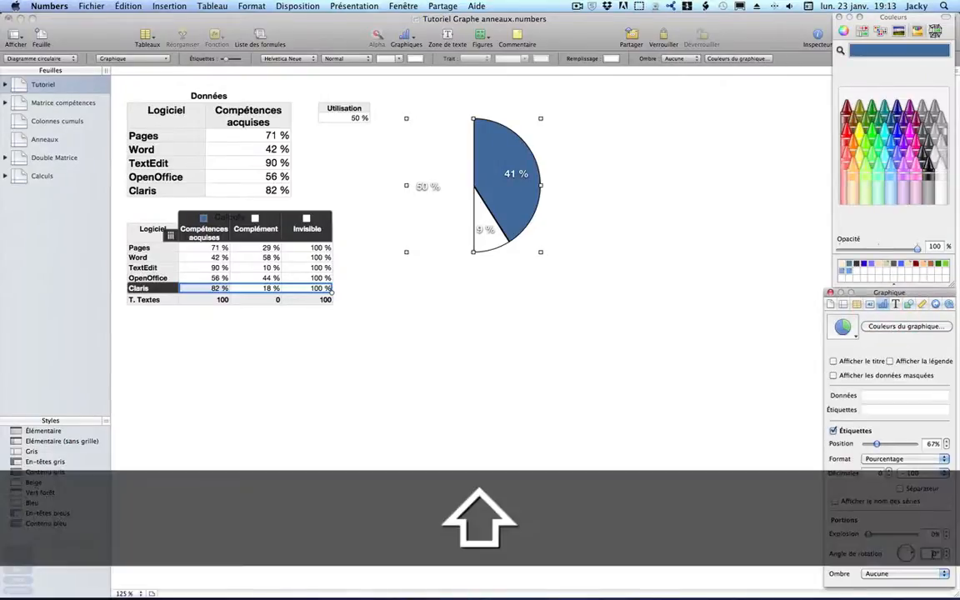
{"action": "key", "text": "Return"}
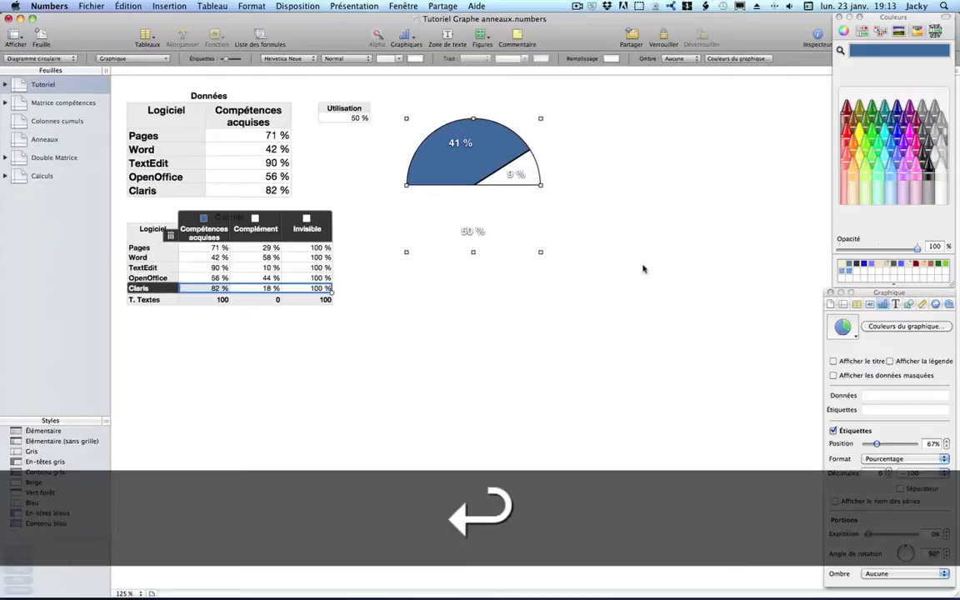
{"action": "left_click", "coordinate": [602, 284]}
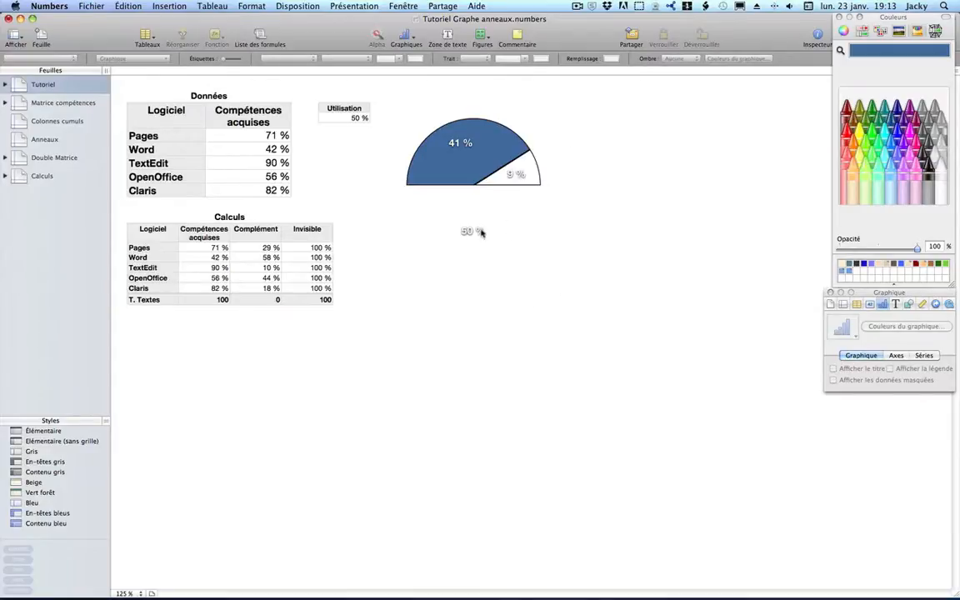
Resize the Claris chart to a width of 24 cm while keeping its proportions
{"action": "left_click", "coordinate": [454, 163]}
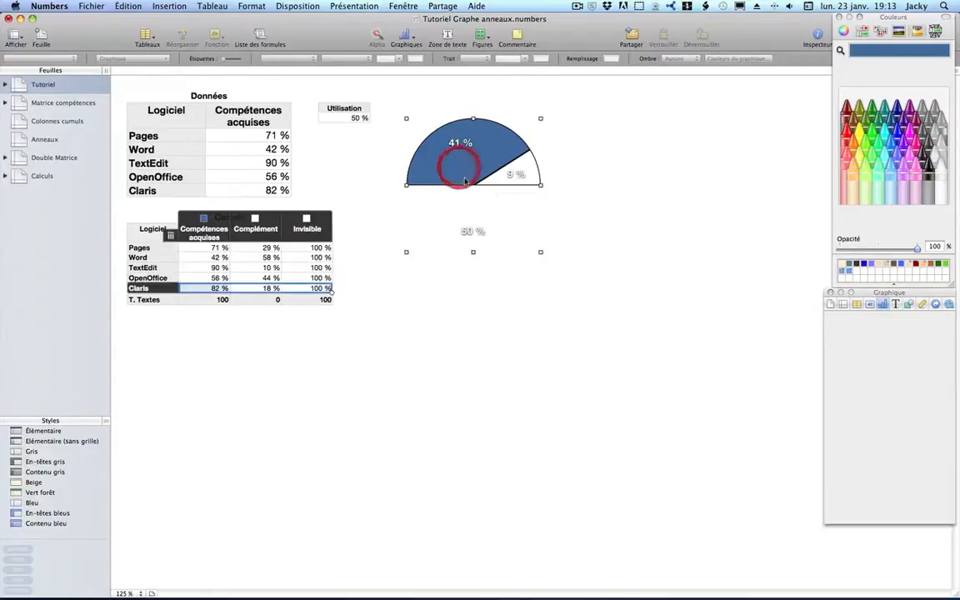
{"action": "left_click", "coordinate": [922, 303]}
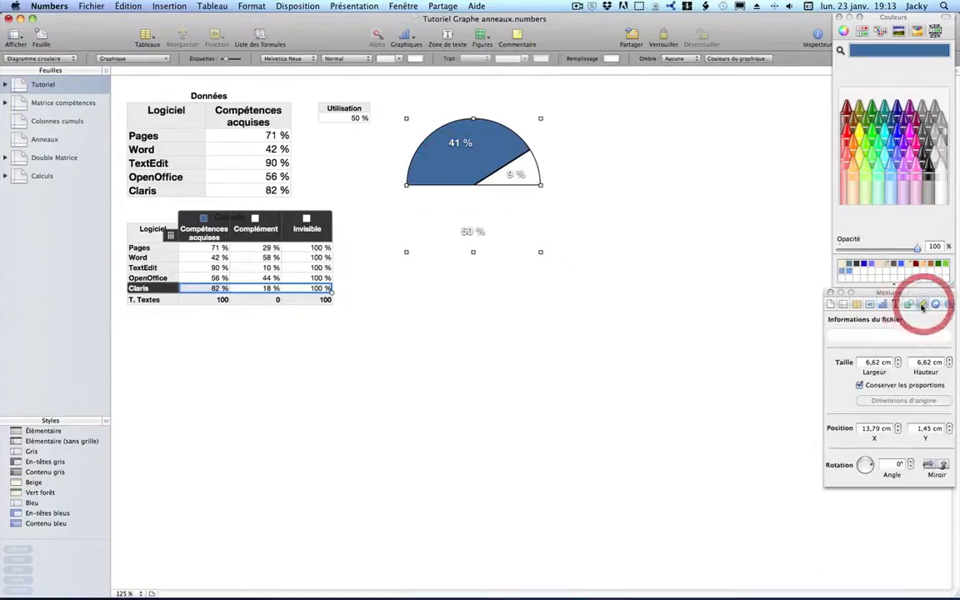
{"action": "left_click", "coordinate": [877, 362]}
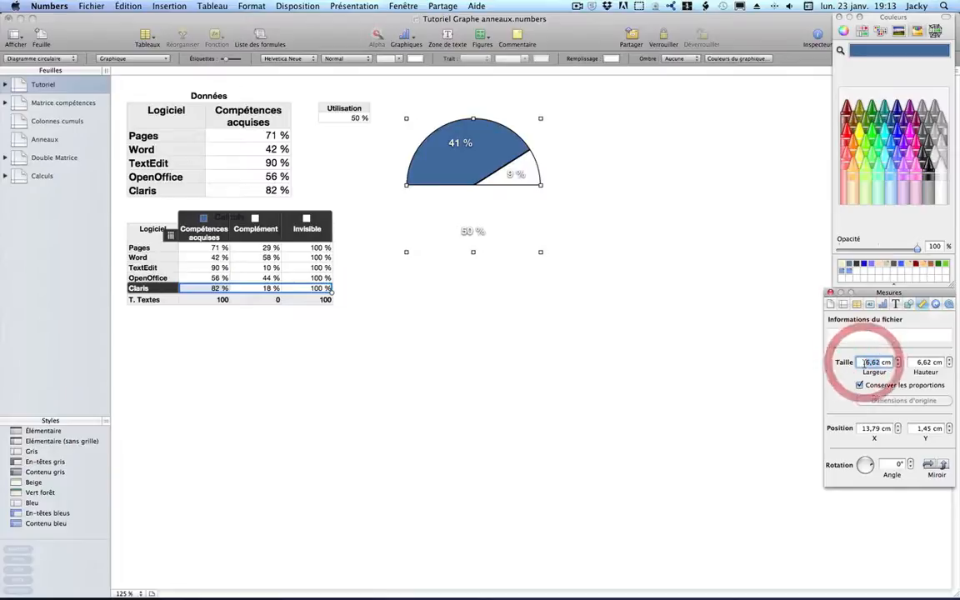
{"action": "type", "text": "24"}
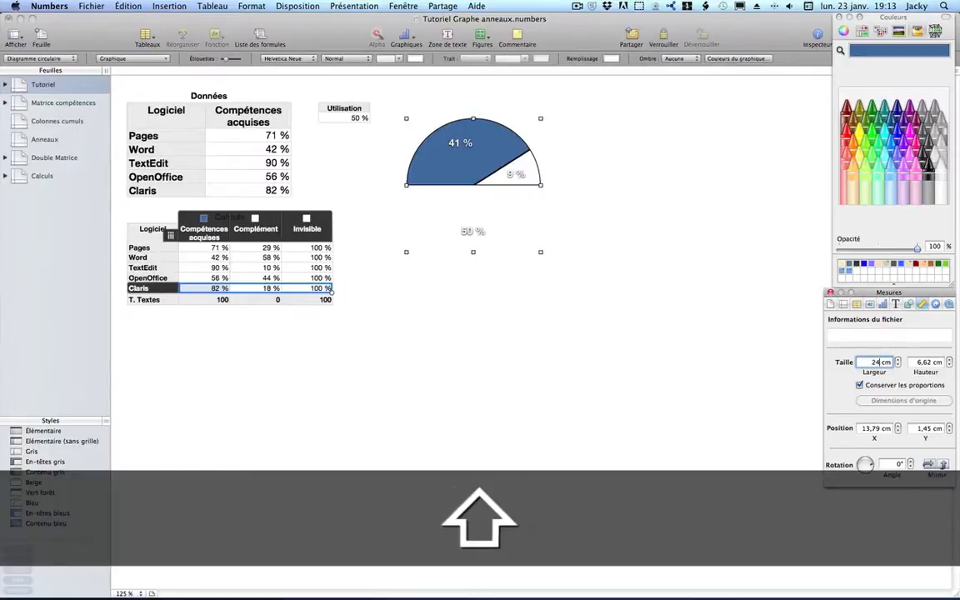
{"action": "key", "text": "Return"}
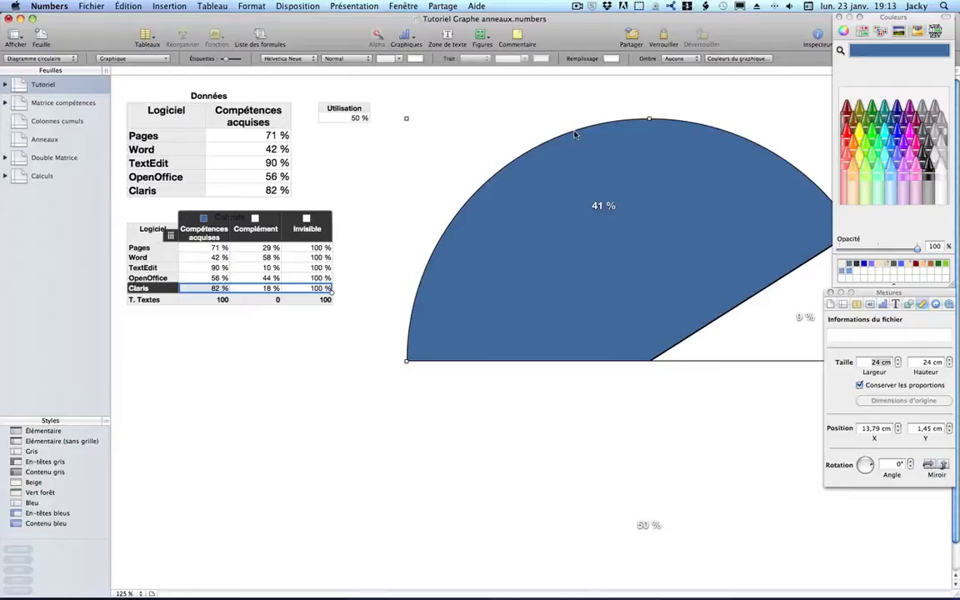
Move the chart to about X 11,99 cm, Y 1,16 cm and shift the Utilisation table towards Données, to about X 8,89 cm
{"action": "left_click_drag", "start_coordinate": [574, 133], "coordinate": [548, 134]}
{"action": "left_click_drag", "start_coordinate": [537, 135], "coordinate": [534, 130]}
{"action": "left_click", "coordinate": [342, 107]}
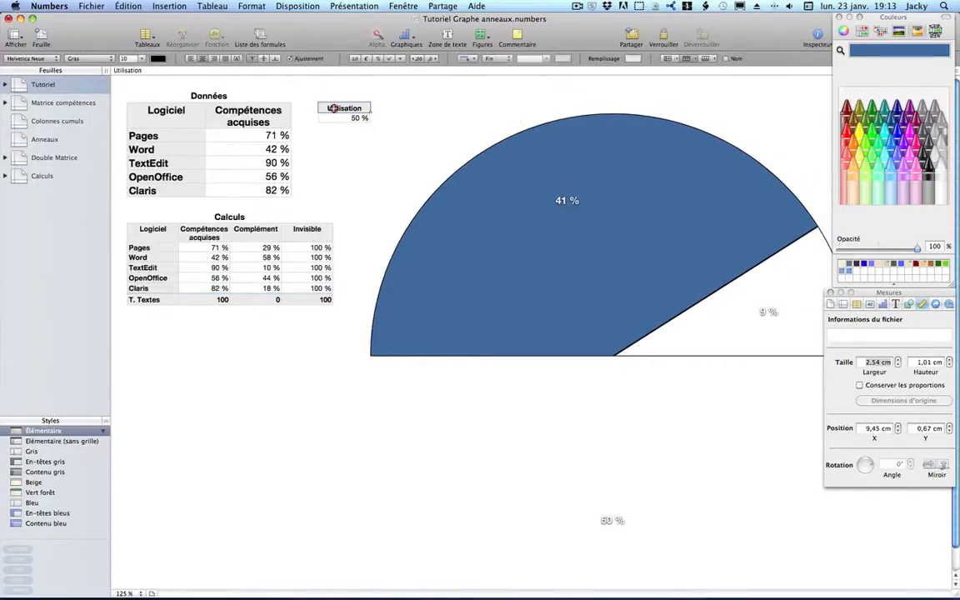
{"action": "left_click", "coordinate": [342, 104]}
{"action": "left_click_drag", "start_coordinate": [304, 92], "coordinate": [295, 90]}
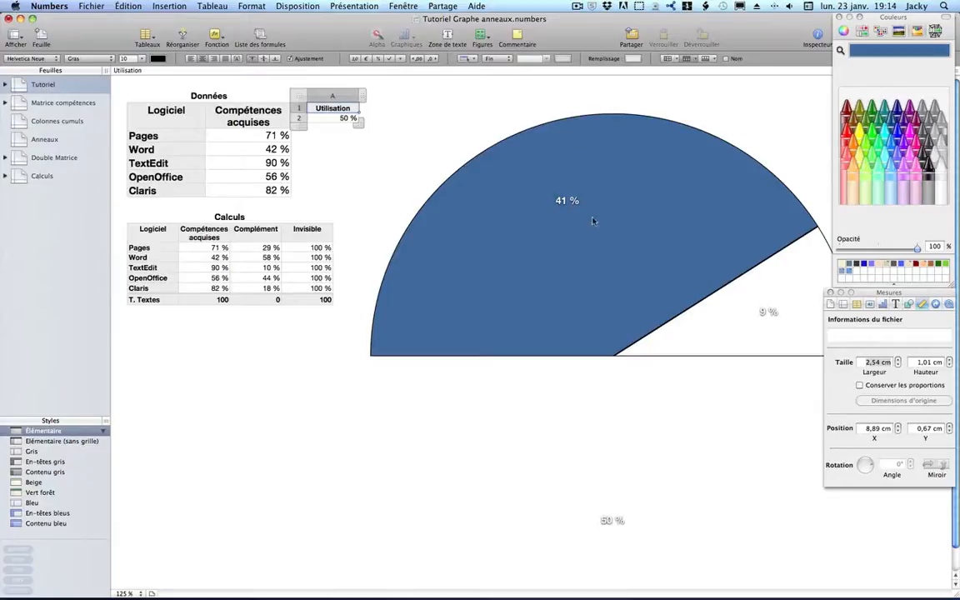
Set the chart's label format to Identique à la source de données and compare the labels with the Claris row of Données
{"action": "left_click", "coordinate": [567, 202]}
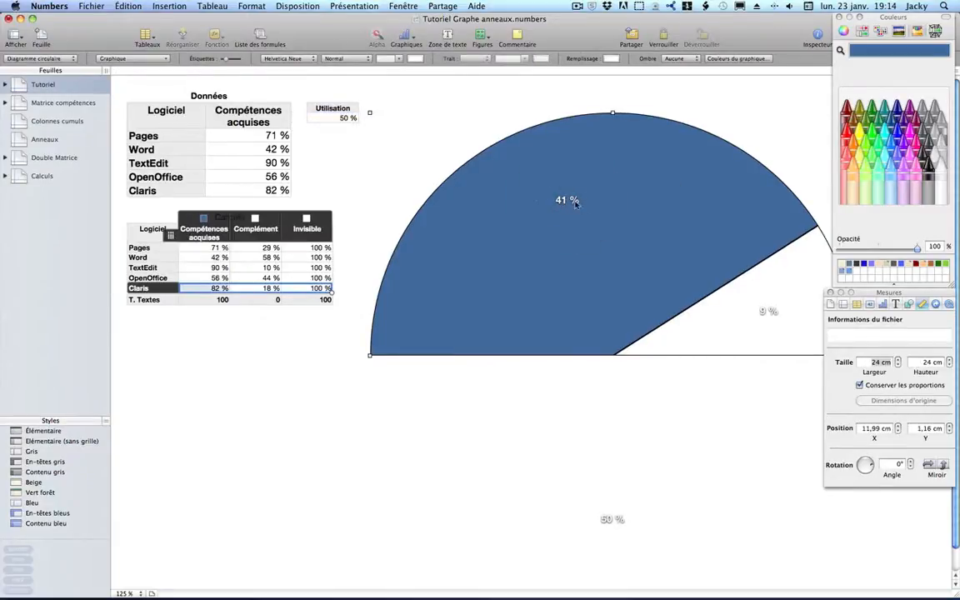
{"action": "left_click", "coordinate": [882, 304]}
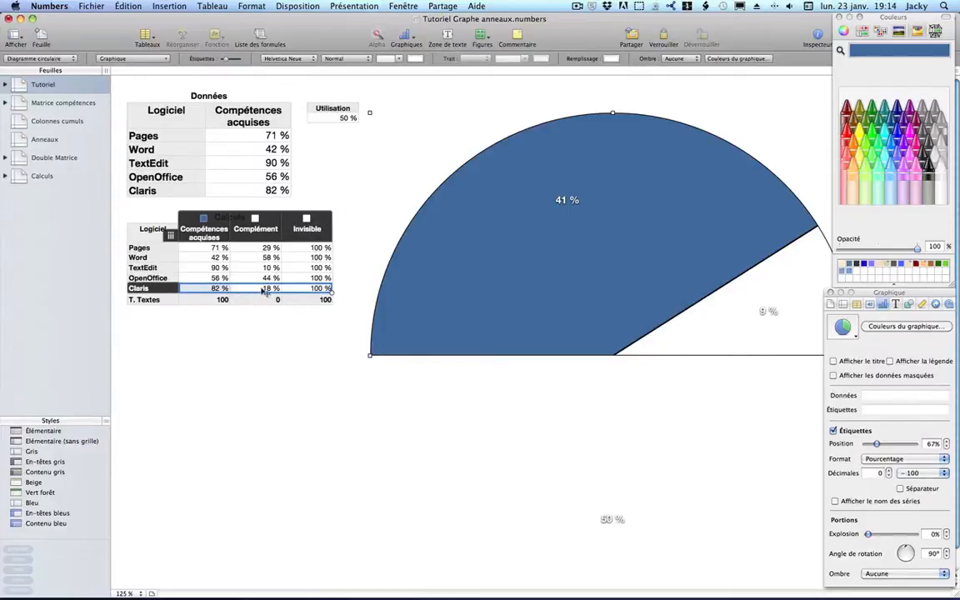
{"action": "left_click", "coordinate": [895, 460]}
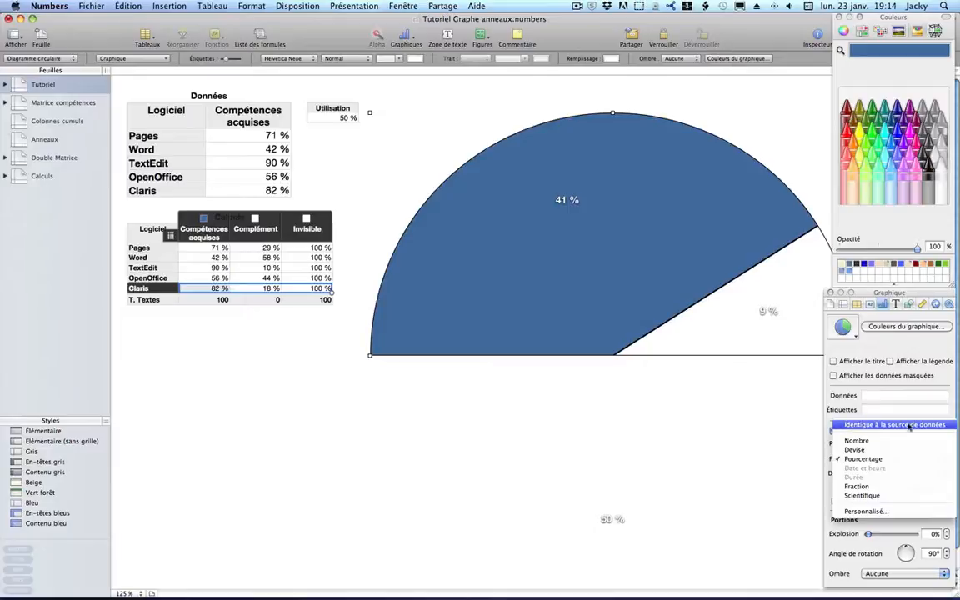
{"action": "left_click", "coordinate": [945, 425]}
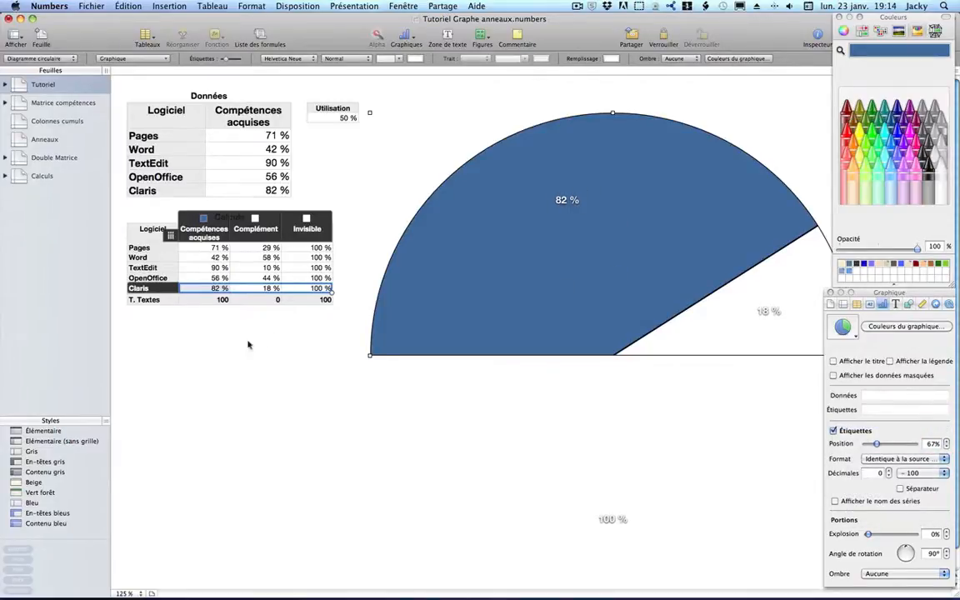
{"action": "left_click", "coordinate": [270, 190]}
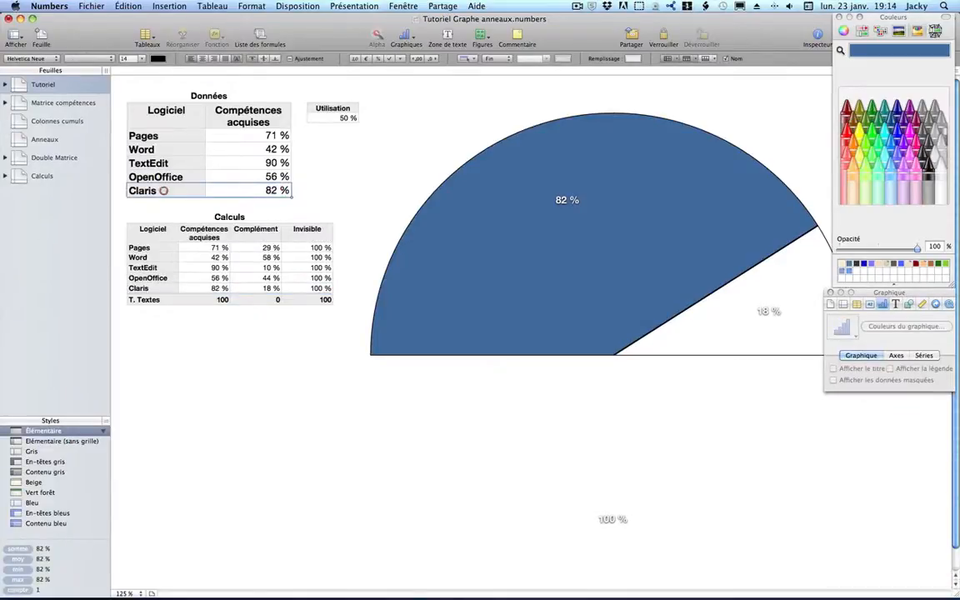
{"action": "left_click", "coordinate": [163, 190]}
Hide the value labels of the Invisible and Complément slices in the Claris chart
{"action": "left_click", "coordinate": [767, 312]}
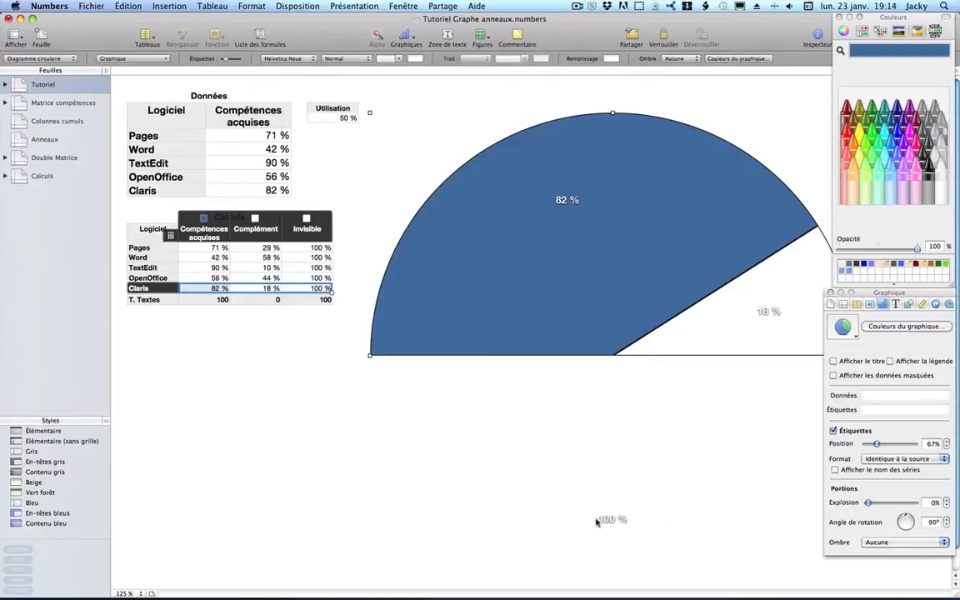
{"action": "left_click", "coordinate": [617, 519]}
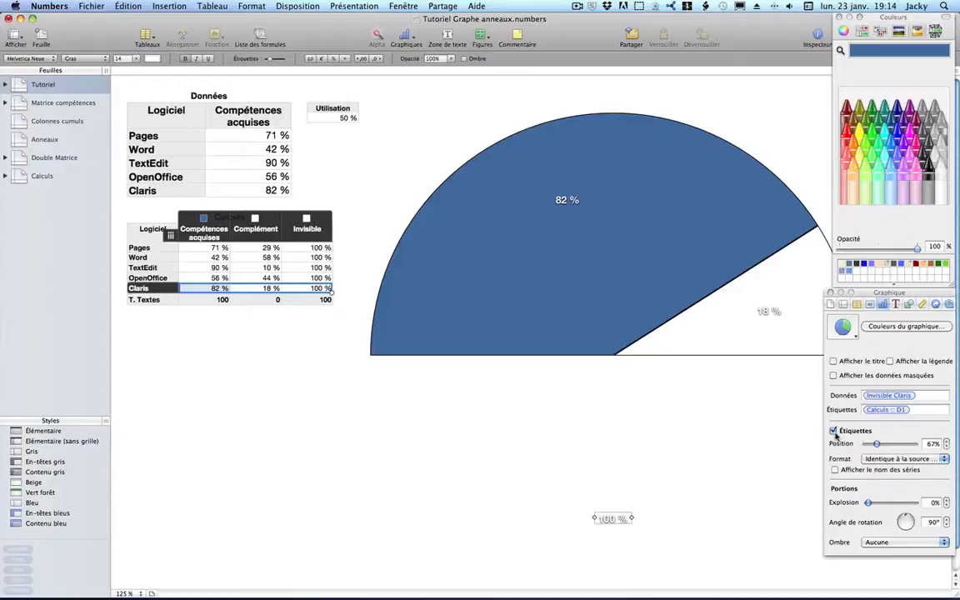
{"action": "left_click", "coordinate": [833, 431]}
{"action": "left_click", "coordinate": [752, 311]}
{"action": "left_click", "coordinate": [758, 311]}
{"action": "left_click", "coordinate": [833, 431]}
{"action": "left_click", "coordinate": [834, 431]}
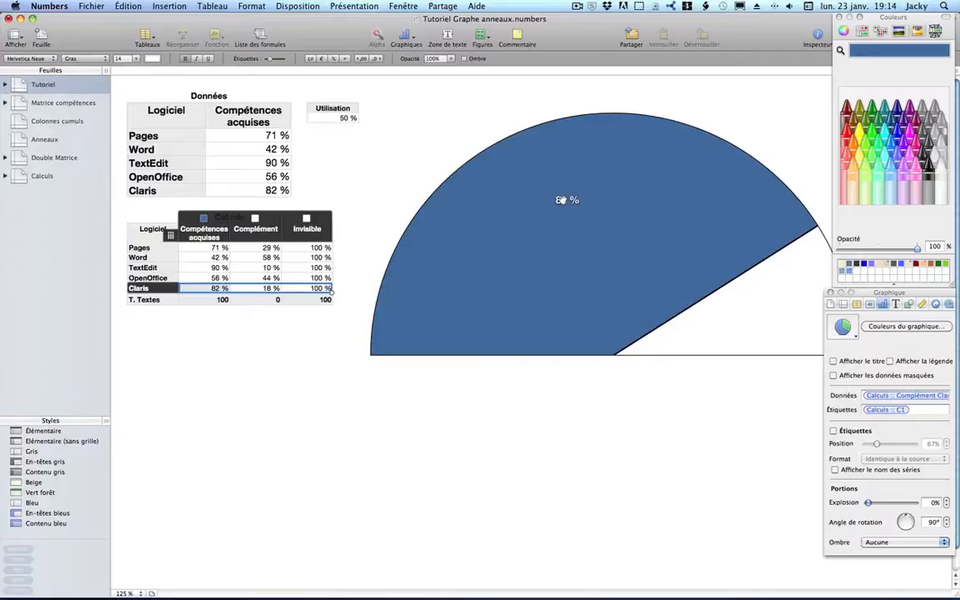
Show the series name on the blue slice, linked to the Claris cell A6 of Calculs, and set its label position to 94%
{"action": "left_click", "coordinate": [418, 254]}
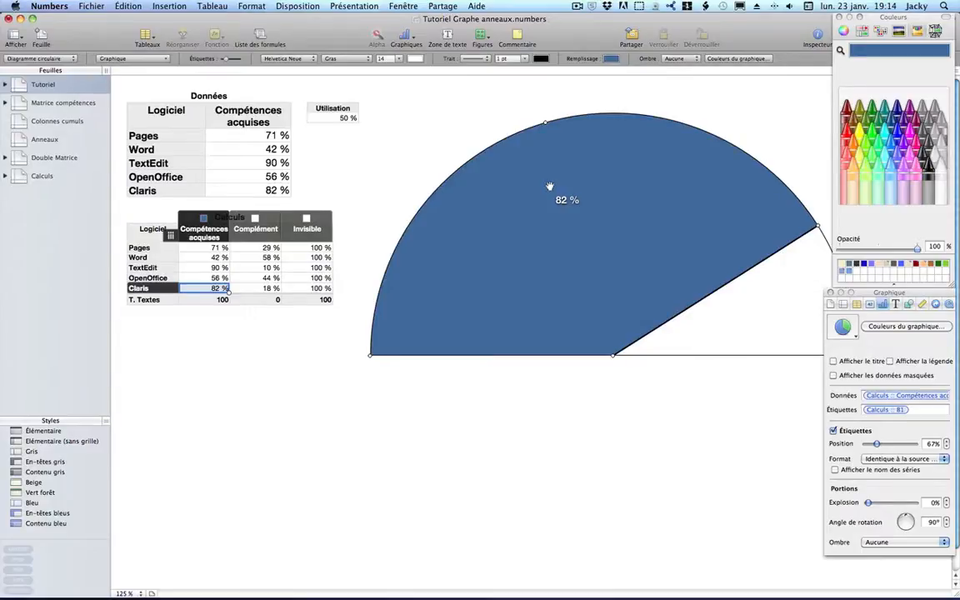
{"action": "left_click", "coordinate": [835, 472]}
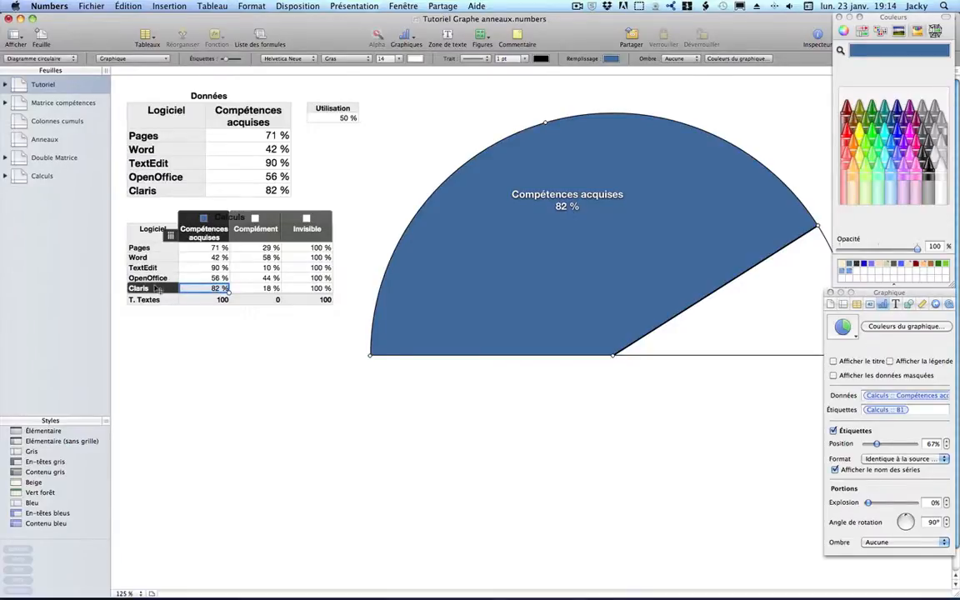
{"action": "left_click", "coordinate": [916, 412]}
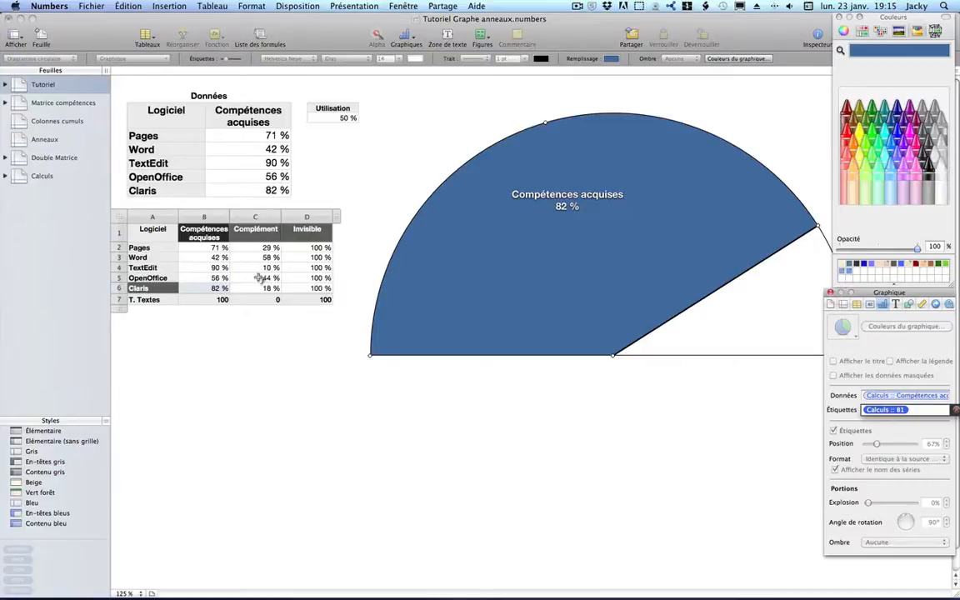
{"action": "left_click", "coordinate": [146, 288]}
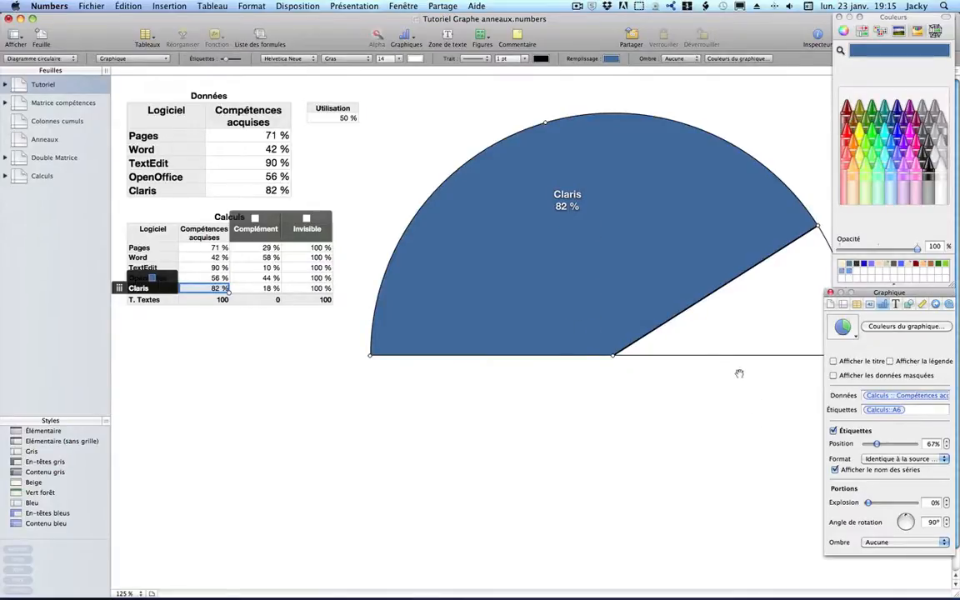
{"action": "left_click_drag", "start_coordinate": [875, 445], "coordinate": [885, 444]}
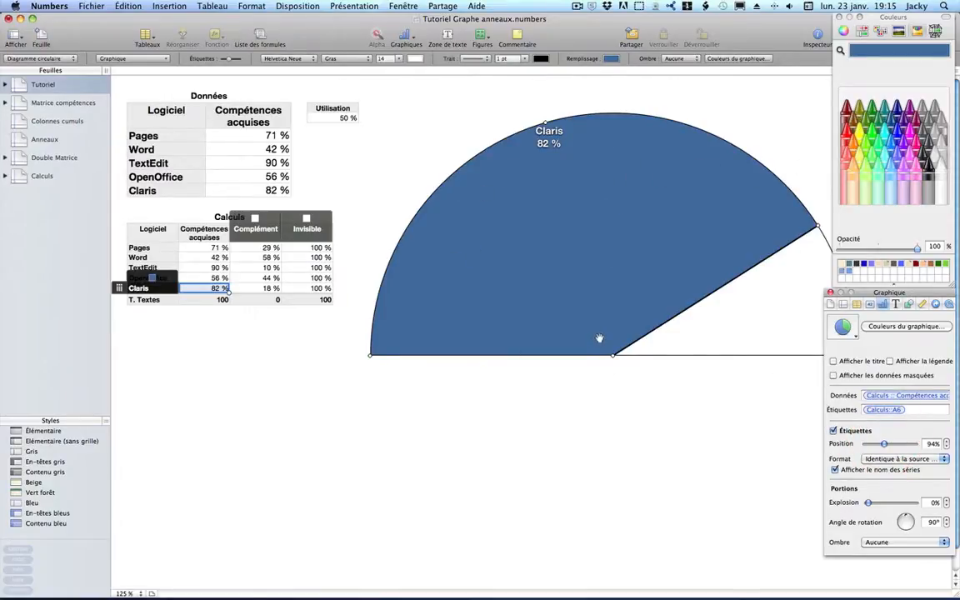
{"action": "left_click", "coordinate": [308, 371]}
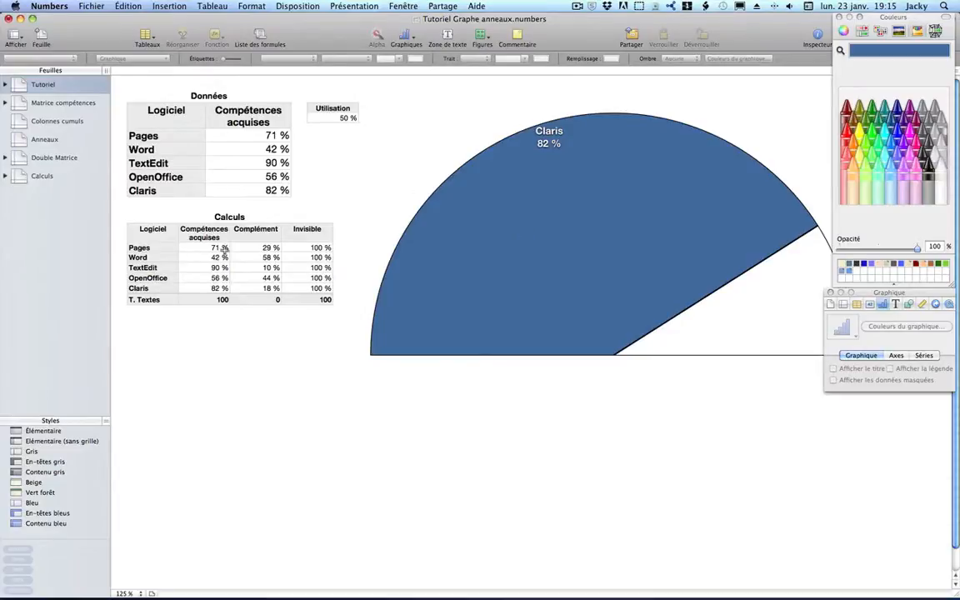
{"action": "left_click_drag", "start_coordinate": [140, 288], "coordinate": [295, 288]}
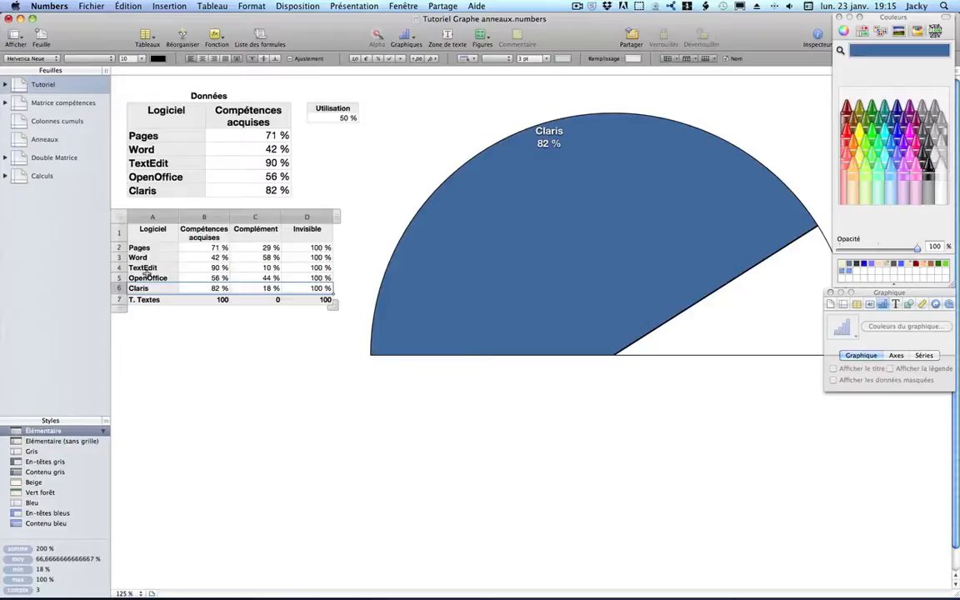
{"action": "left_click", "coordinate": [315, 277]}
{"action": "left_click_drag", "start_coordinate": [315, 278], "coordinate": [167, 276]}
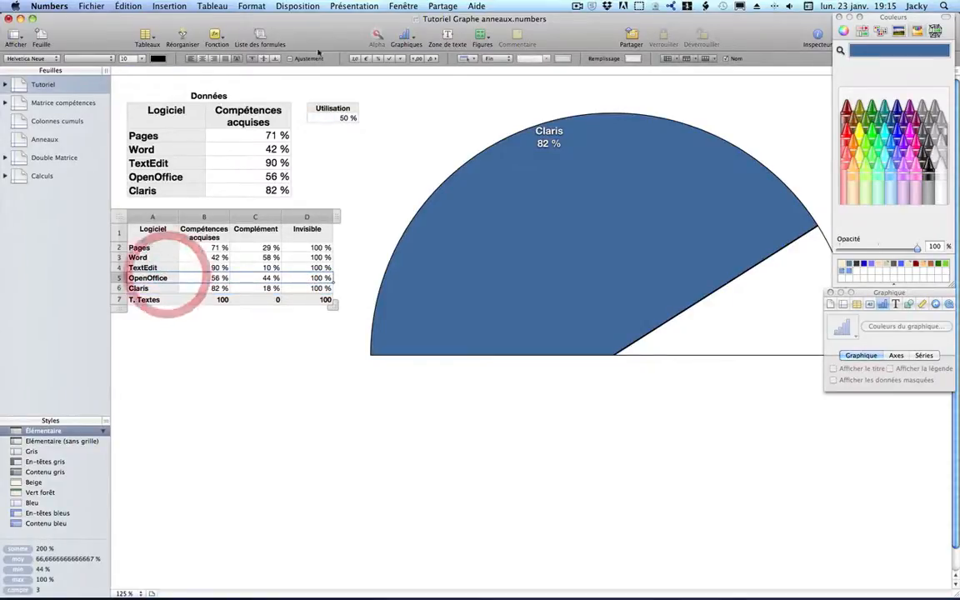
{"action": "left_click", "coordinate": [416, 38]}
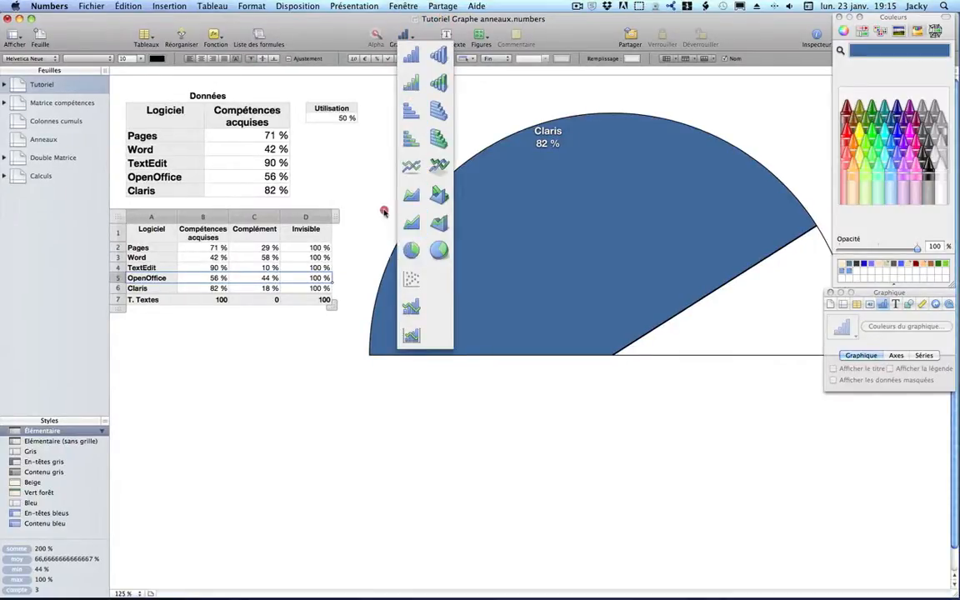
{"action": "left_click", "coordinate": [358, 170]}
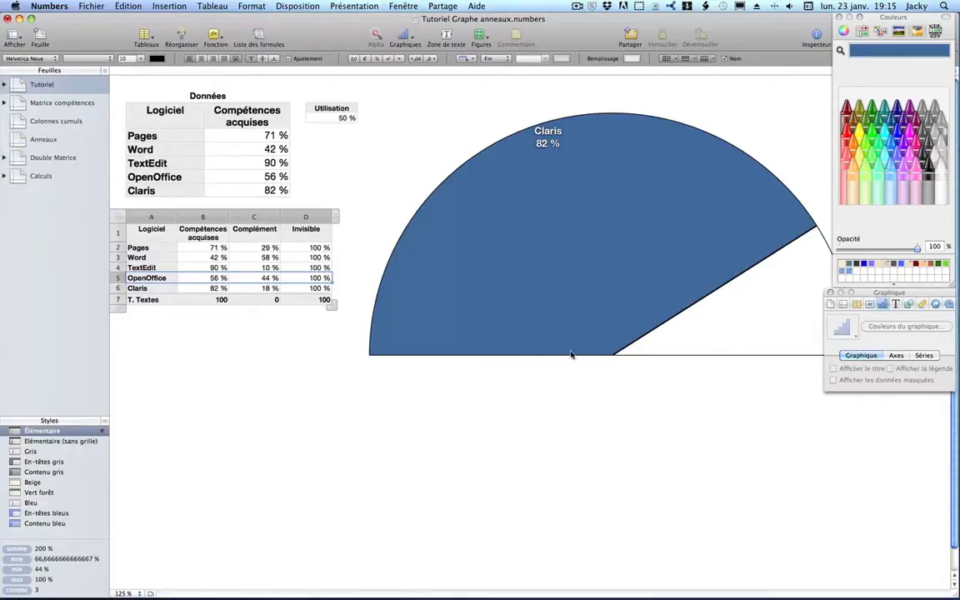
{"action": "left_click", "coordinate": [270, 343]}
Duplicate the Claris chart and set the copy's background fill to Aucun
{"action": "left_click", "coordinate": [390, 261]}
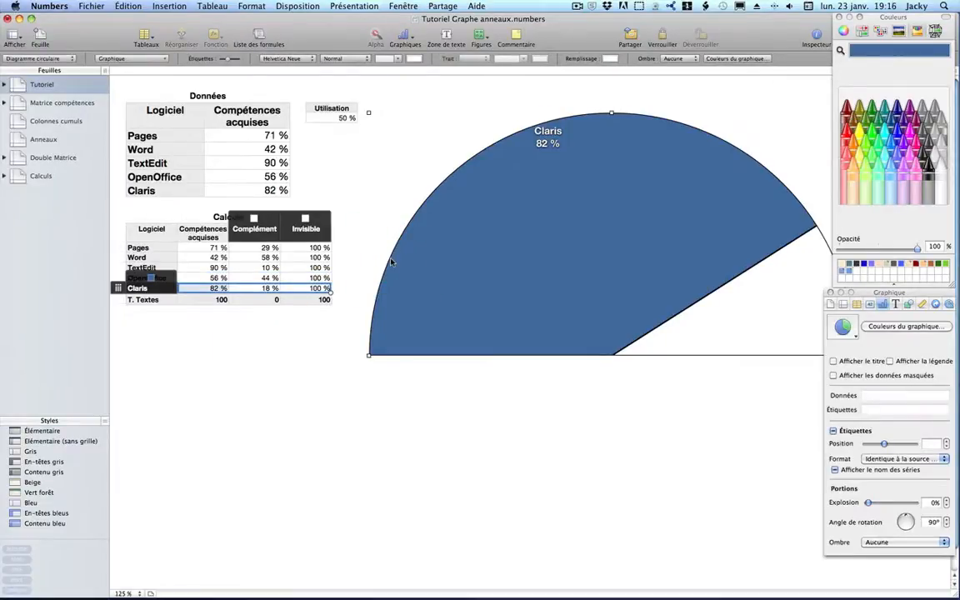
{"action": "key", "text": "super"}
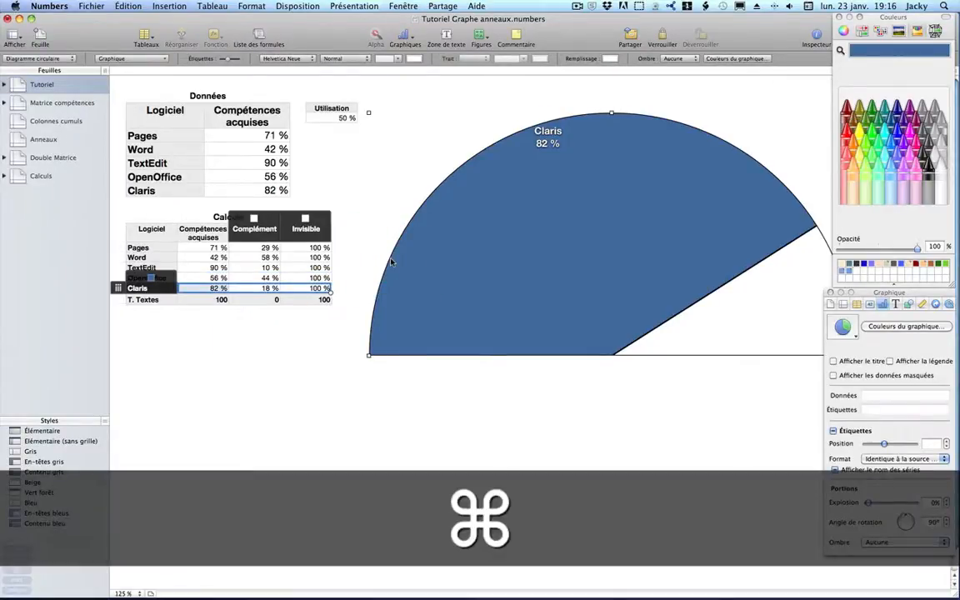
{"action": "key", "text": "super+d"}
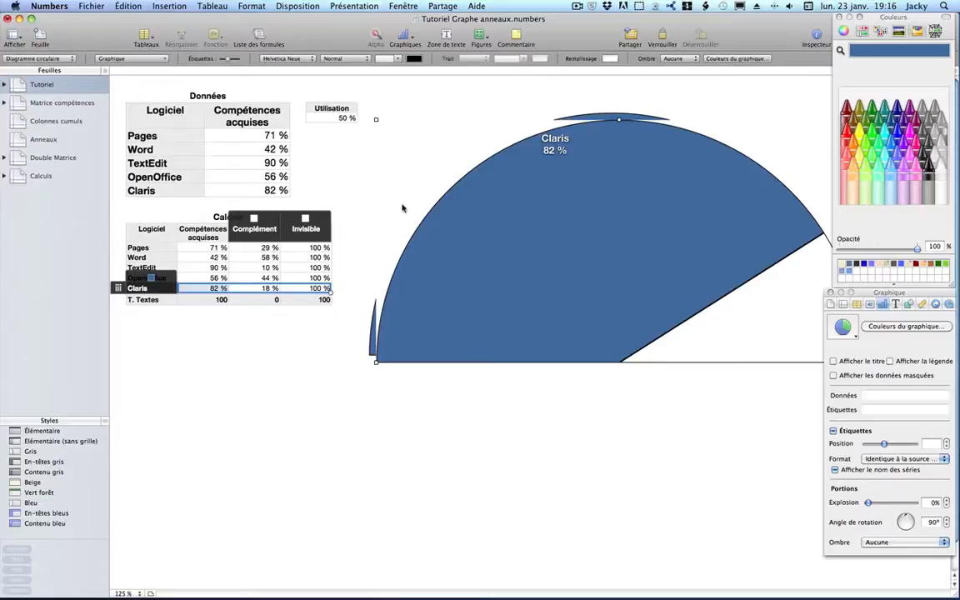
{"action": "left_click", "coordinate": [908, 305]}
{"action": "left_click", "coordinate": [871, 331]}
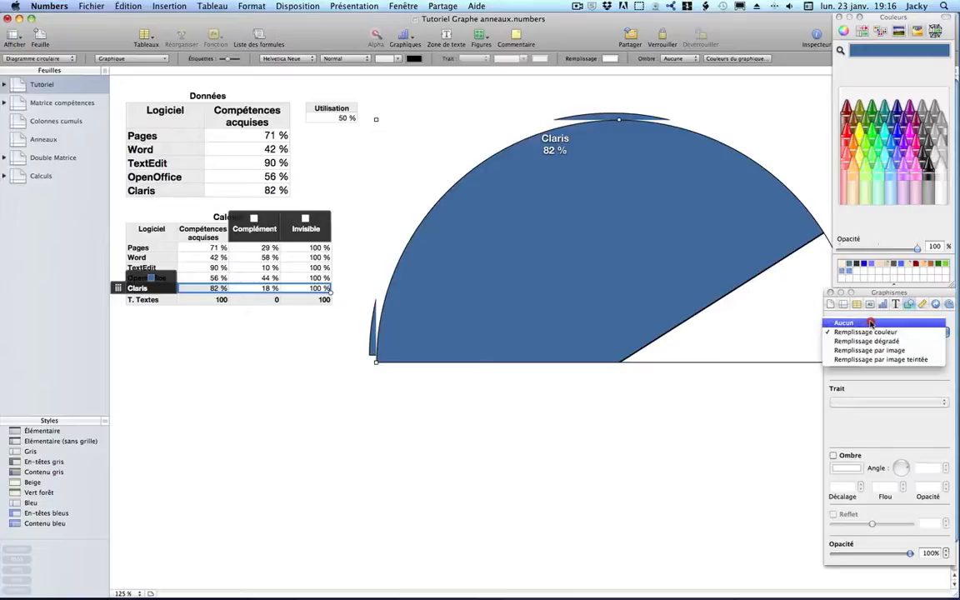
{"action": "left_click", "coordinate": [871, 323]}
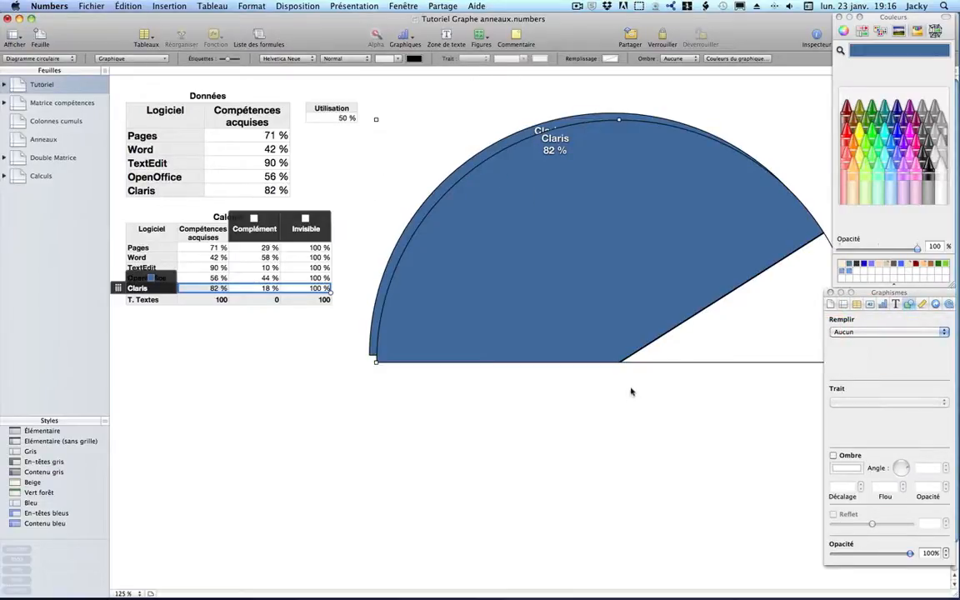
Resize the copy to a proportional width of 20 cm and centre it on the outer half-disc, at about X 13,97 cm, Y 3,14 cm
{"action": "left_click", "coordinate": [922, 304]}
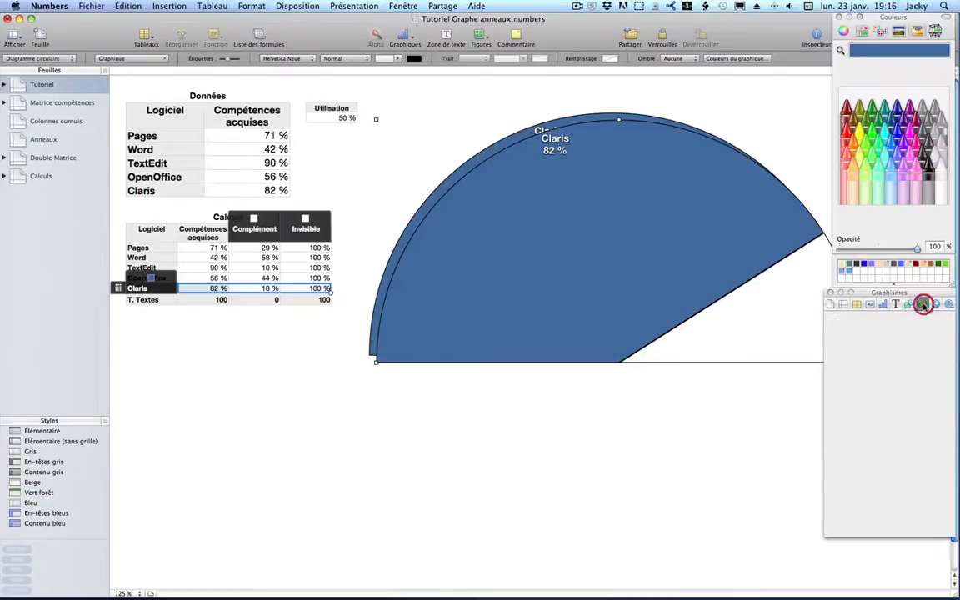
{"action": "double_click", "coordinate": [878, 363]}
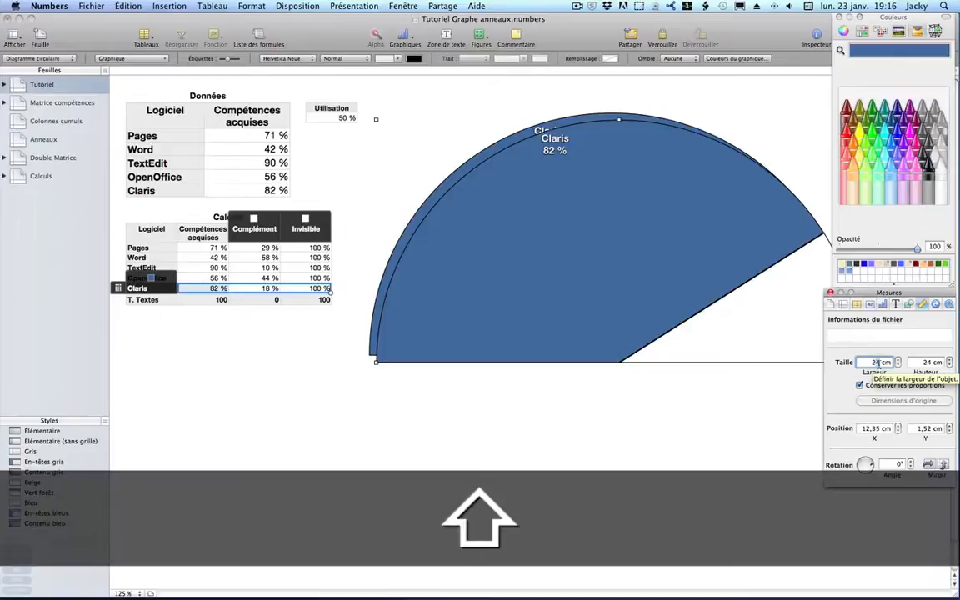
{"action": "type", "text": "20"}
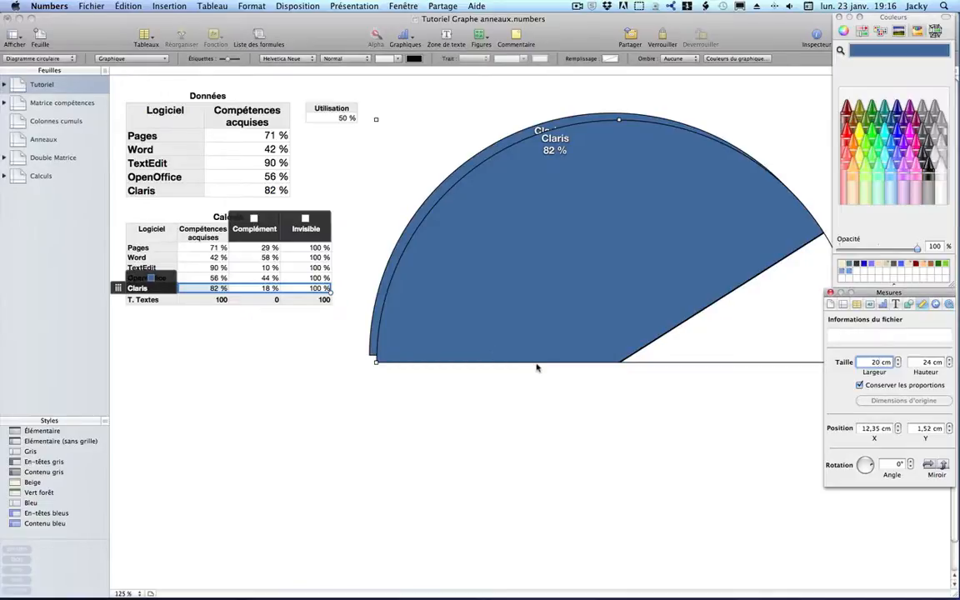
{"action": "key", "text": "Return"}
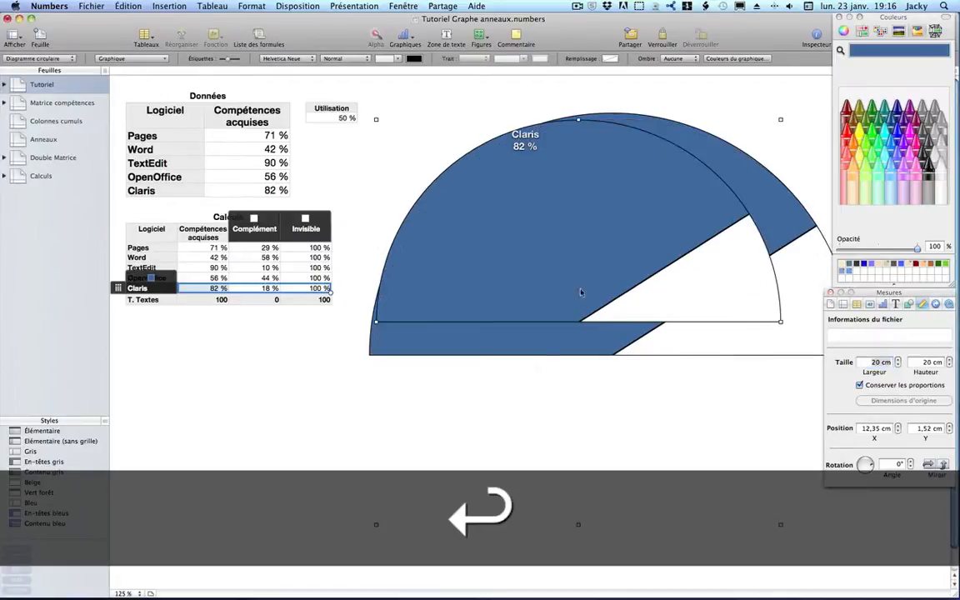
{"action": "left_click_drag", "start_coordinate": [582, 320], "coordinate": [615, 351]}
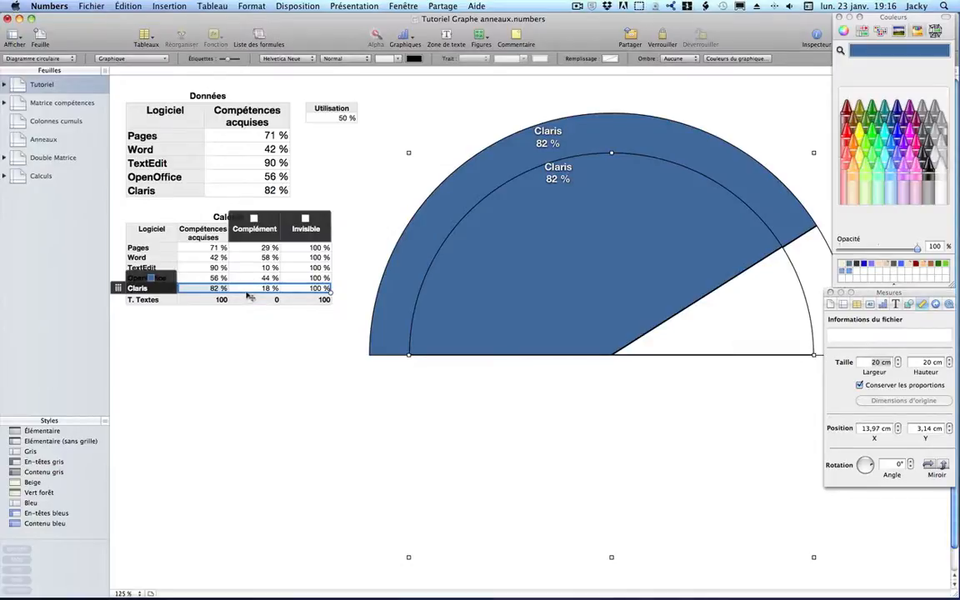
Switch the 20 cm chart's data to the OpenOffice row of Calculs and link the blue slice's name to cell A5
{"action": "left_click_drag", "start_coordinate": [248, 293], "coordinate": [248, 283]}
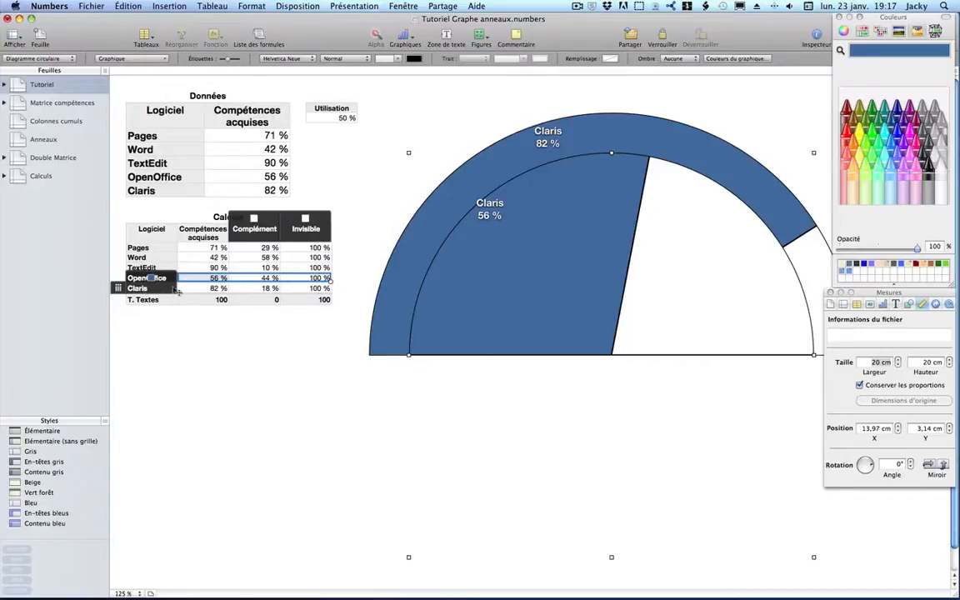
{"action": "left_click", "coordinate": [492, 205]}
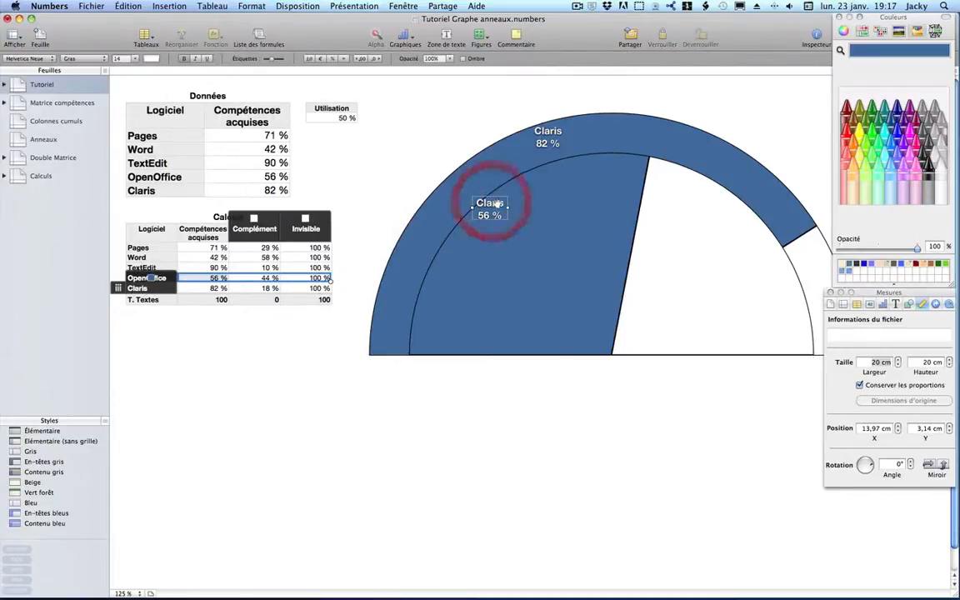
{"action": "left_click", "coordinate": [885, 305]}
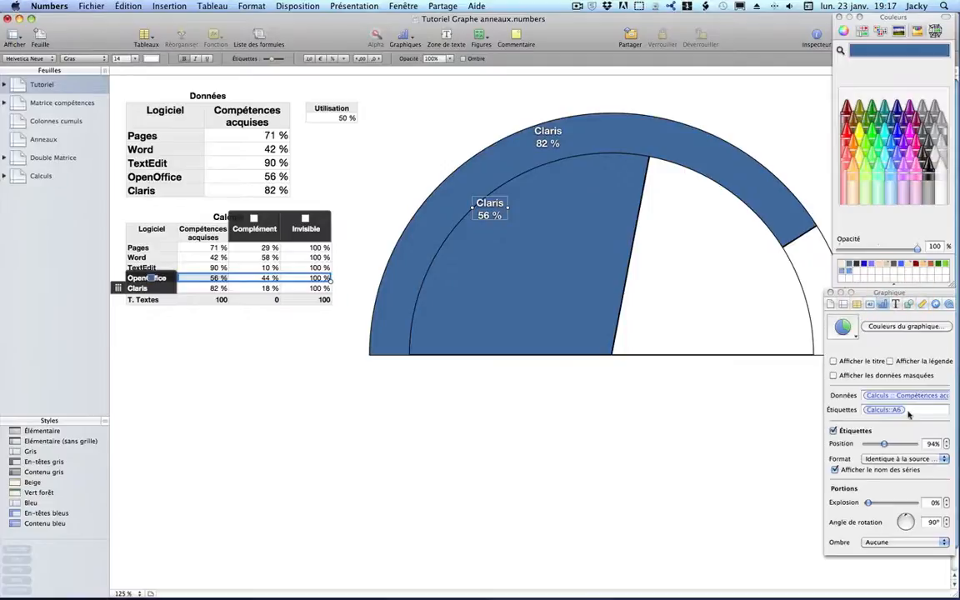
{"action": "left_click", "coordinate": [910, 408]}
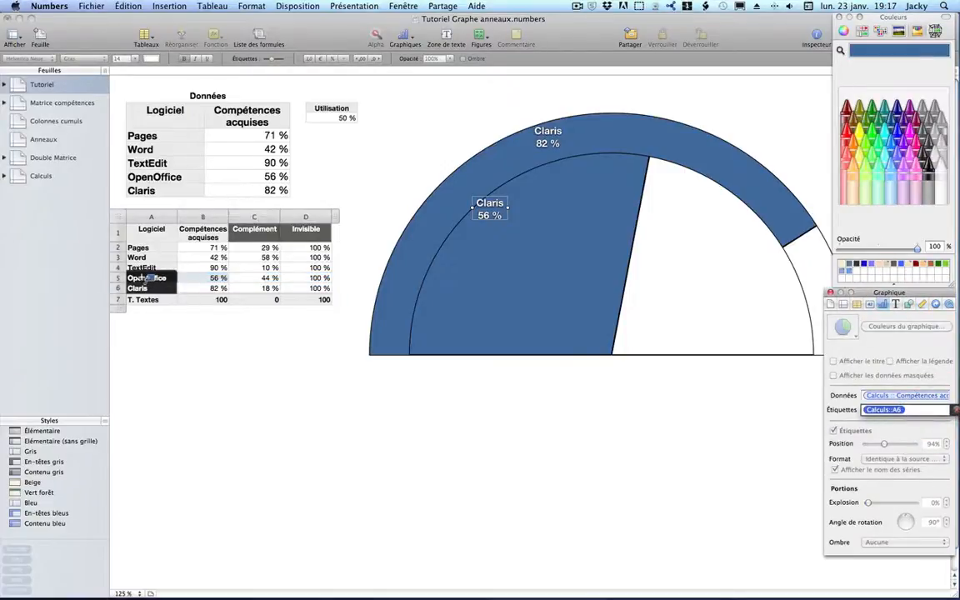
{"action": "left_click", "coordinate": [143, 279]}
{"action": "key", "text": "Return"}
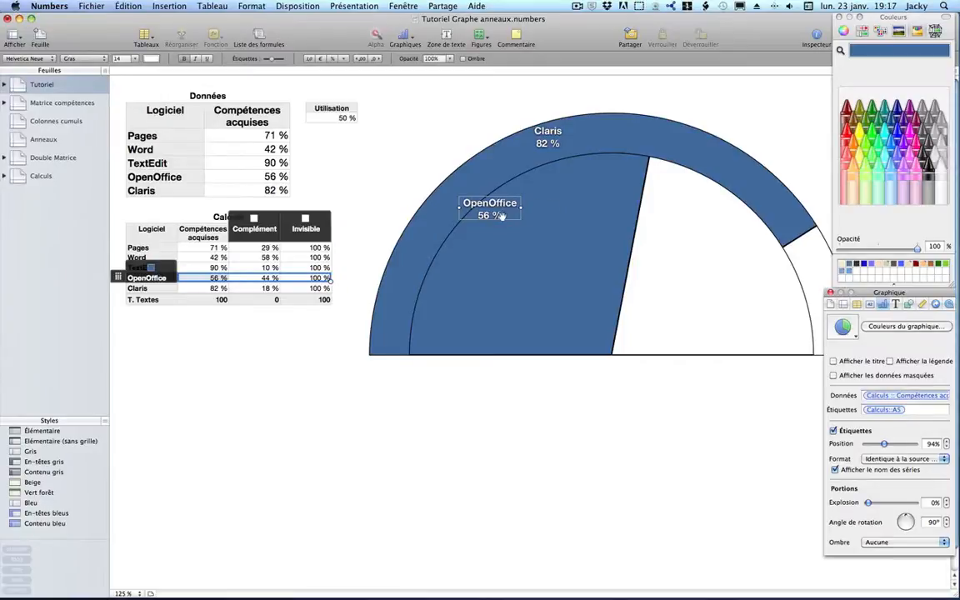
Set the OpenOffice slice's label position to 88% and deselect the chart
{"action": "left_click_drag", "start_coordinate": [884, 444], "coordinate": [883, 446]}
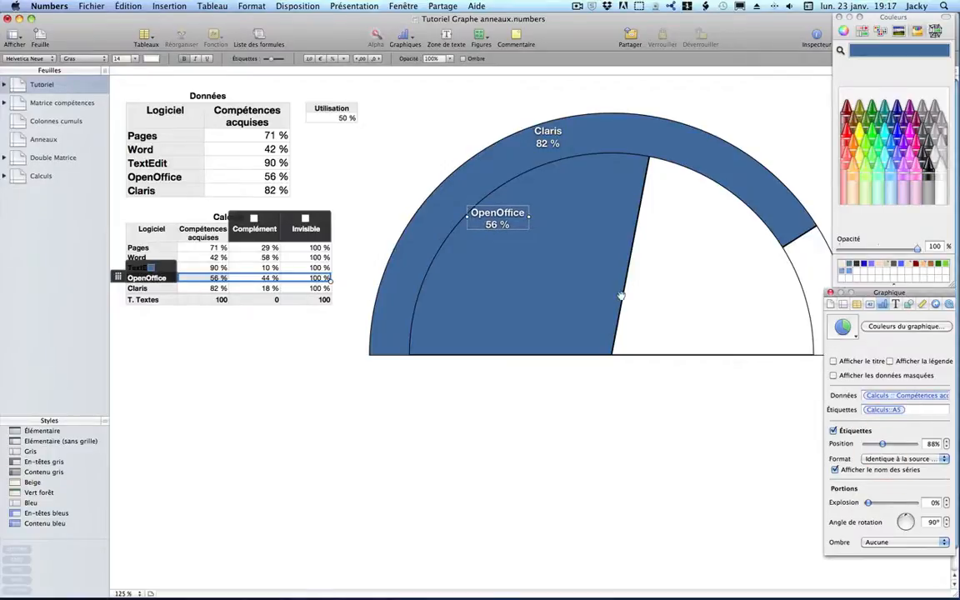
{"action": "left_click", "coordinate": [475, 410]}
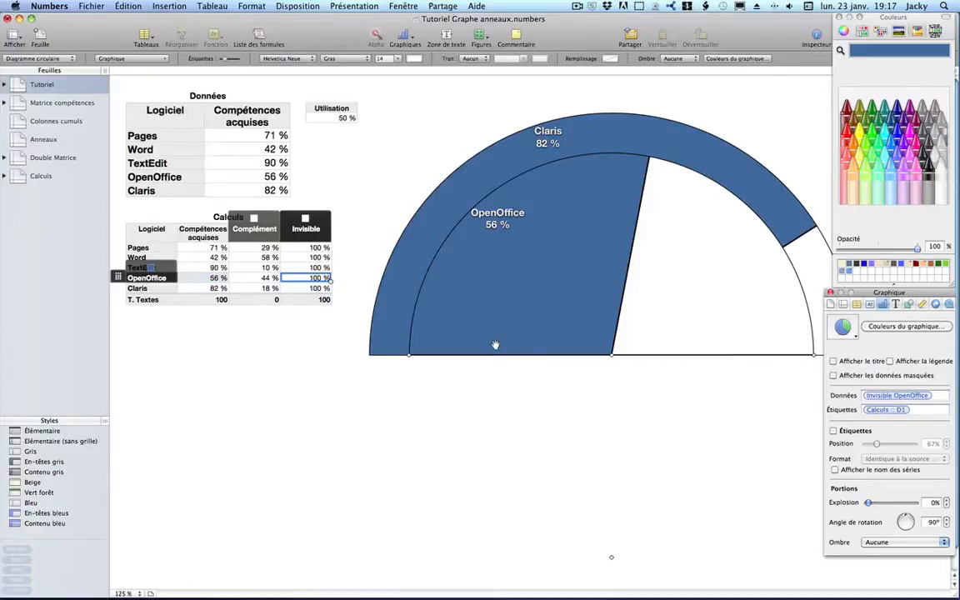
{"action": "left_click", "coordinate": [249, 366]}
Duplicate the OpenOffice chart as a 16 cm wide copy centred on the larger half-discs, at about X 15,98 cm, Y 5,15 cm
{"action": "left_click", "coordinate": [632, 301]}
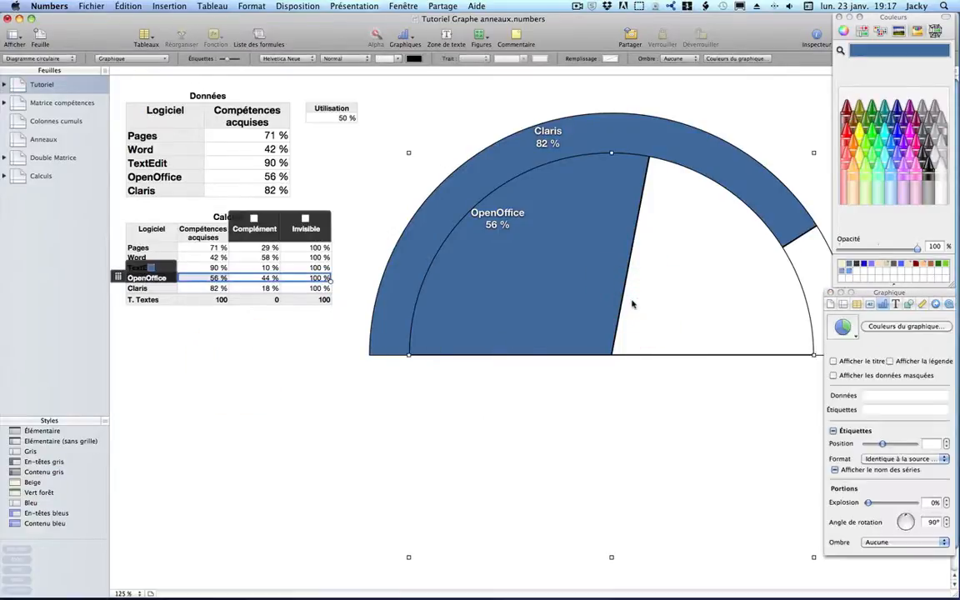
{"action": "key", "text": "super+d"}
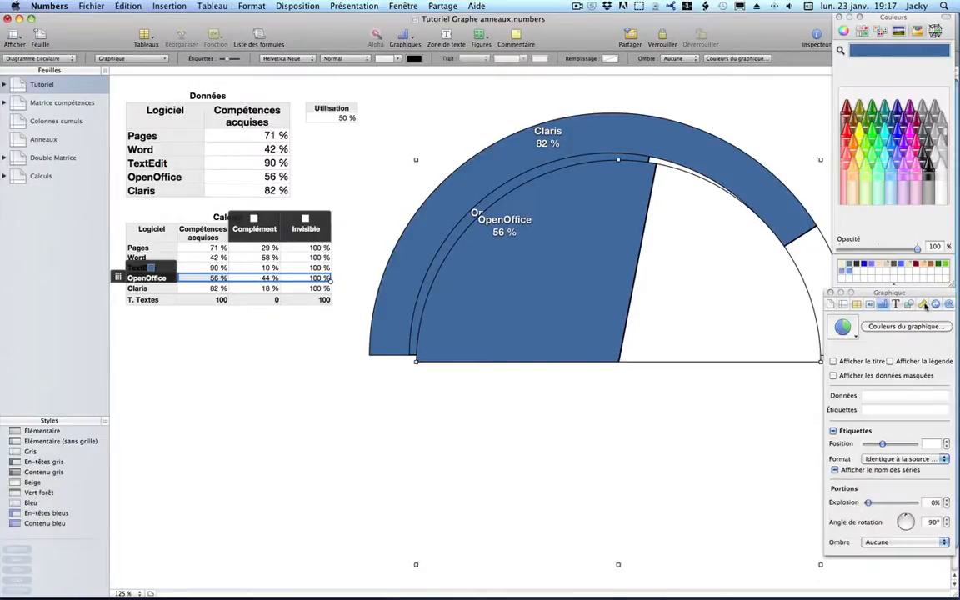
{"action": "left_click", "coordinate": [921, 305]}
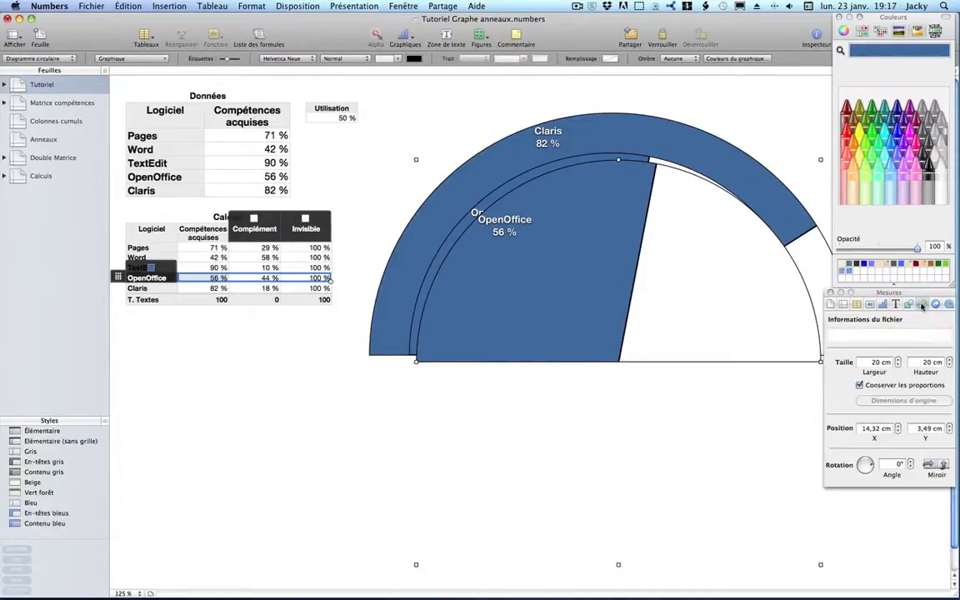
{"action": "double_click", "coordinate": [880, 363]}
{"action": "type", "text": "16"}
{"action": "key", "text": "Return"}
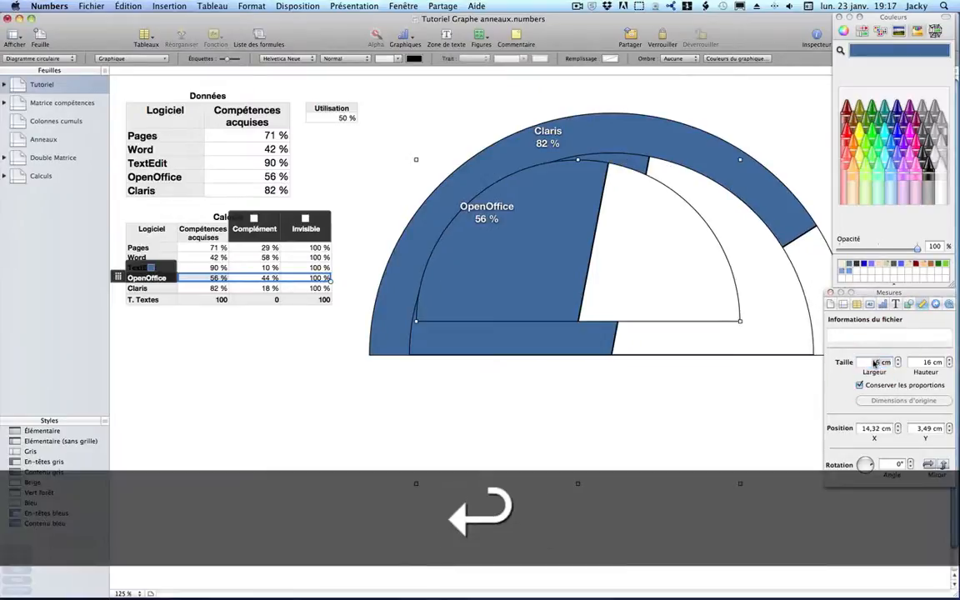
{"action": "left_click_drag", "start_coordinate": [582, 314], "coordinate": [614, 350]}
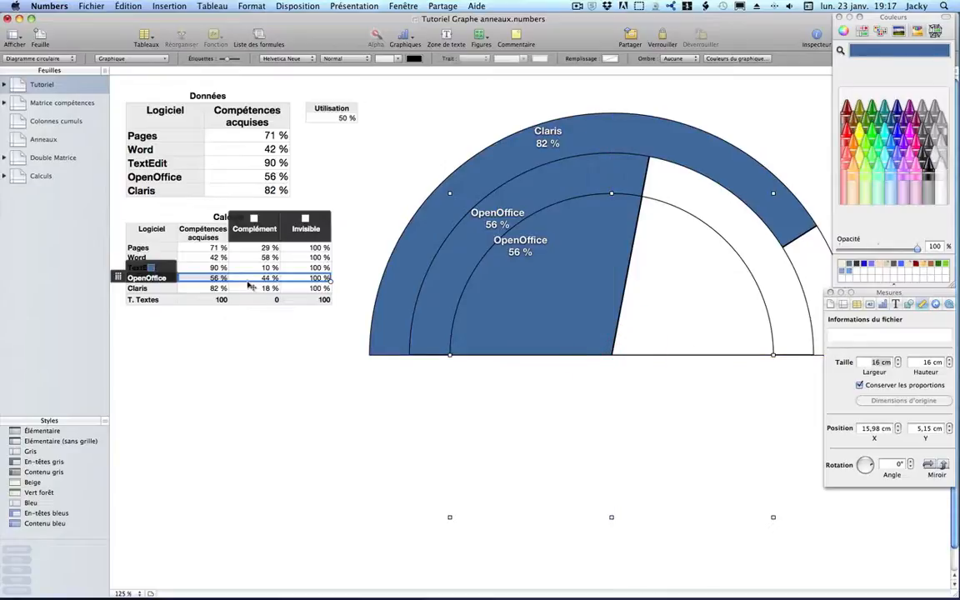
Switch the 16 cm chart's data to the TextEdit row of Calculs and link the blue slice's name to cell A4
{"action": "left_click_drag", "start_coordinate": [247, 283], "coordinate": [251, 266]}
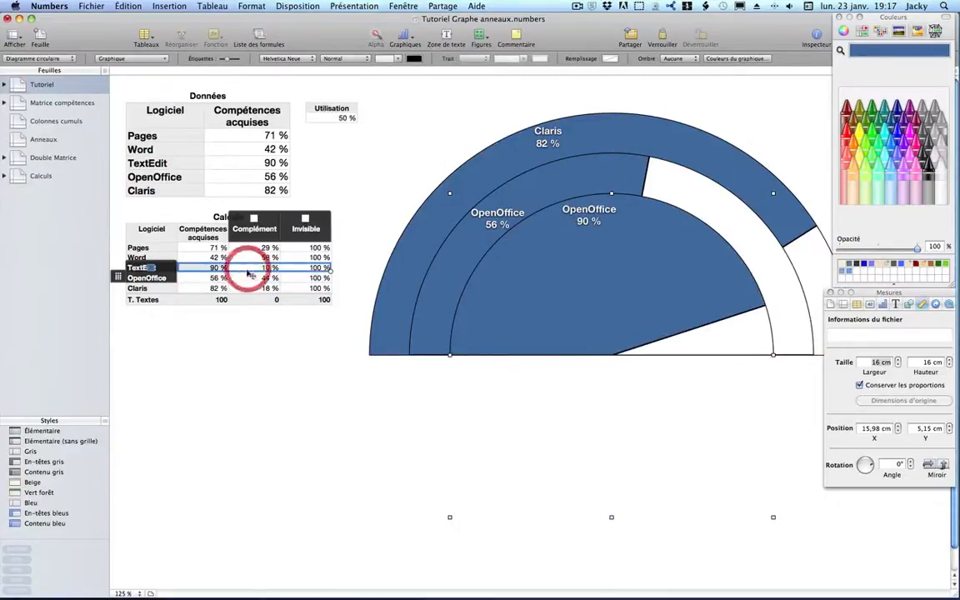
{"action": "left_click", "coordinate": [883, 305]}
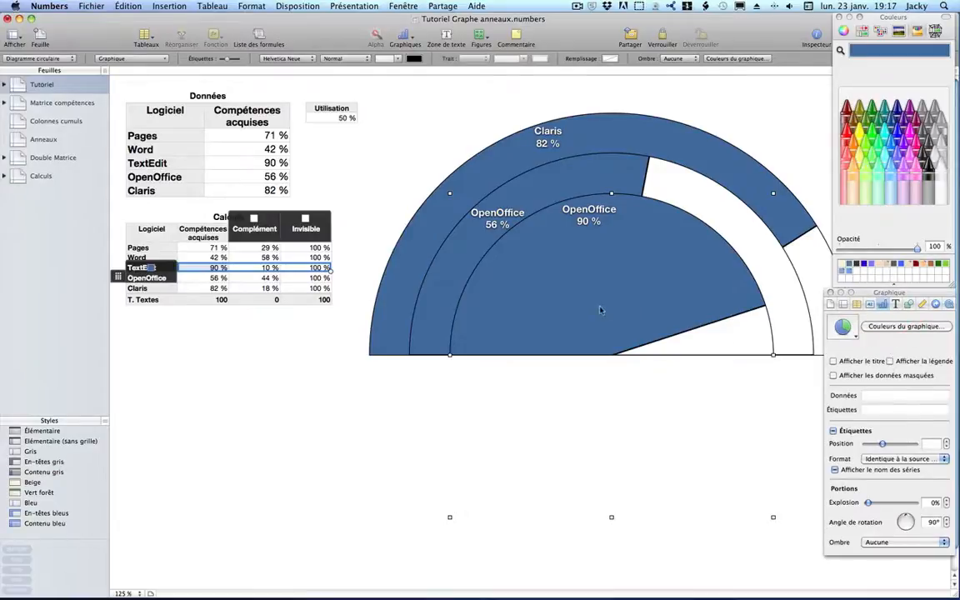
{"action": "left_click", "coordinate": [607, 362]}
{"action": "left_click", "coordinate": [589, 219]}
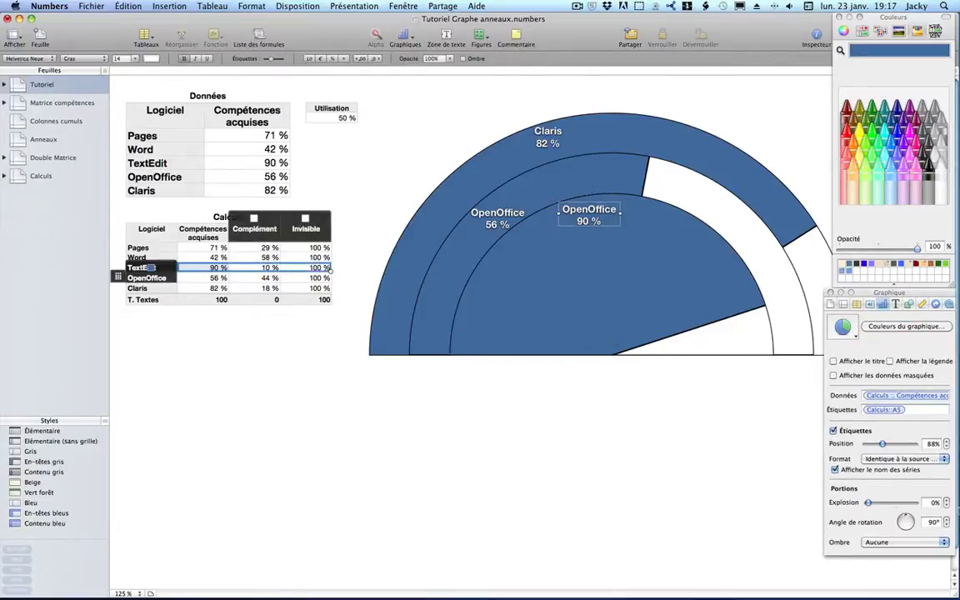
{"action": "left_click", "coordinate": [950, 409]}
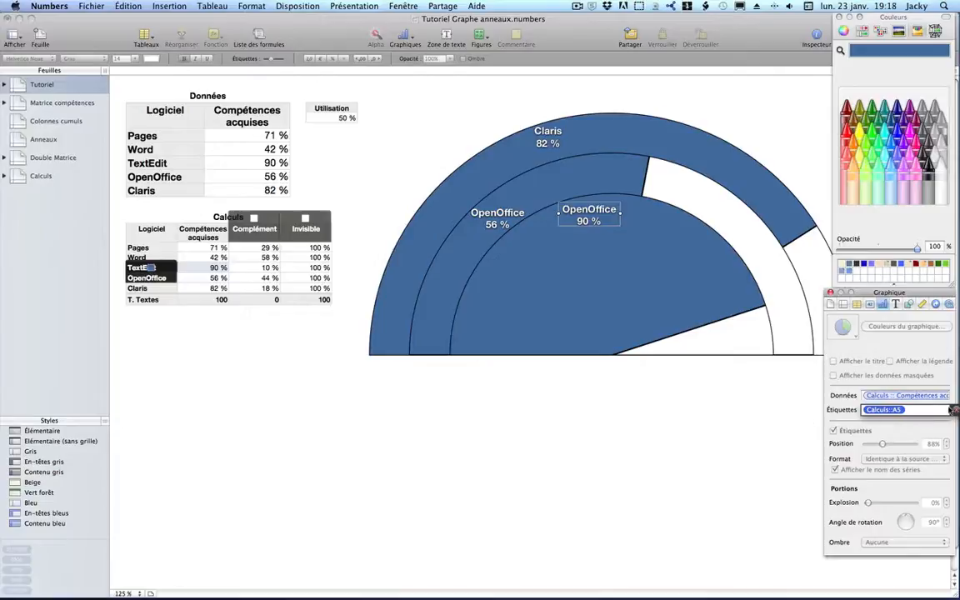
{"action": "left_click", "coordinate": [142, 267]}
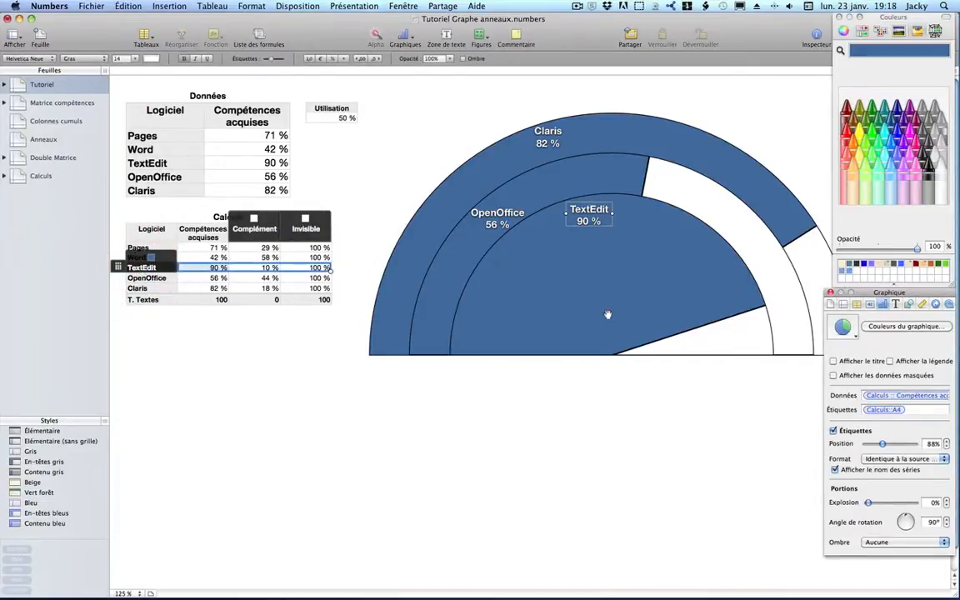
Set the TextEdit slice's label position to 90% and deselect the chart
{"action": "left_click", "coordinate": [883, 446]}
{"action": "left_click_drag", "start_coordinate": [884, 446], "coordinate": [882, 444]}
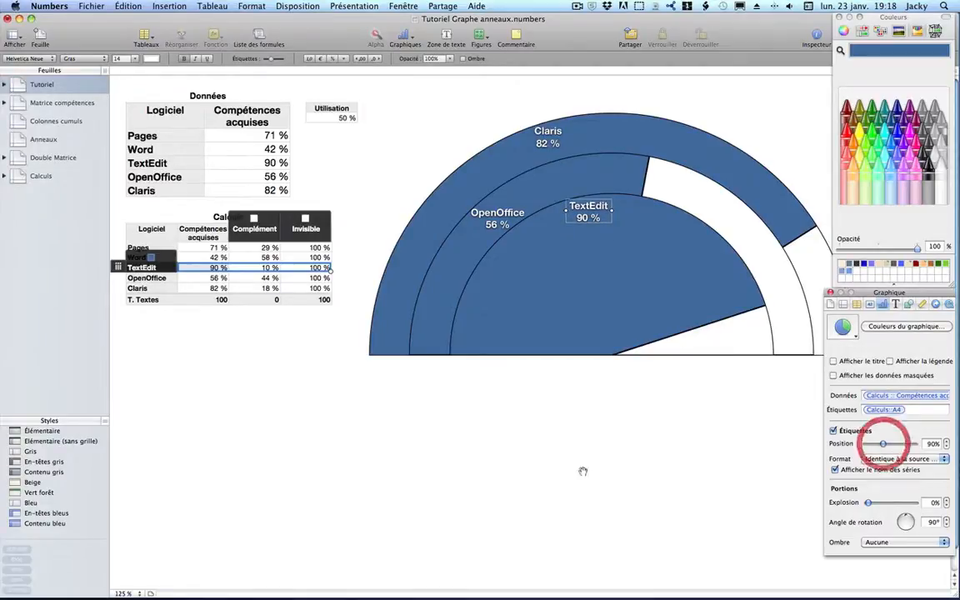
{"action": "left_click", "coordinate": [471, 428]}
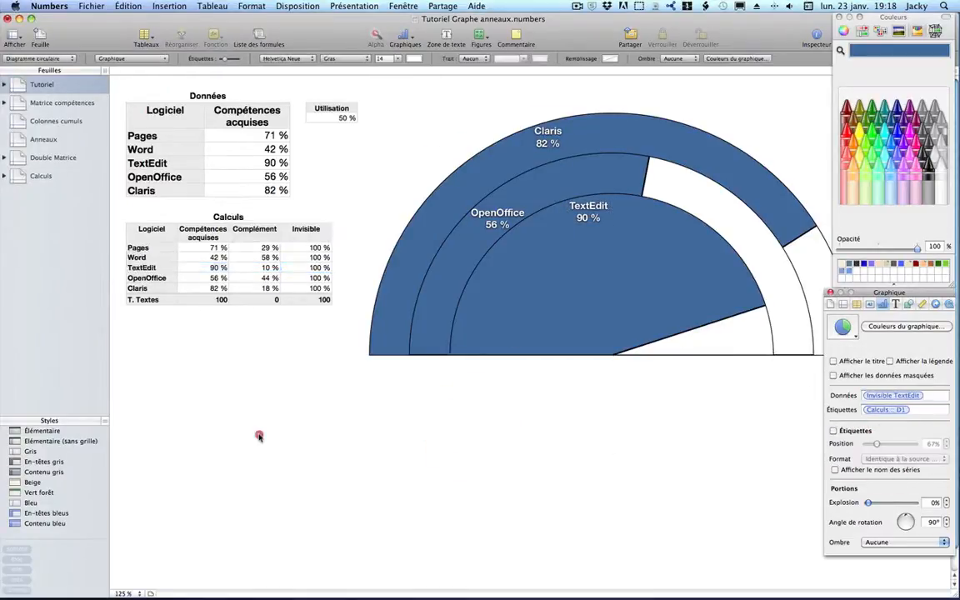
{"action": "left_click", "coordinate": [237, 396]}
Duplicate the TextEdit chart as a 12 cm wide copy centred on the larger half-discs, at about X 17,99 cm, Y 7,16 cm
{"action": "left_click", "coordinate": [546, 337]}
{"action": "key", "text": "super+d"}
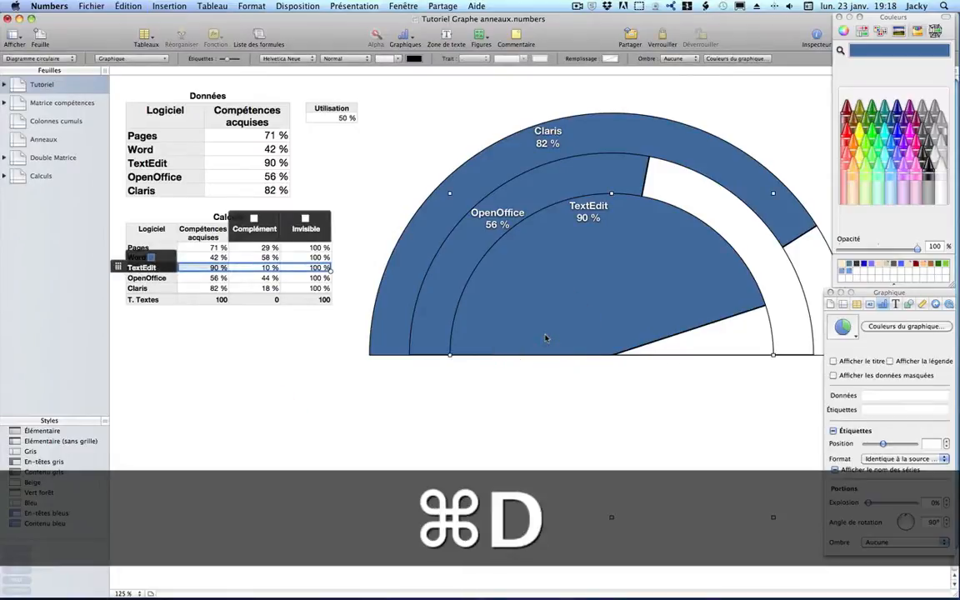
{"action": "left_click", "coordinate": [935, 305]}
{"action": "left_click", "coordinate": [877, 363]}
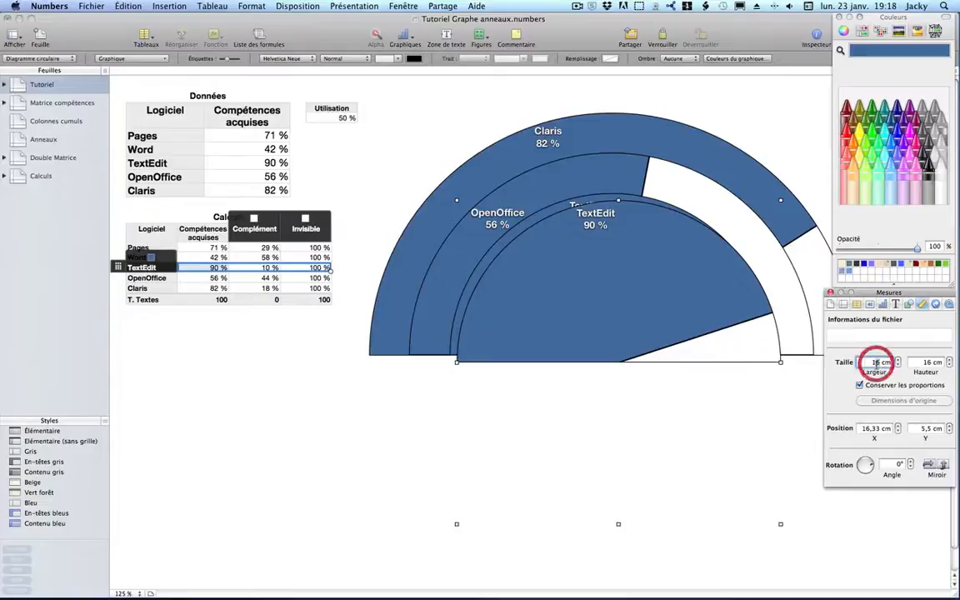
{"action": "type", "text": "12"}
{"action": "key", "text": "Return"}
{"action": "left_click_drag", "start_coordinate": [581, 324], "coordinate": [616, 355]}
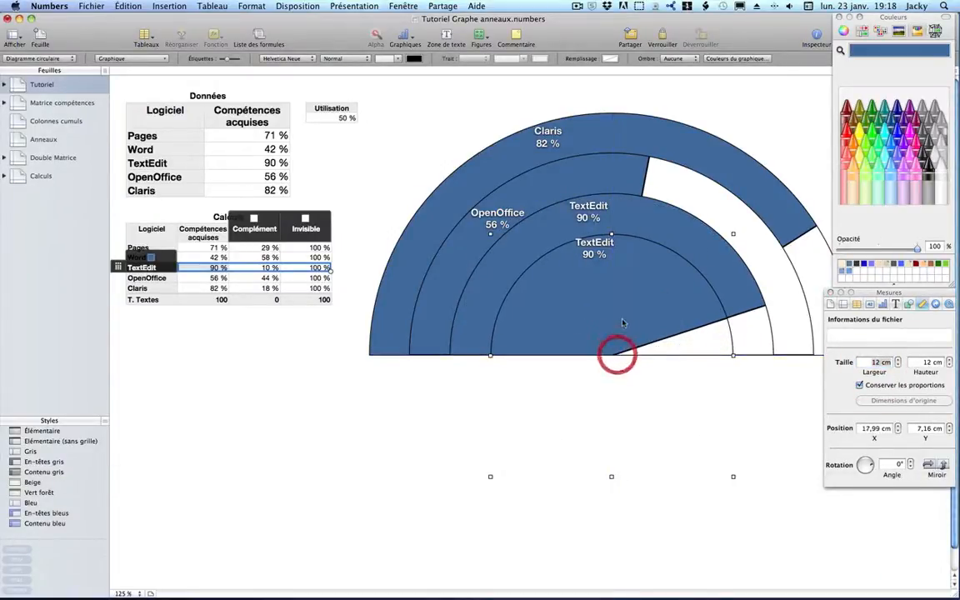
Switch the 12 cm chart's data to the Word row of Calculs and link the blue slice's name to cell A3
{"action": "left_click", "coordinate": [237, 257]}
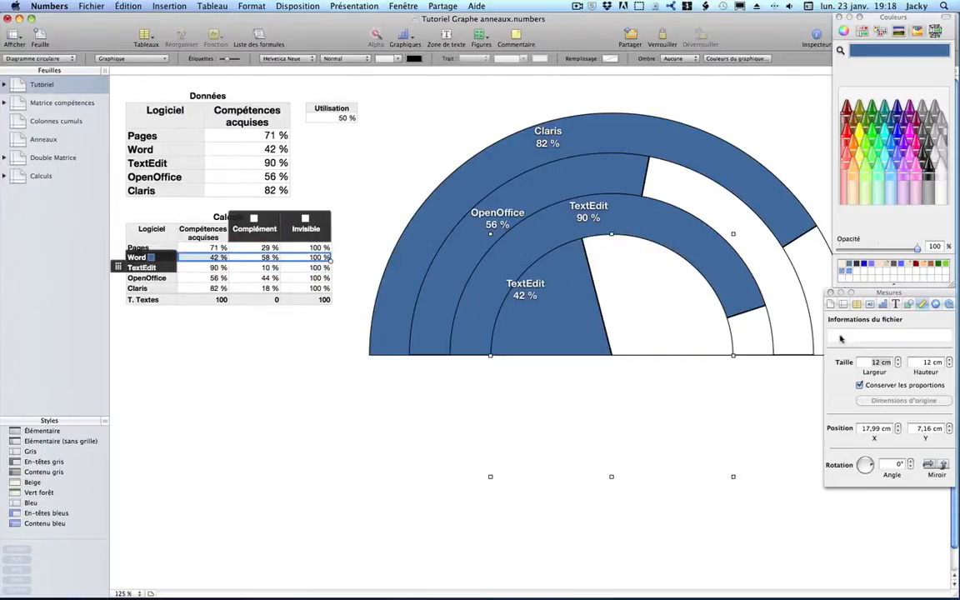
{"action": "left_click", "coordinate": [883, 305]}
{"action": "left_click", "coordinate": [524, 287]}
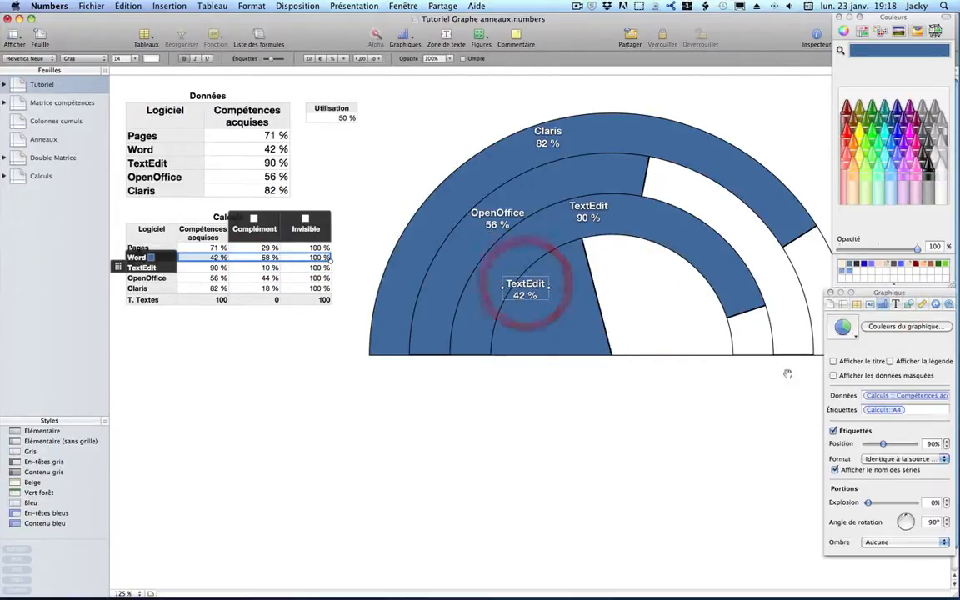
{"action": "left_click", "coordinate": [921, 410]}
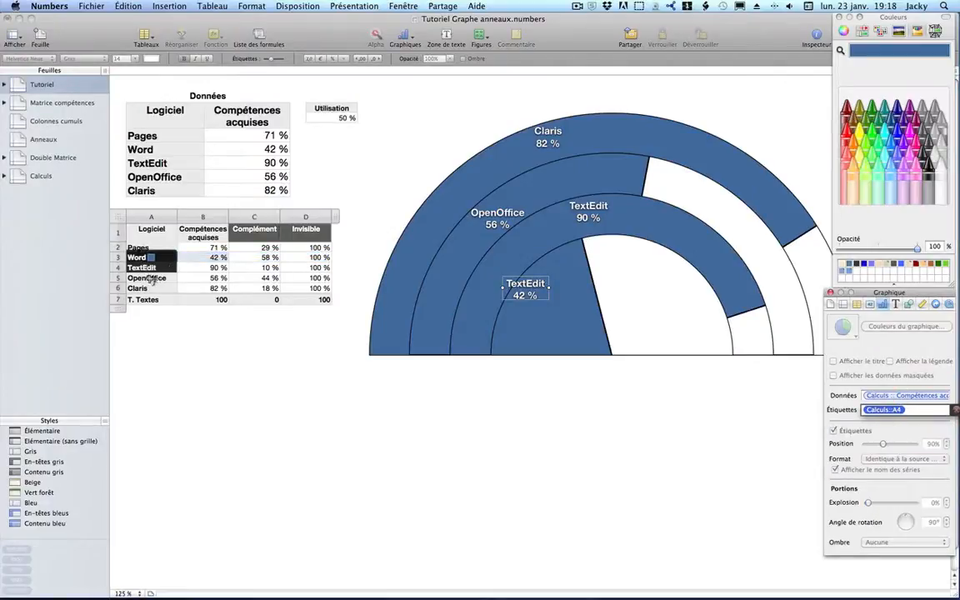
{"action": "left_click", "coordinate": [136, 259]}
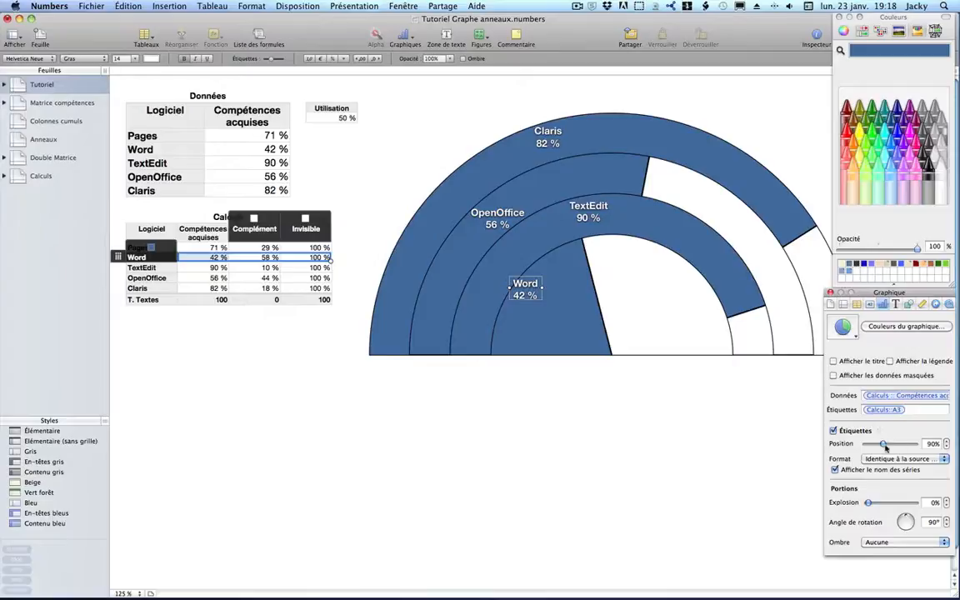
Set the Word slice's label position to 84% and deselect the chart
{"action": "left_click_drag", "start_coordinate": [884, 445], "coordinate": [882, 446]}
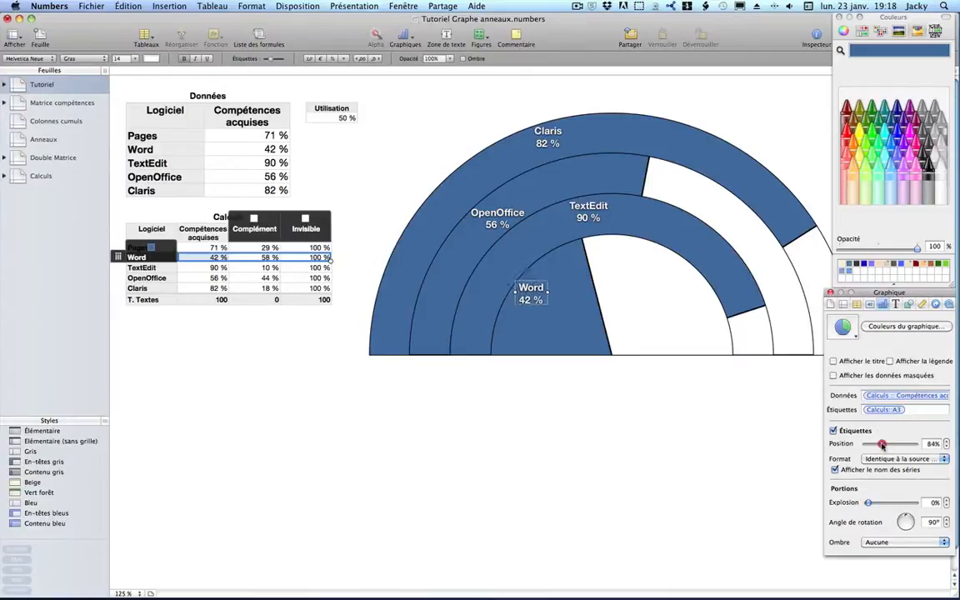
{"action": "left_click", "coordinate": [471, 477]}
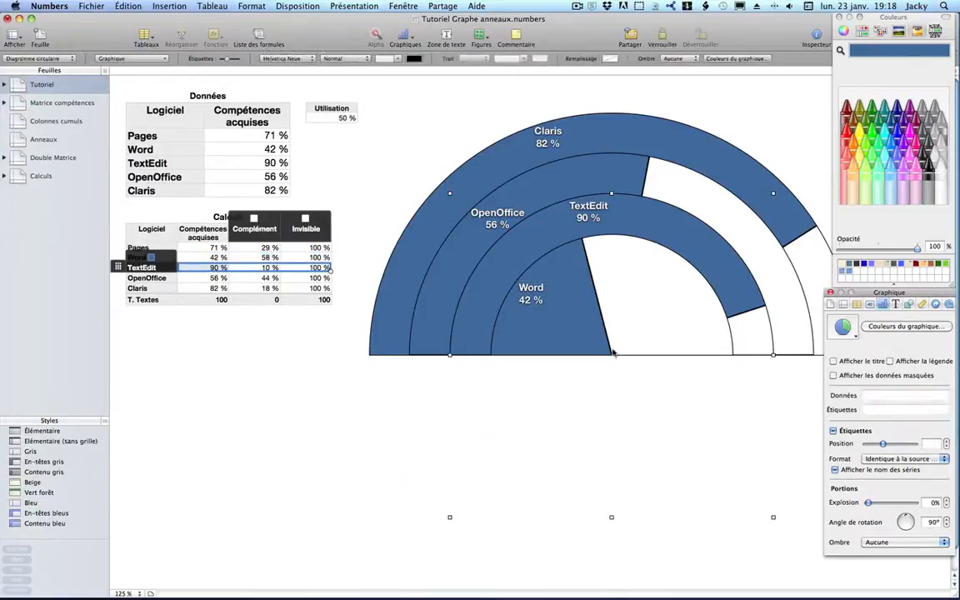
{"action": "left_click", "coordinate": [348, 357]}
Duplicate the Word chart as an 8 cm wide copy centred on the larger half-discs, at about X 19,97 cm, Y 9,14 cm
{"action": "left_click", "coordinate": [601, 329]}
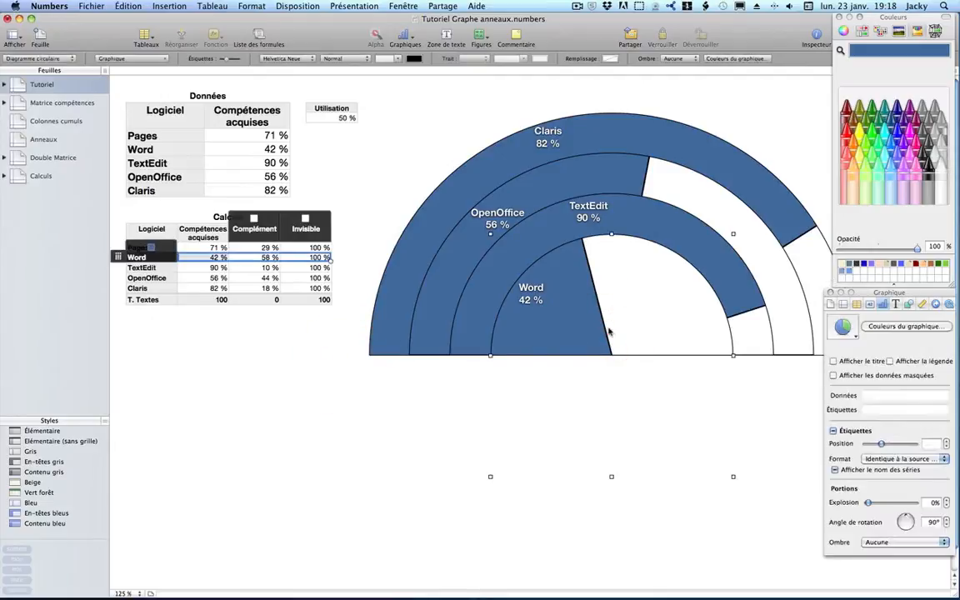
{"action": "key", "text": "super+d"}
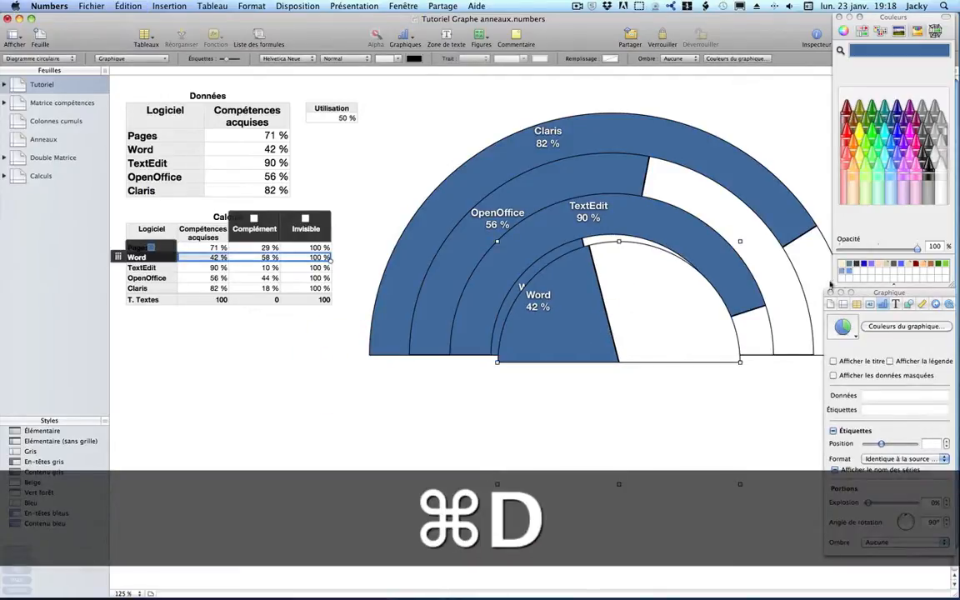
{"action": "left_click", "coordinate": [921, 304]}
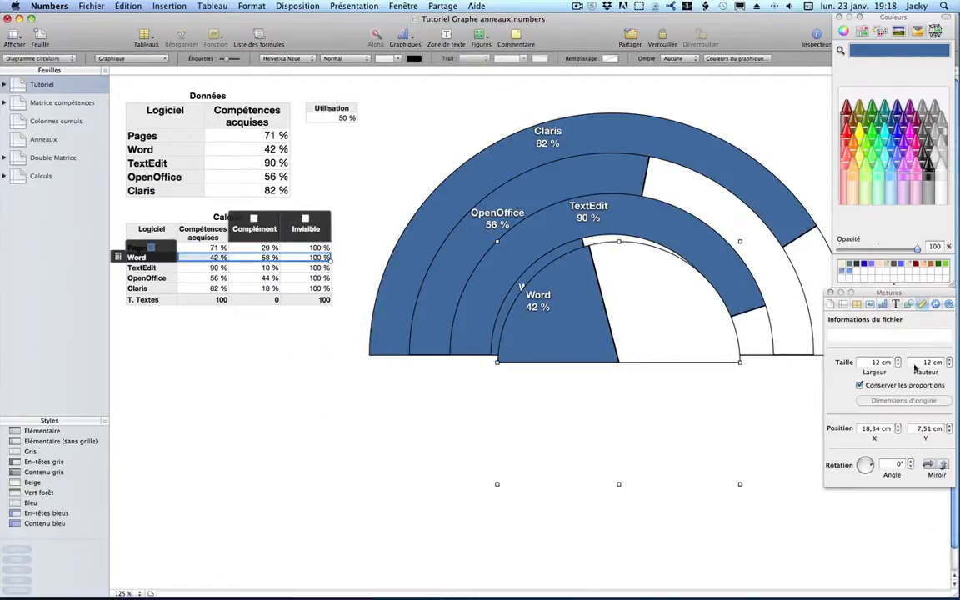
{"action": "left_click", "coordinate": [880, 363]}
{"action": "type", "text": "8"}
{"action": "key", "text": "Return"}
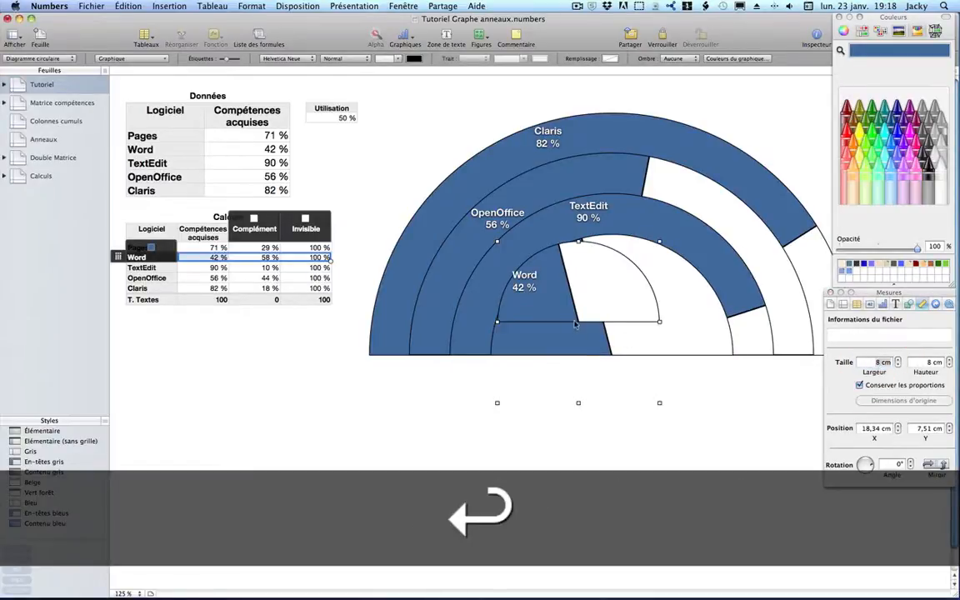
{"action": "left_click_drag", "start_coordinate": [580, 325], "coordinate": [609, 357]}
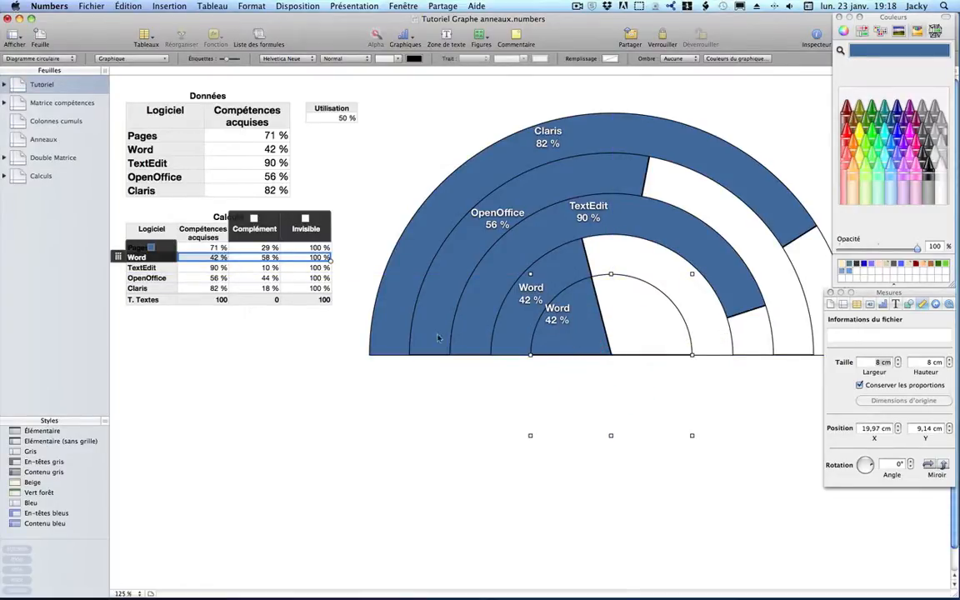
Switch the 8 cm chart's data to the Pages row of Calculs and link the blue slice's name to cell A2
{"action": "left_click_drag", "start_coordinate": [249, 261], "coordinate": [252, 251]}
{"action": "left_click", "coordinate": [582, 300]}
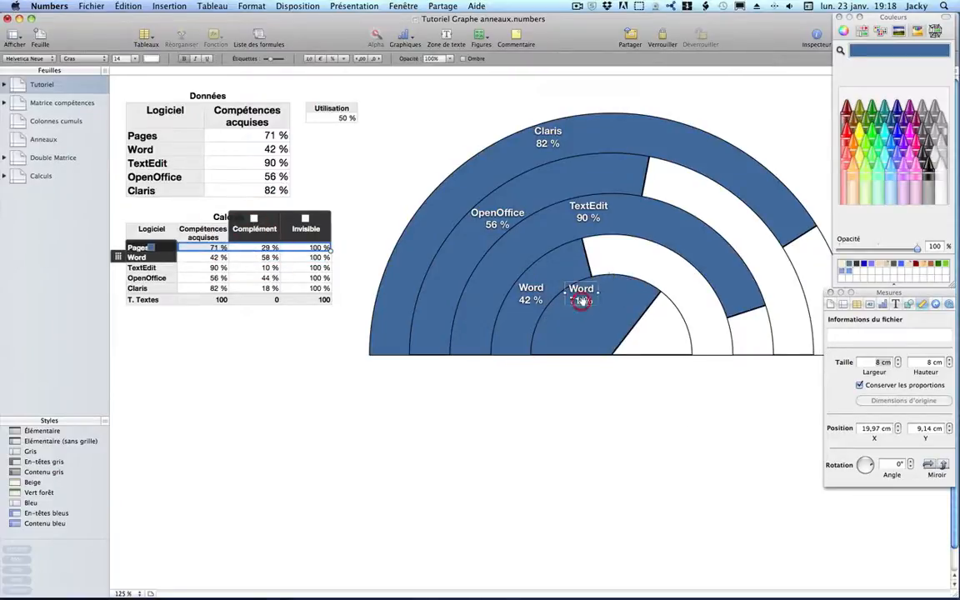
{"action": "left_click", "coordinate": [882, 304]}
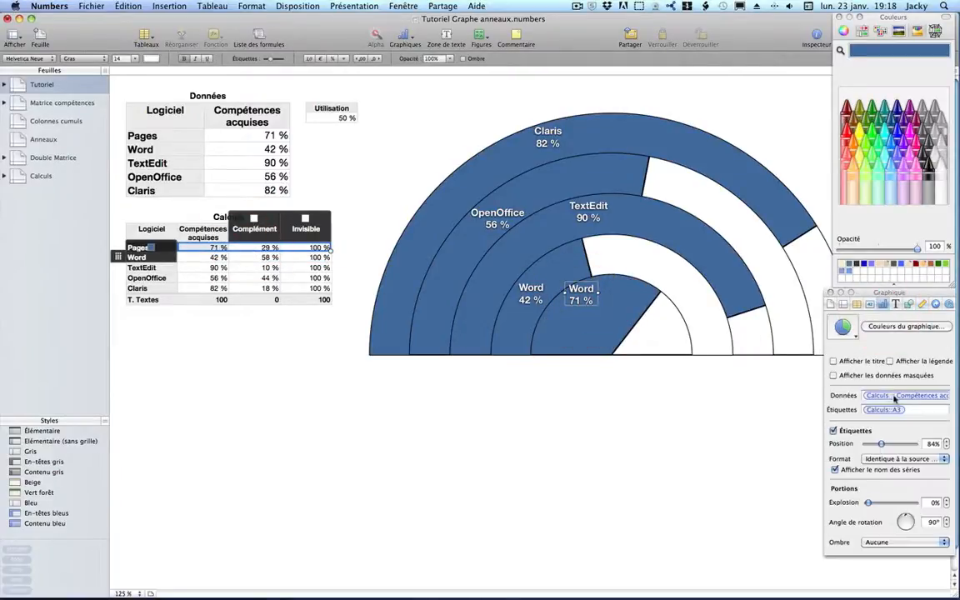
{"action": "left_click", "coordinate": [909, 409]}
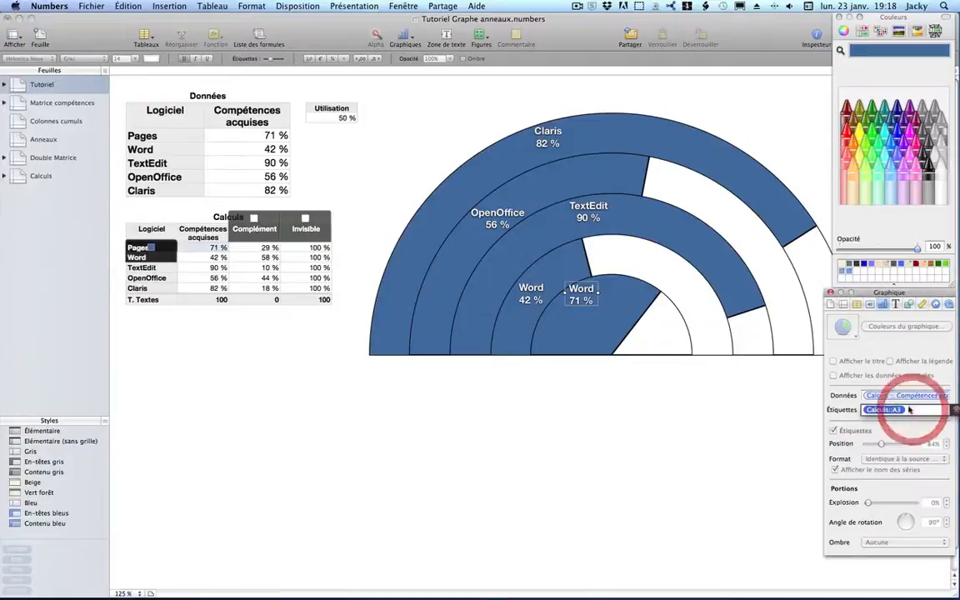
{"action": "left_click", "coordinate": [138, 248]}
Set the Pages slice's label position to 76% and leave the label
{"action": "left_click_drag", "start_coordinate": [881, 446], "coordinate": [878, 446]}
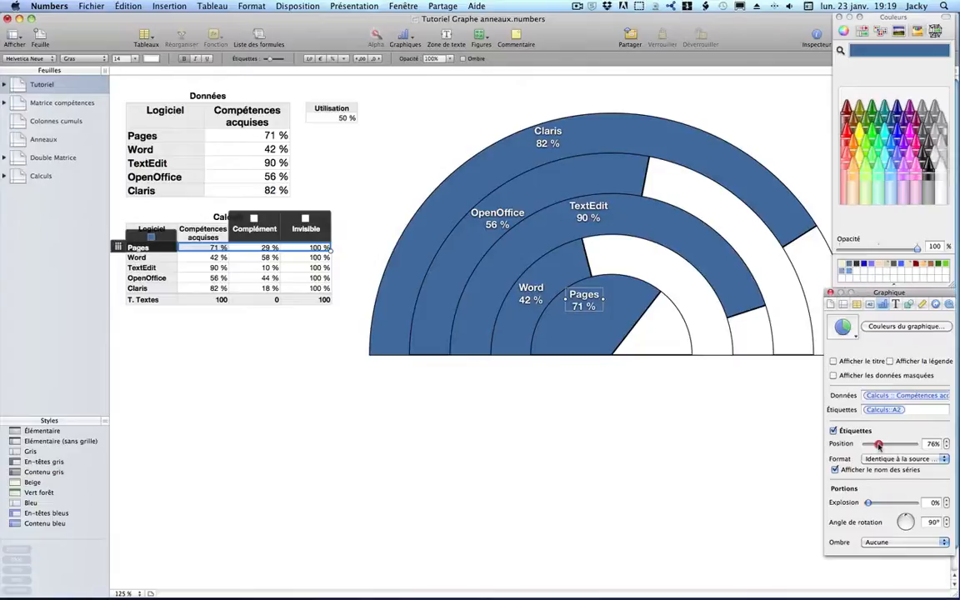
{"action": "left_click", "coordinate": [592, 517]}
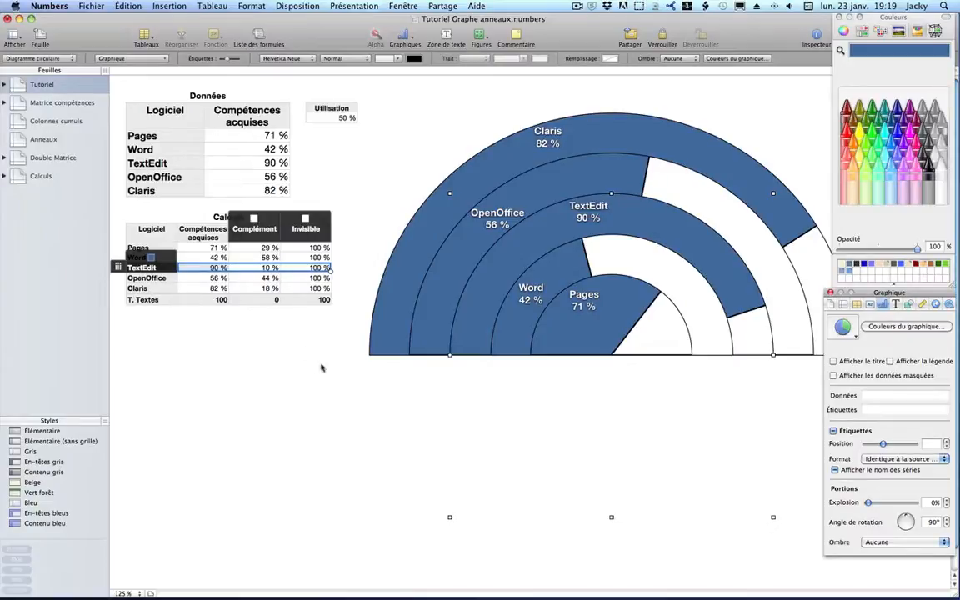
Duplicate the Pages chart as a 4 cm wide copy centred on the larger half-discs, at about X 21,98 cm, Y 11,15 cm
{"action": "left_click", "coordinate": [540, 297]}
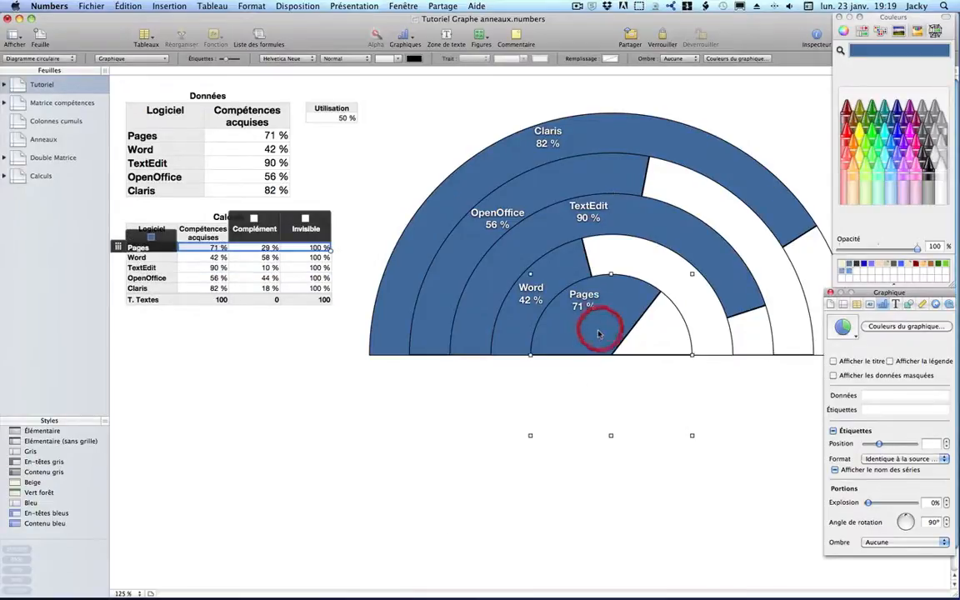
{"action": "key", "text": "super+d"}
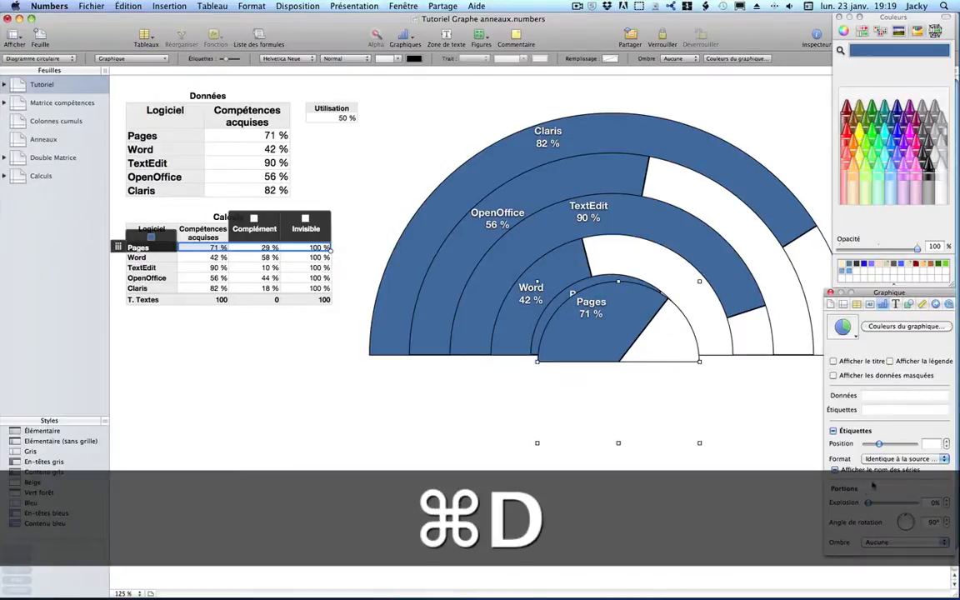
{"action": "left_click", "coordinate": [921, 303]}
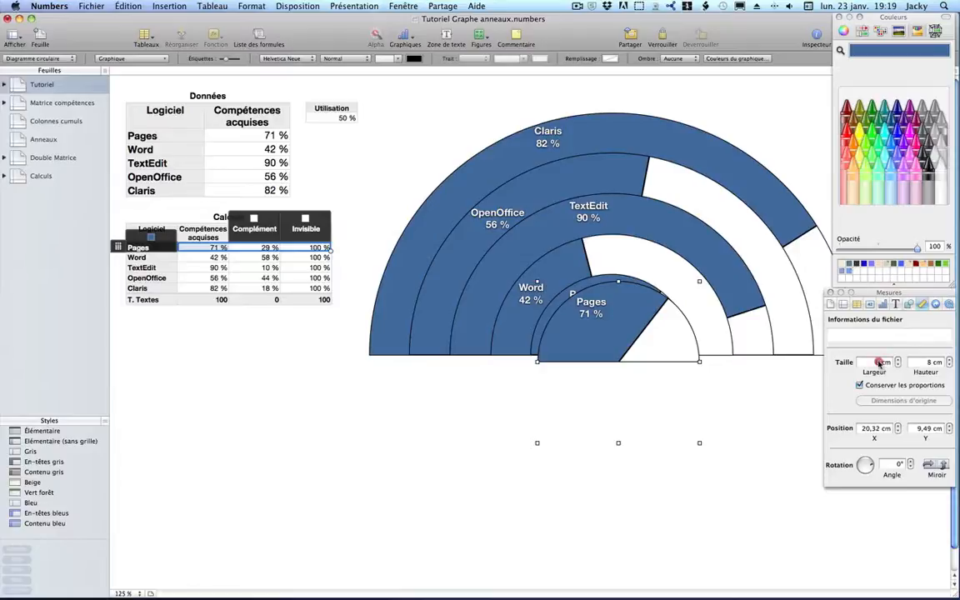
{"action": "type", "text": "4"}
{"action": "key", "text": "Return"}
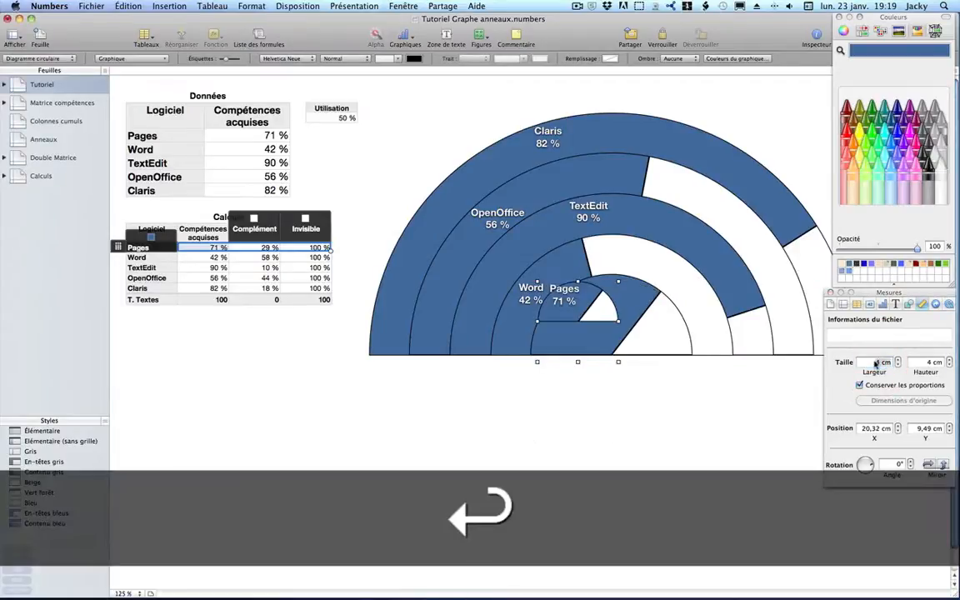
{"action": "left_click_drag", "start_coordinate": [579, 325], "coordinate": [612, 357]}
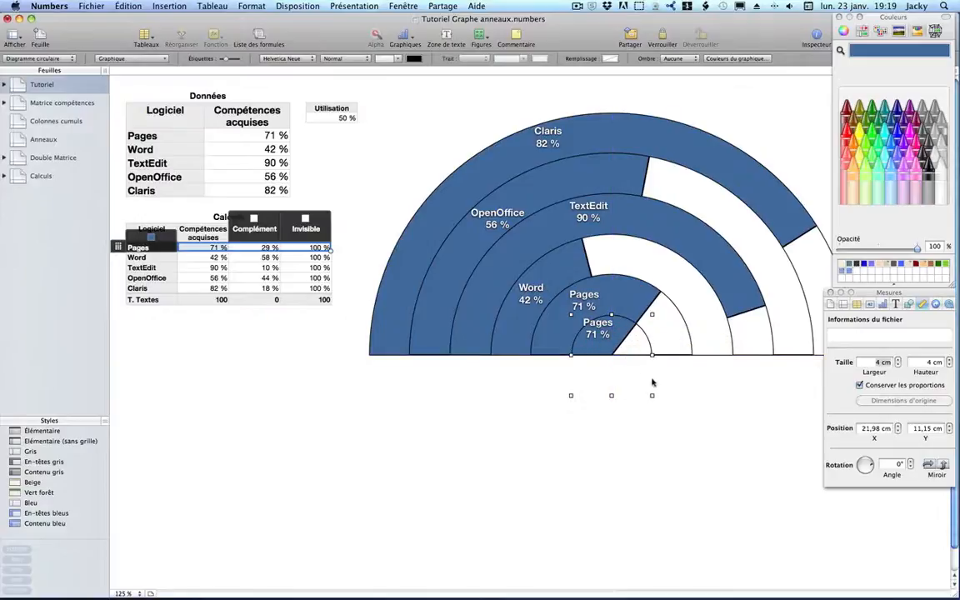
Set the 4 cm chart's label position to 31% and switch its data to the T. Textes row of Calculs
{"action": "left_click", "coordinate": [885, 305]}
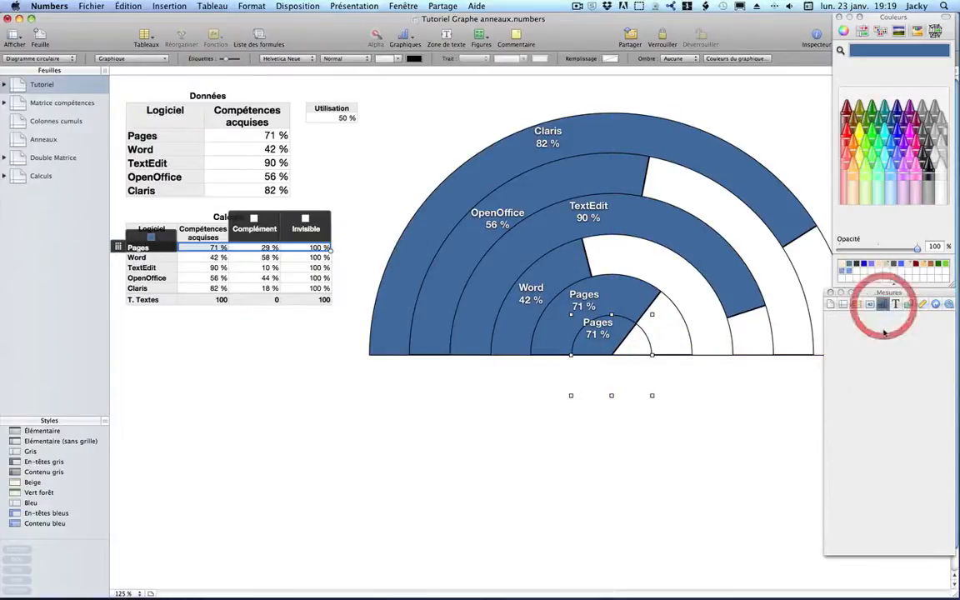
{"action": "left_click_drag", "start_coordinate": [879, 447], "coordinate": [866, 446]}
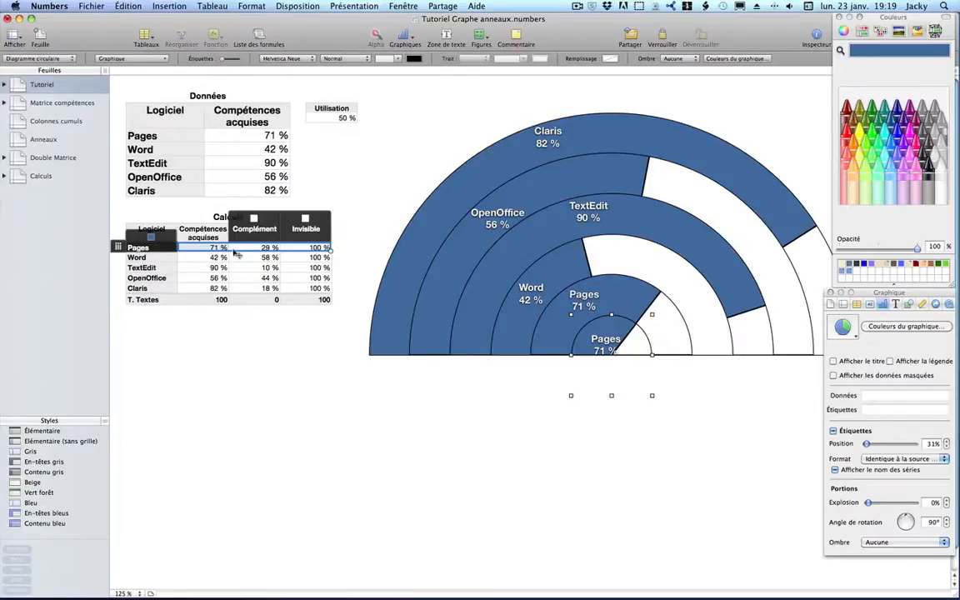
{"action": "left_click_drag", "start_coordinate": [238, 253], "coordinate": [235, 300]}
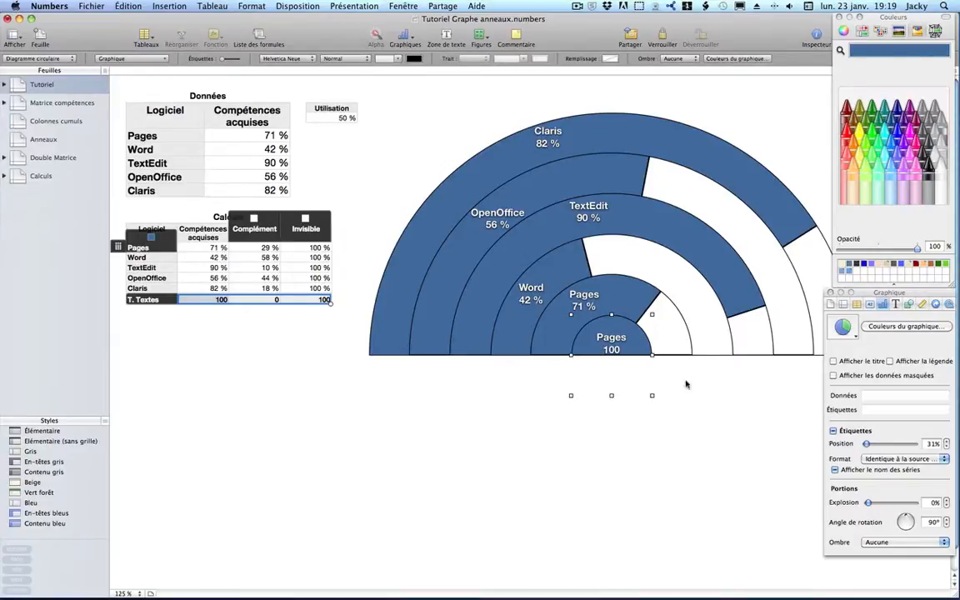
Link the central slice's name to cell A7 of Calculs and turn off its value label, keeping the series name
{"action": "left_click", "coordinate": [605, 342]}
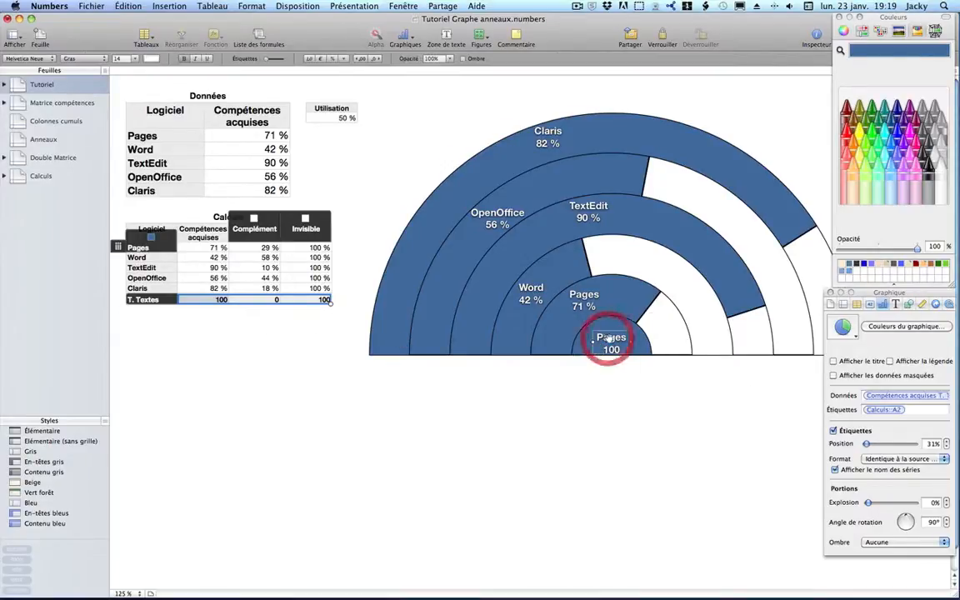
{"action": "left_click", "coordinate": [920, 409]}
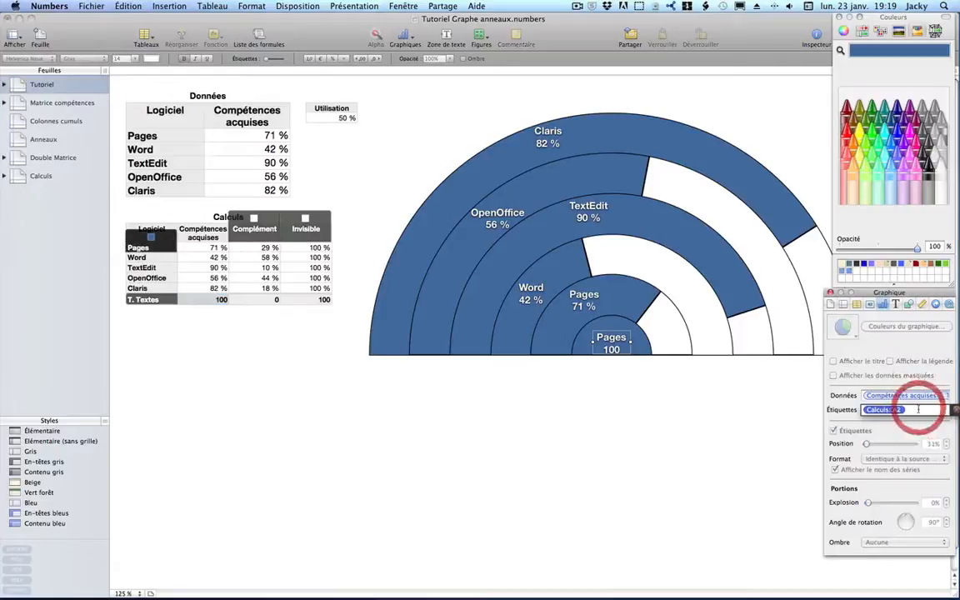
{"action": "left_click", "coordinate": [151, 301]}
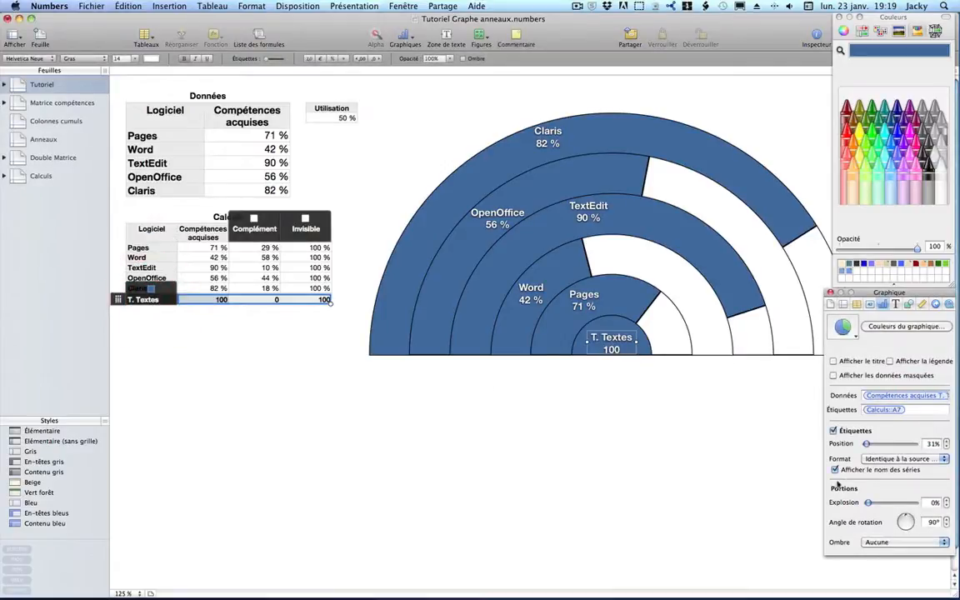
{"action": "left_click", "coordinate": [834, 431]}
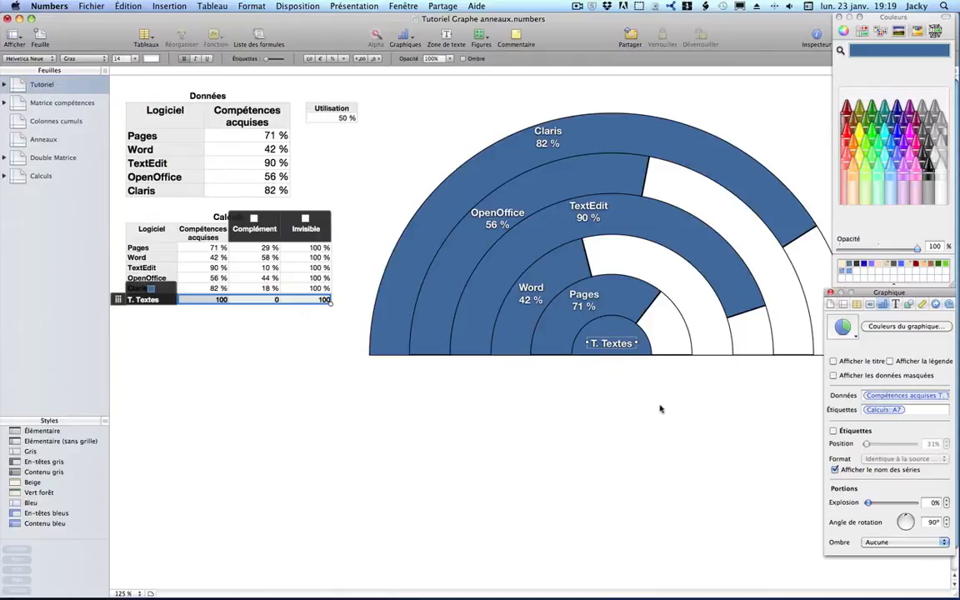
Format the central T. Textes label at 18 pt in dark blue
{"action": "left_click", "coordinate": [132, 59]}
{"action": "left_click", "coordinate": [127, 106]}
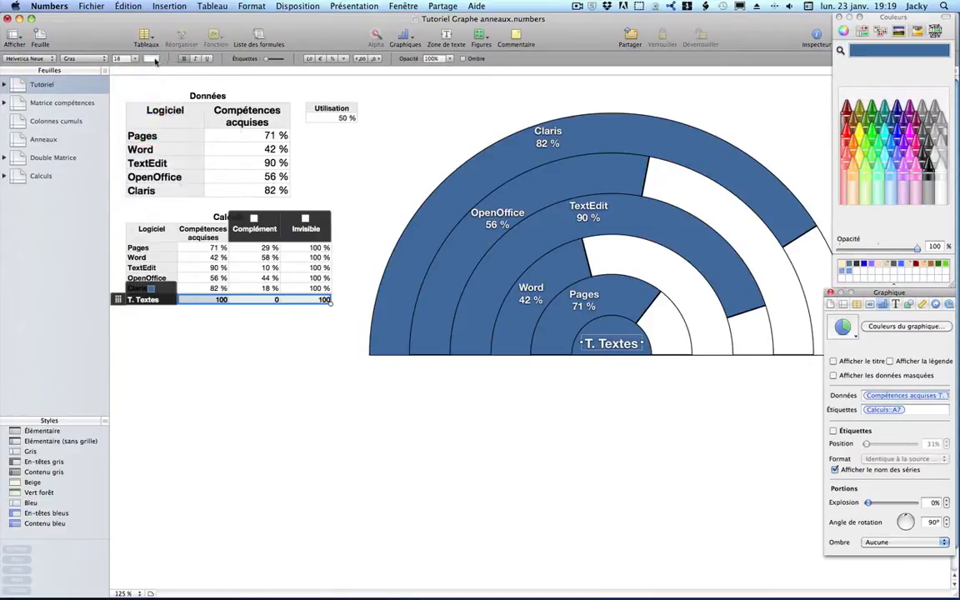
{"action": "left_click", "coordinate": [151, 60]}
{"action": "left_click", "coordinate": [159, 85]}
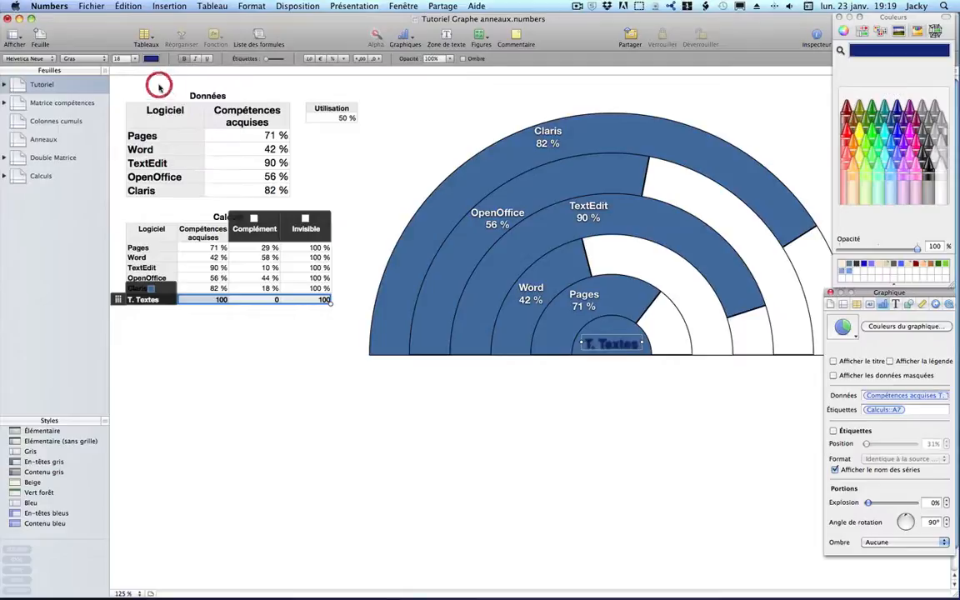
Fill the central T. Textes half-disc with the white Neige colour and deselect it
{"action": "left_click", "coordinate": [632, 321]}
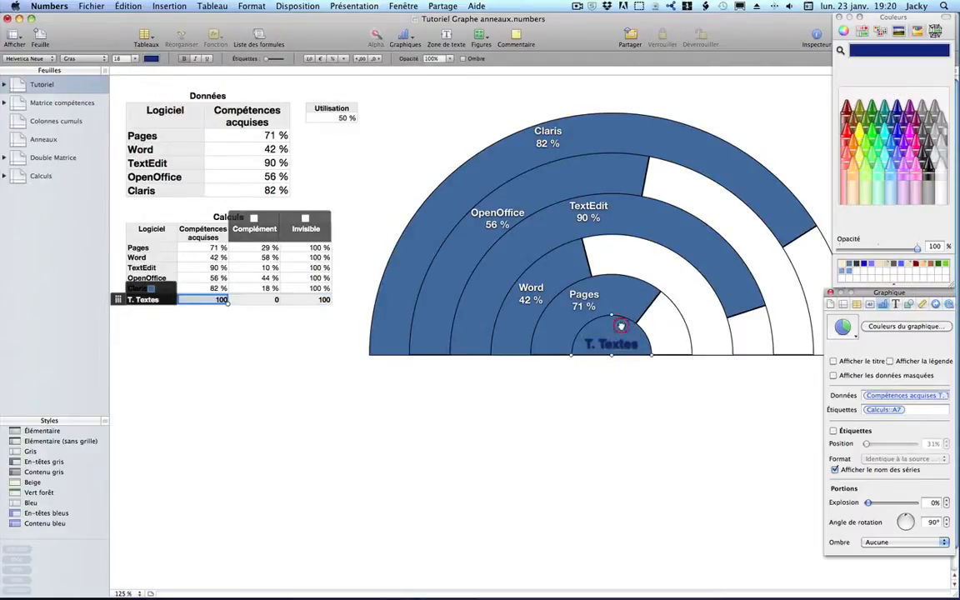
{"action": "left_click", "coordinate": [909, 305]}
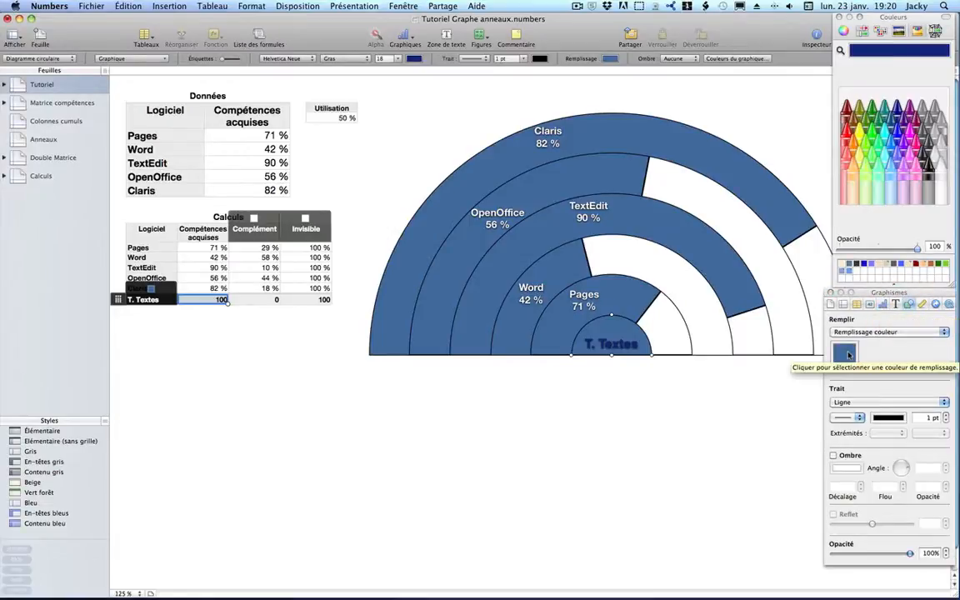
{"action": "left_click", "coordinate": [844, 355]}
{"action": "left_click", "coordinate": [939, 164]}
{"action": "left_click", "coordinate": [402, 473]}
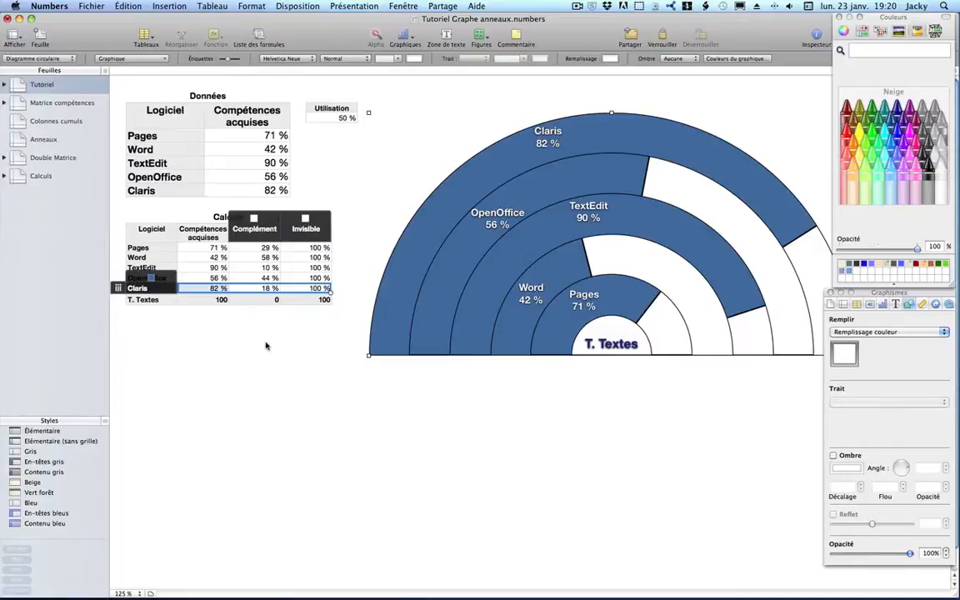
Test the Utilisation value at 25 % and return it to 50 %
{"action": "left_click", "coordinate": [341, 118]}
{"action": "left_click_drag", "start_coordinate": [394, 120], "coordinate": [364, 119]}
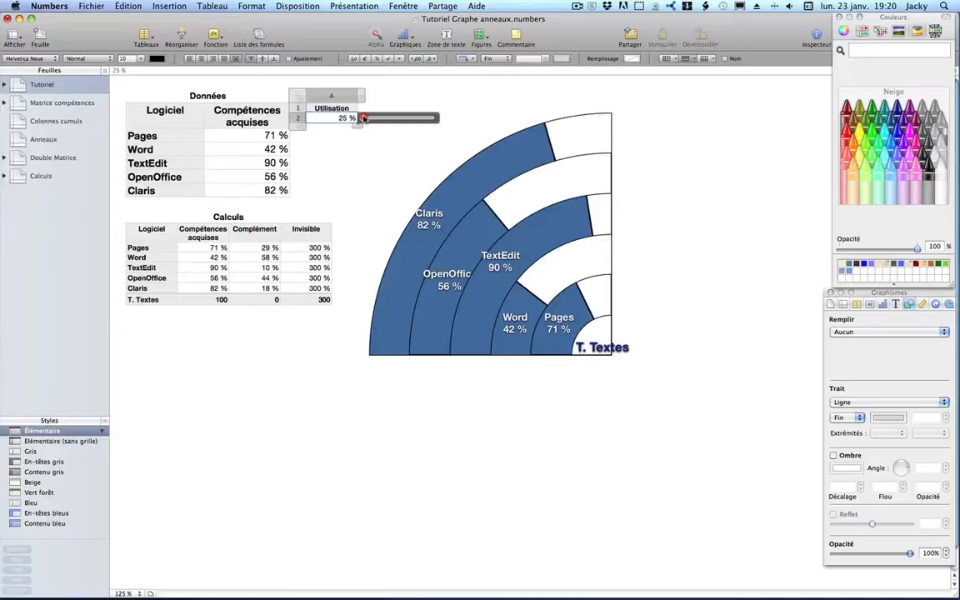
{"action": "left_click_drag", "start_coordinate": [367, 118], "coordinate": [384, 118]}
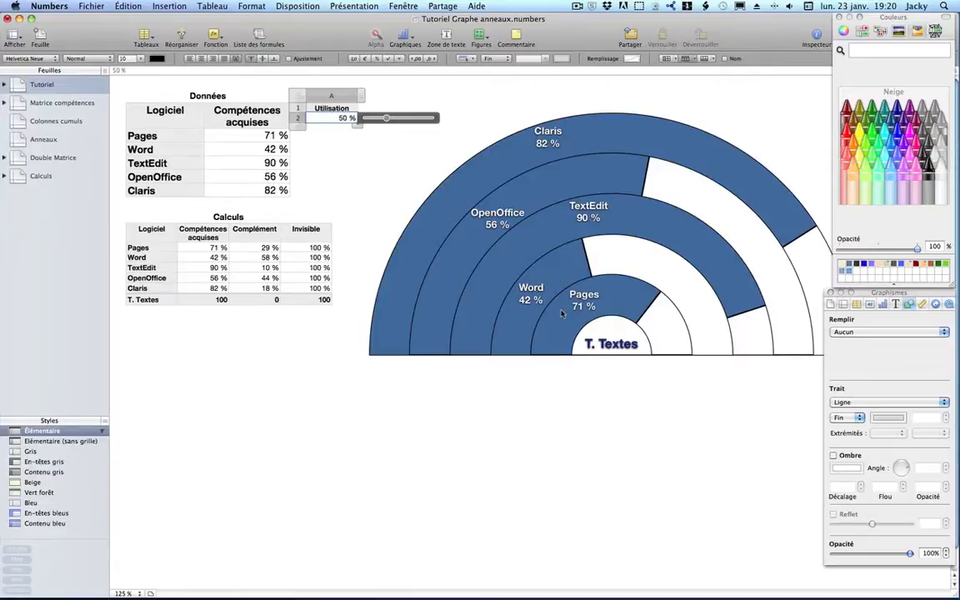
Sort the Calculs table in ascending order by the Compétences acquises column and deselect it
{"action": "left_click", "coordinate": [200, 277]}
{"action": "left_click", "coordinate": [223, 218]}
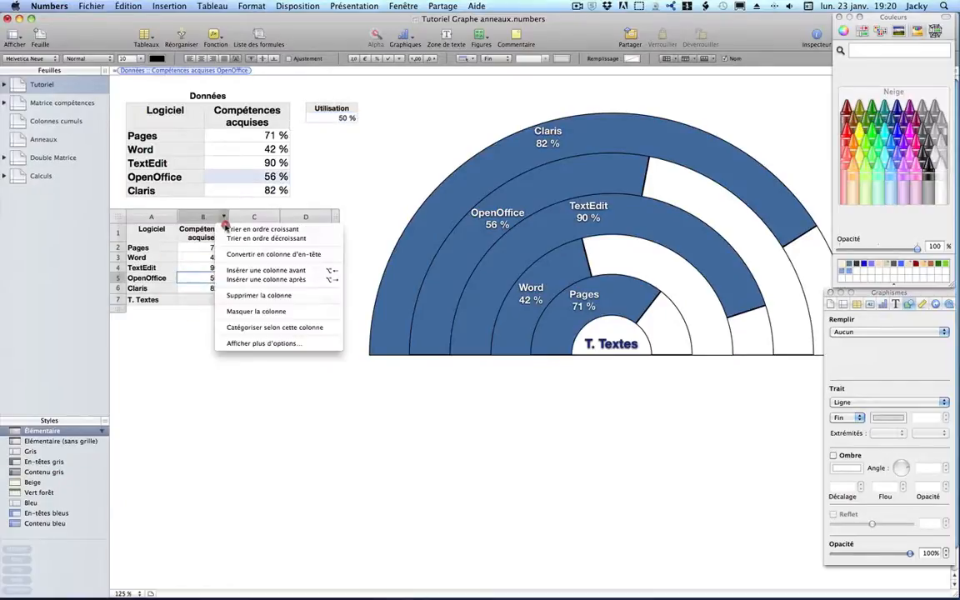
{"action": "left_click", "coordinate": [261, 229]}
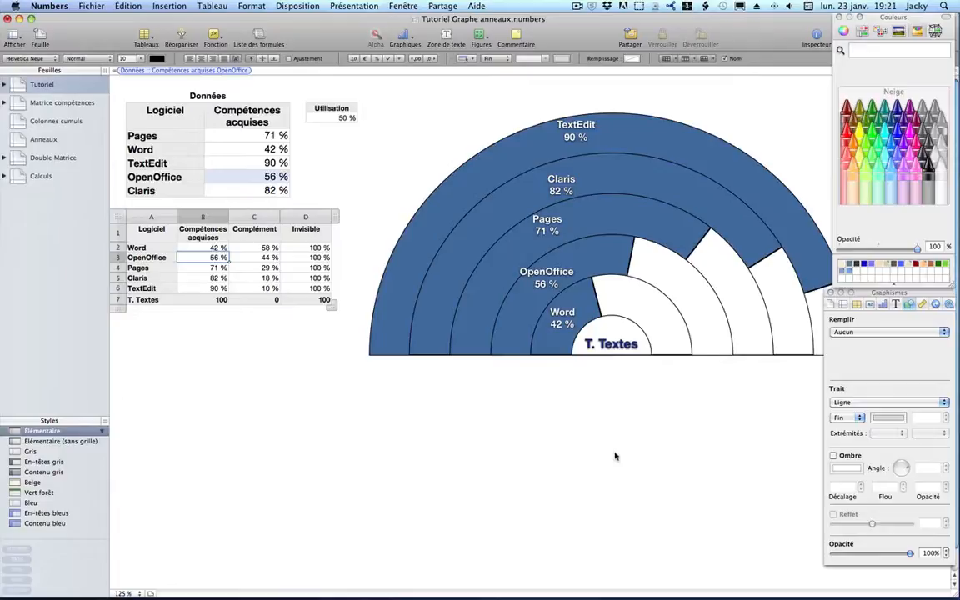
{"action": "left_click", "coordinate": [117, 362]}
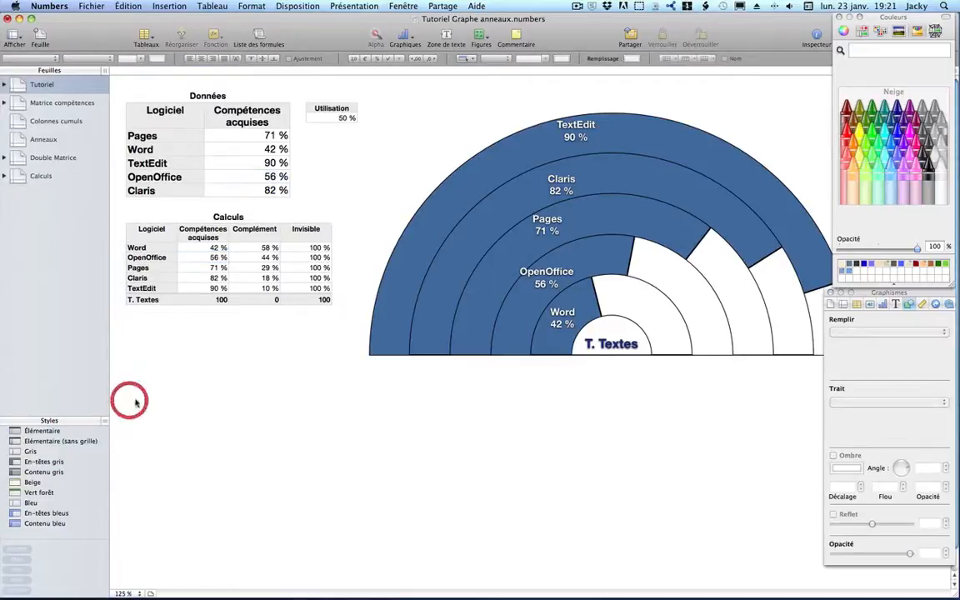
Move the Calculs table from the Tutoriel sheet to the Calculs sheet and return to the Tutoriel sheet
{"action": "left_click", "coordinate": [228, 218]}
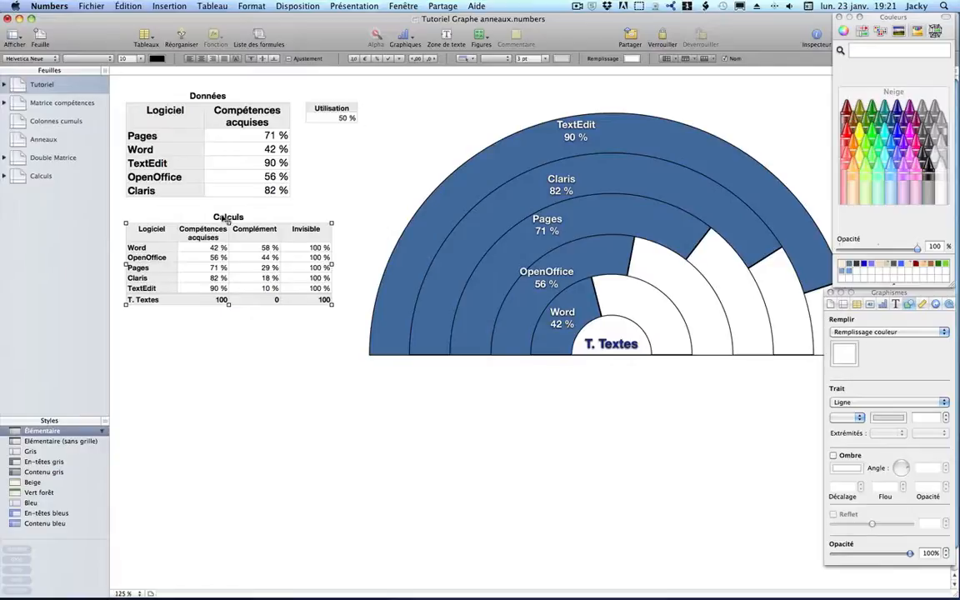
{"action": "left_click", "coordinate": [5, 176]}
{"action": "left_click_drag", "start_coordinate": [234, 218], "coordinate": [142, 220]}
{"action": "left_click", "coordinate": [5, 84]}
{"action": "left_click_drag", "start_coordinate": [23, 121], "coordinate": [29, 287]}
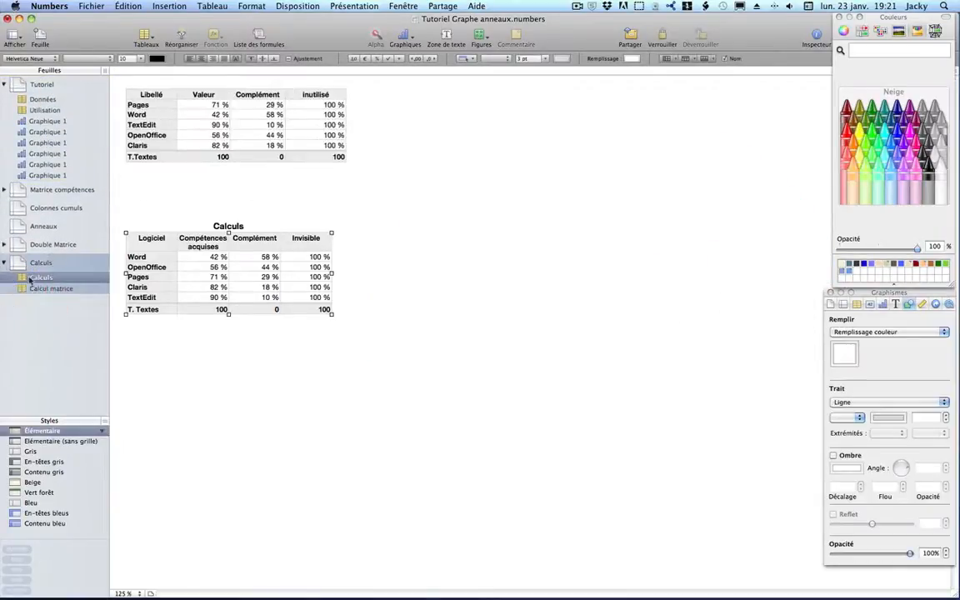
{"action": "left_click", "coordinate": [4, 264]}
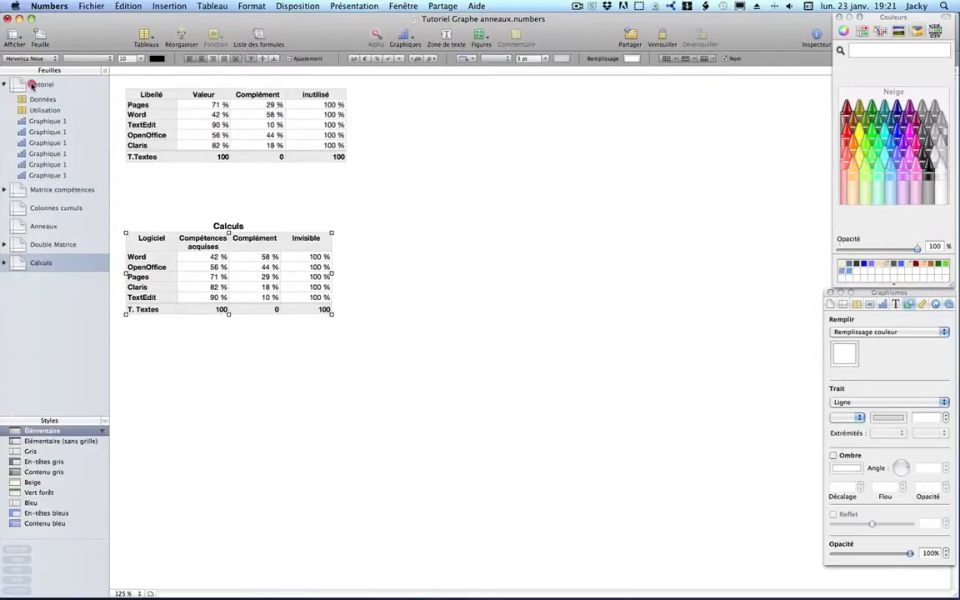
{"action": "left_click", "coordinate": [33, 85]}
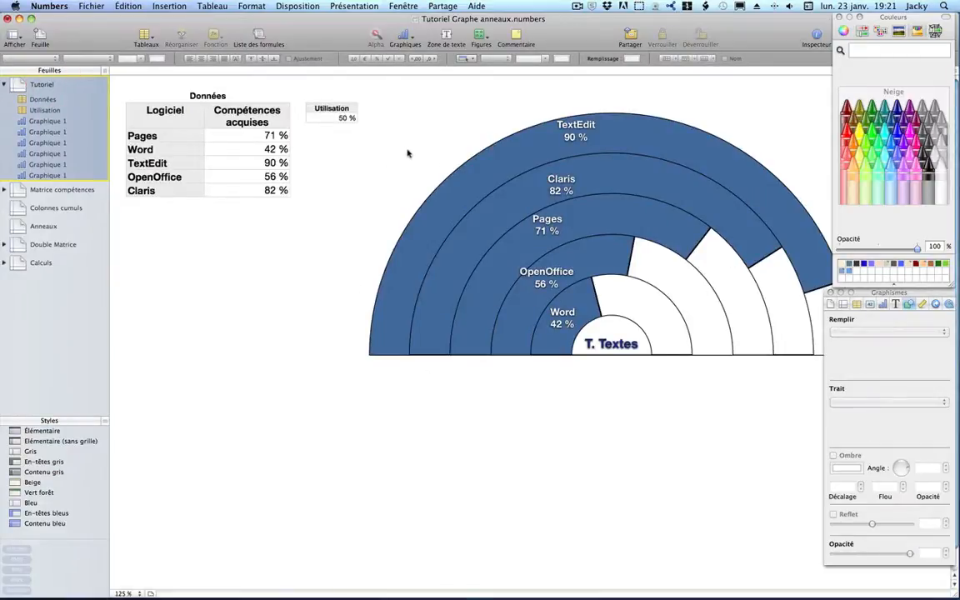
Group all six stacked half-disc charts on the Tutoriel sheet into one object
{"action": "left_click_drag", "start_coordinate": [401, 143], "coordinate": [604, 394]}
{"action": "key", "text": "super+z"}
{"action": "left_click_drag", "start_coordinate": [287, 388], "coordinate": [753, 151]}
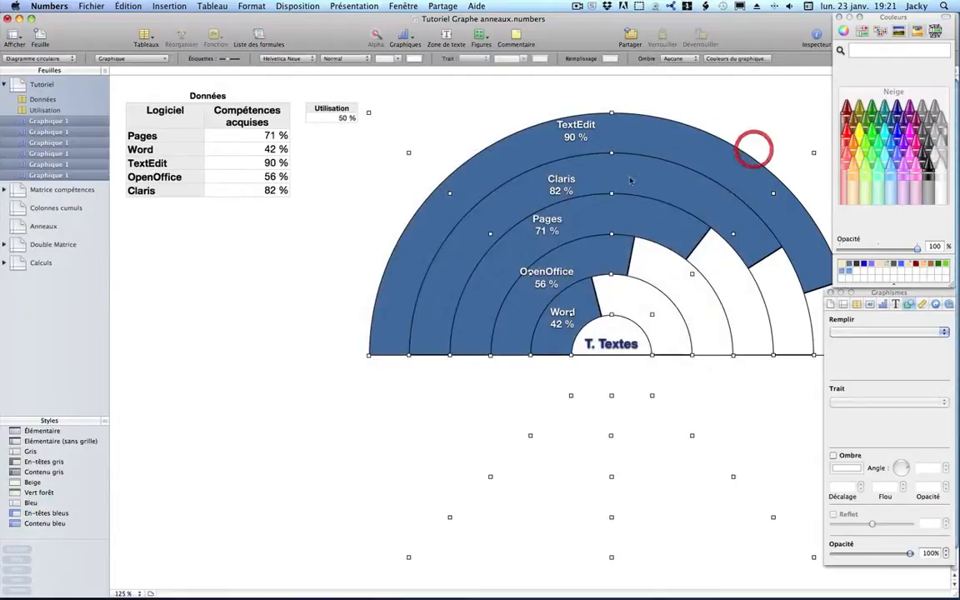
{"action": "left_click", "coordinate": [294, 5]}
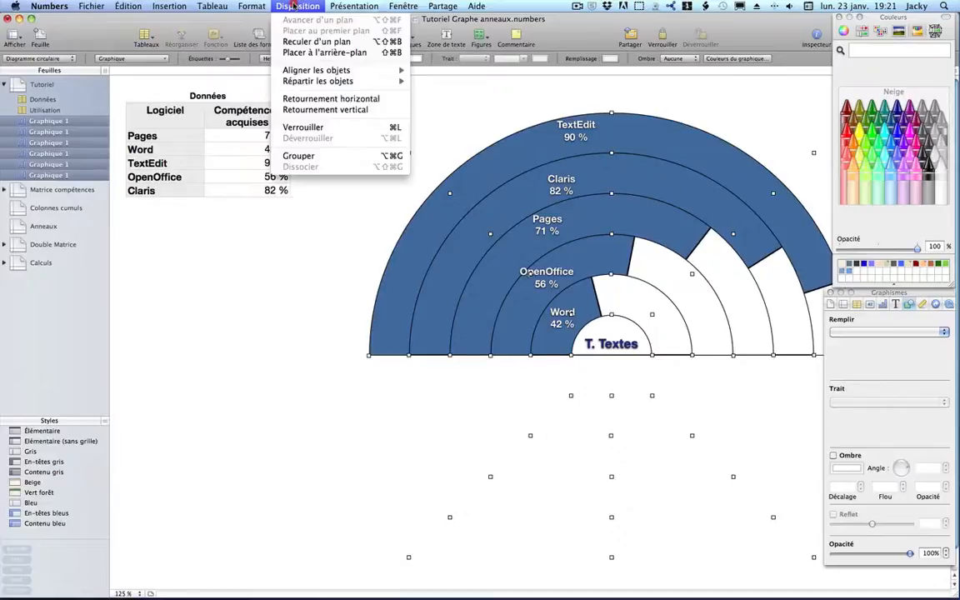
{"action": "left_click", "coordinate": [303, 155]}
{"action": "left_click", "coordinate": [305, 161]}
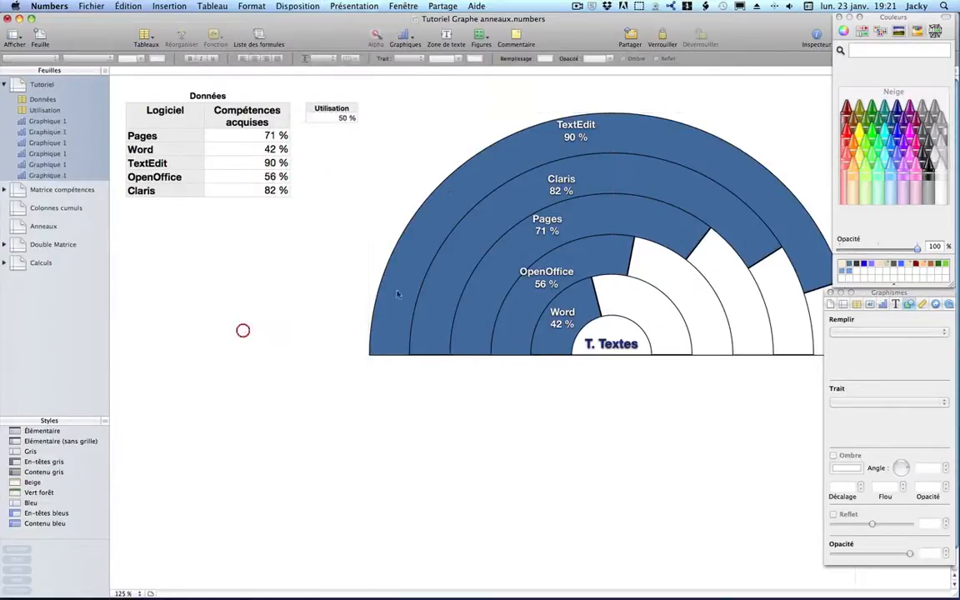
Move the grouped half-ring chart just below the Données table so the whole chart fits in view
{"action": "left_click_drag", "start_coordinate": [608, 117], "coordinate": [505, 215]}
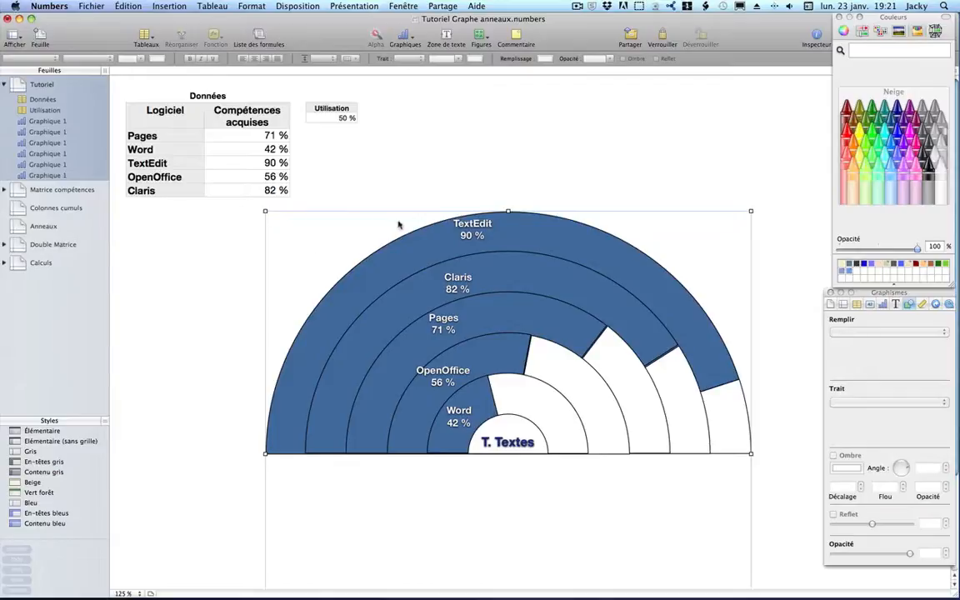
{"action": "left_click_drag", "start_coordinate": [425, 258], "coordinate": [463, 276]}
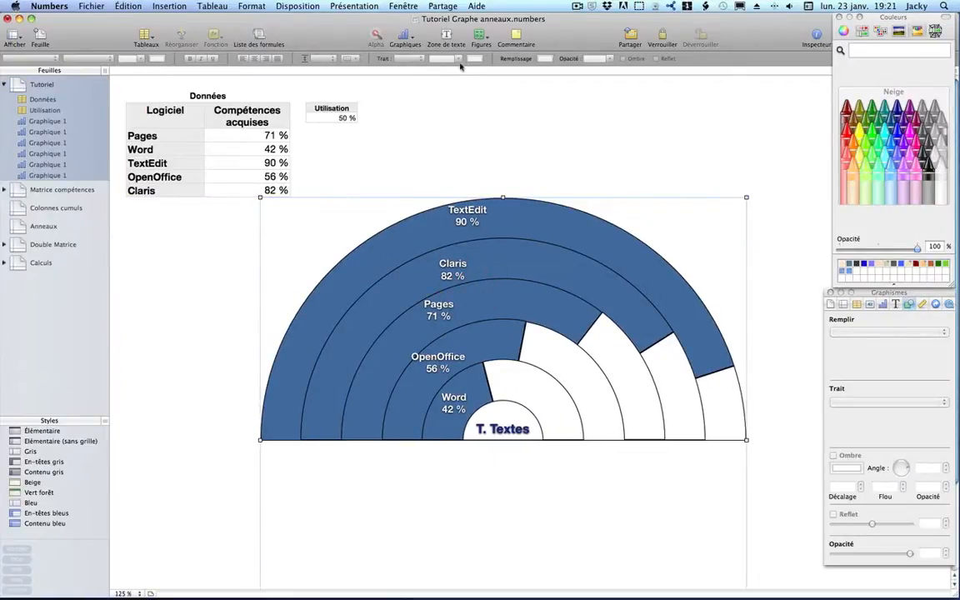
Try the Utilisation value on the grouped chart and leave it at 50 %
{"action": "left_click", "coordinate": [437, 104]}
{"action": "left_click", "coordinate": [340, 118]}
{"action": "mouse_move", "coordinate": [386, 117]}
{"action": "left_mouse_down"}
{"action": "mouse_move", "coordinate": [441, 119]}
{"action": "mouse_move", "coordinate": [335, 118]}
{"action": "mouse_move", "coordinate": [390, 120]}
{"action": "left_mouse_up"}
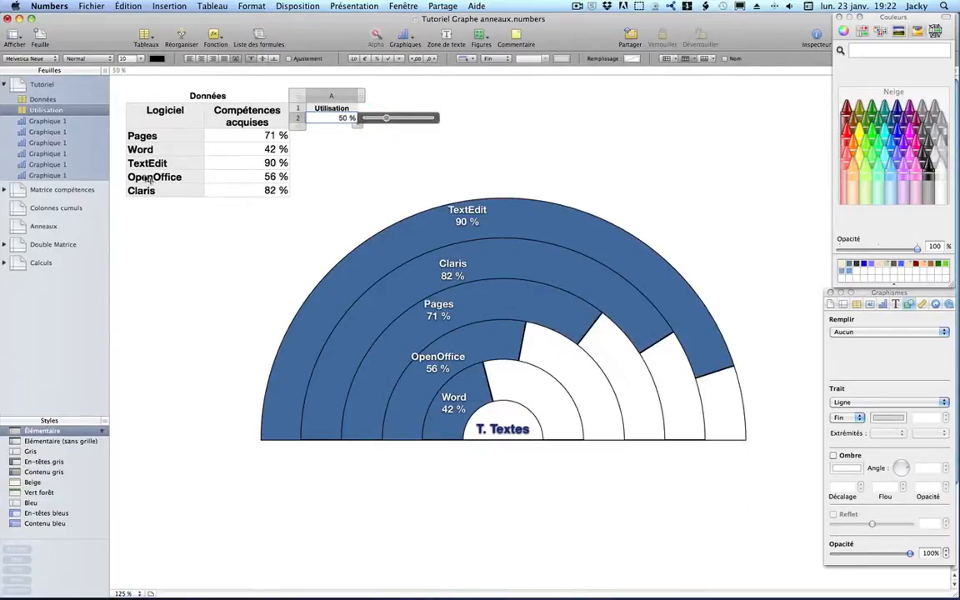
Change the acquired skills in the Données table to 44 % for Word and 75 % for Pages
{"action": "left_click", "coordinate": [229, 150]}
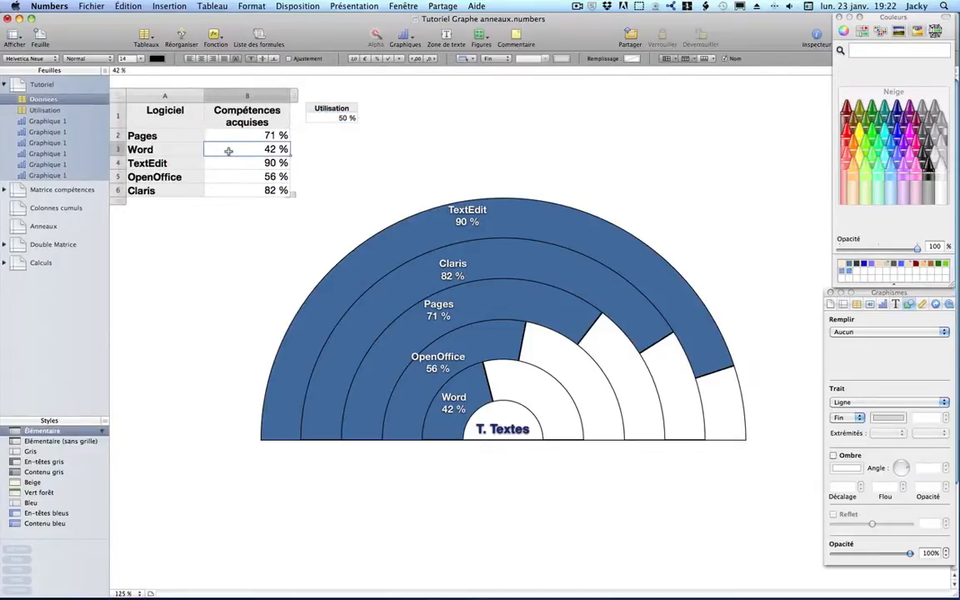
{"action": "key", "text": "shift"}
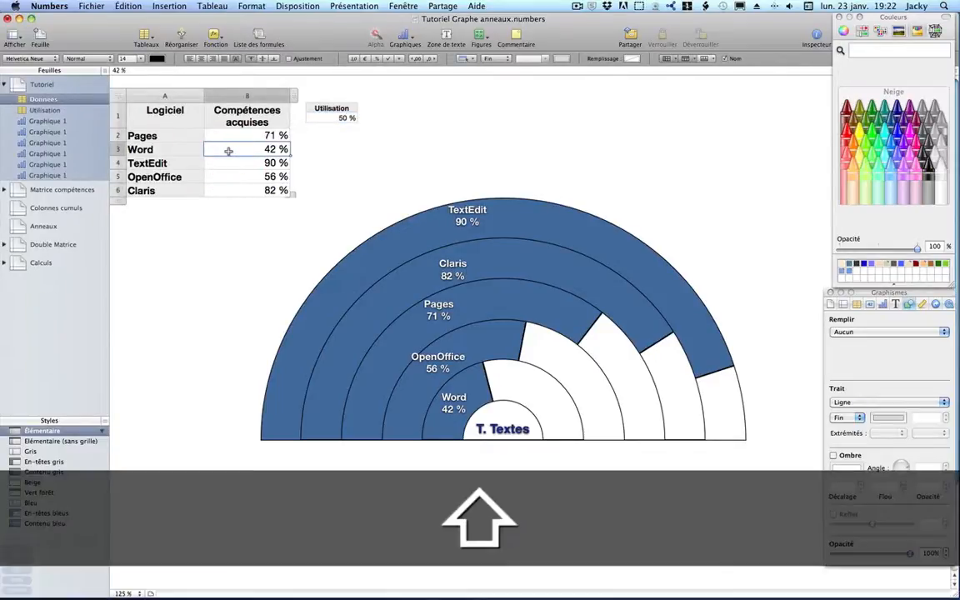
{"action": "type", "text": "44"}
{"action": "key", "text": "Return"}
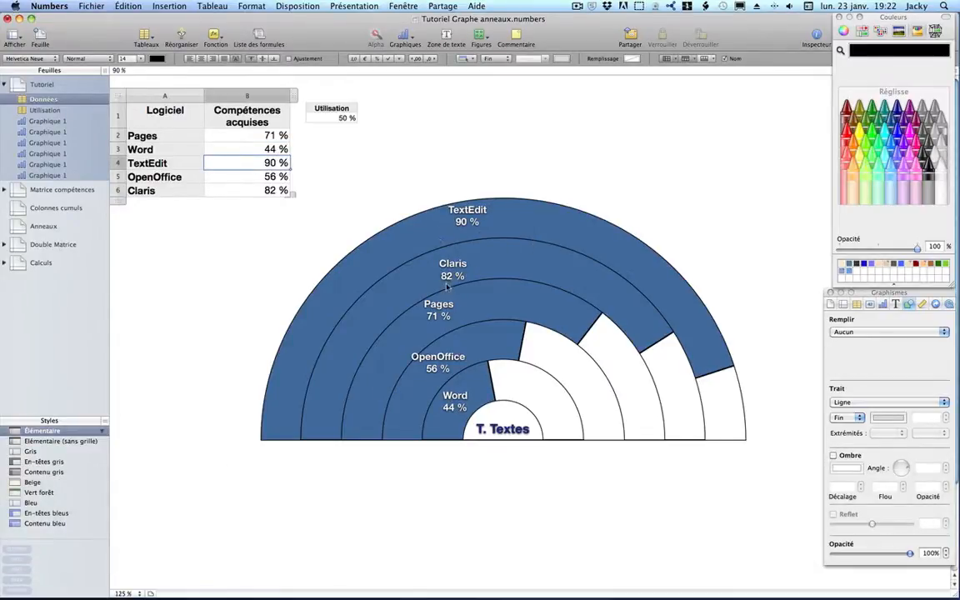
{"action": "left_click", "coordinate": [259, 135]}
{"action": "key", "text": "shift"}
{"action": "type", "text": "75%"}
{"action": "key", "text": "Return"}
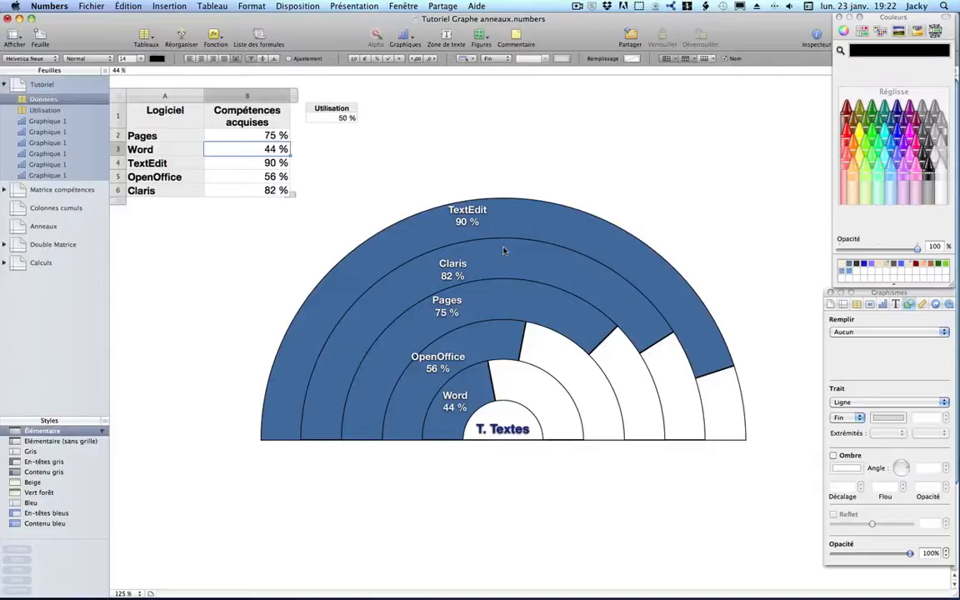
Rename Word as Word 2011 and OpenOffice as LibrOffice in the Logiciel column of Données
{"action": "left_click", "coordinate": [168, 150]}
{"action": "left_click", "coordinate": [167, 149]}
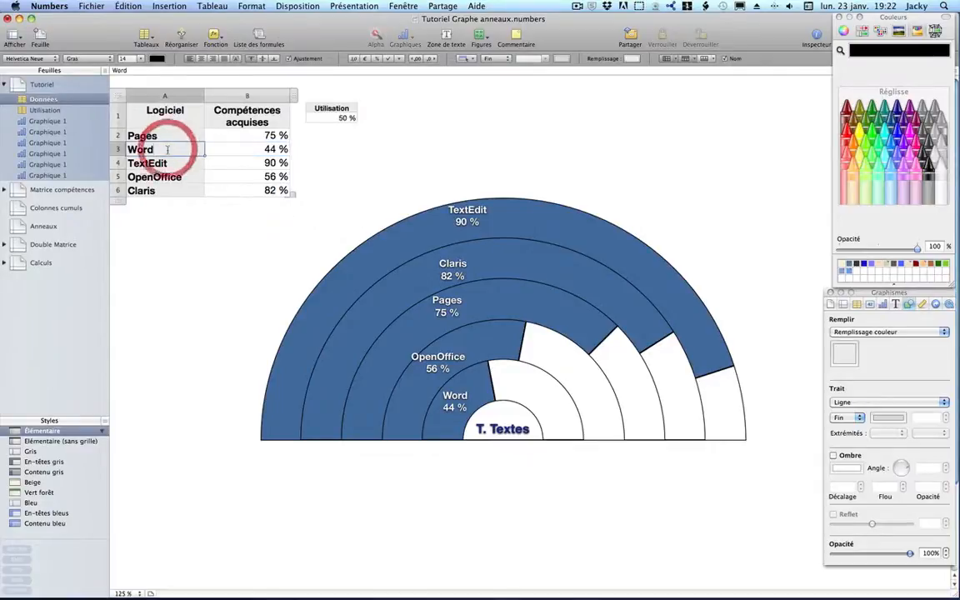
{"action": "type", "text": "2011"}
{"action": "key", "text": "Return"}
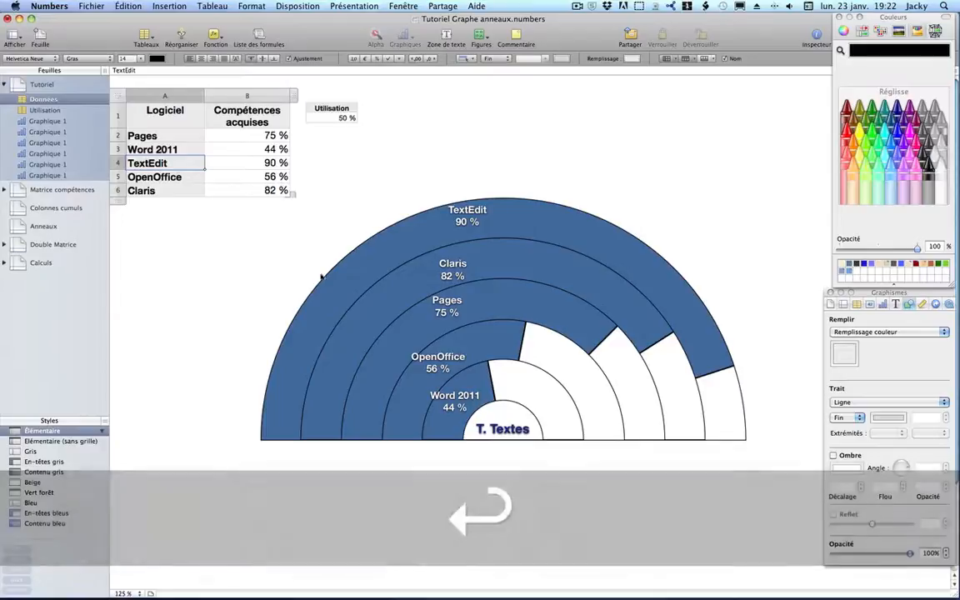
{"action": "left_click", "coordinate": [158, 182]}
{"action": "double_click", "coordinate": [157, 180]}
{"action": "left_click", "coordinate": [153, 177]}
{"action": "left_click_drag", "start_coordinate": [153, 177], "coordinate": [121, 174]}
{"action": "type", "text": "Libr"}
{"action": "key", "text": "Return"}
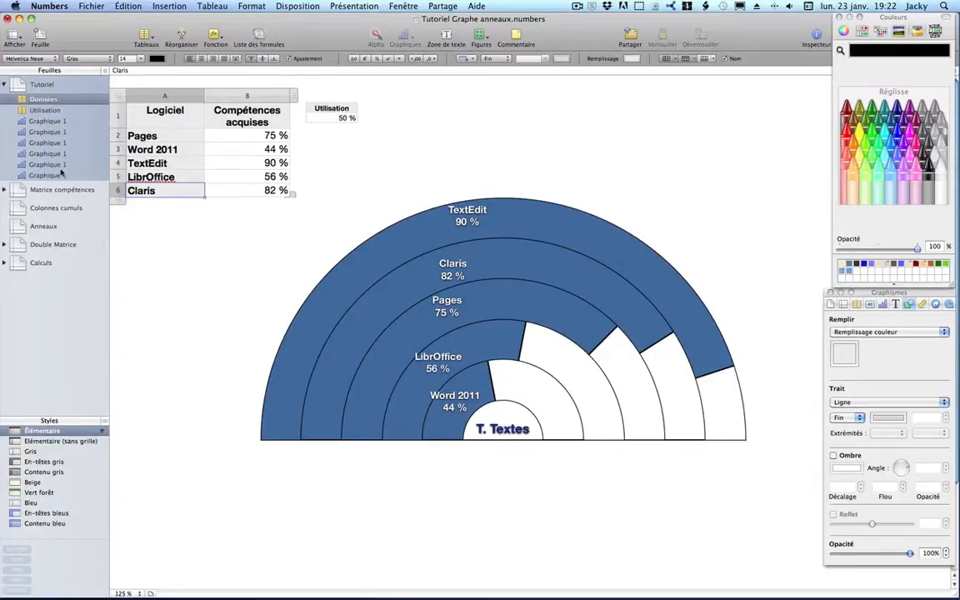
Rename the first chart in the Tutoriel sheet's object list as Graphique Exter
{"action": "left_click", "coordinate": [55, 122]}
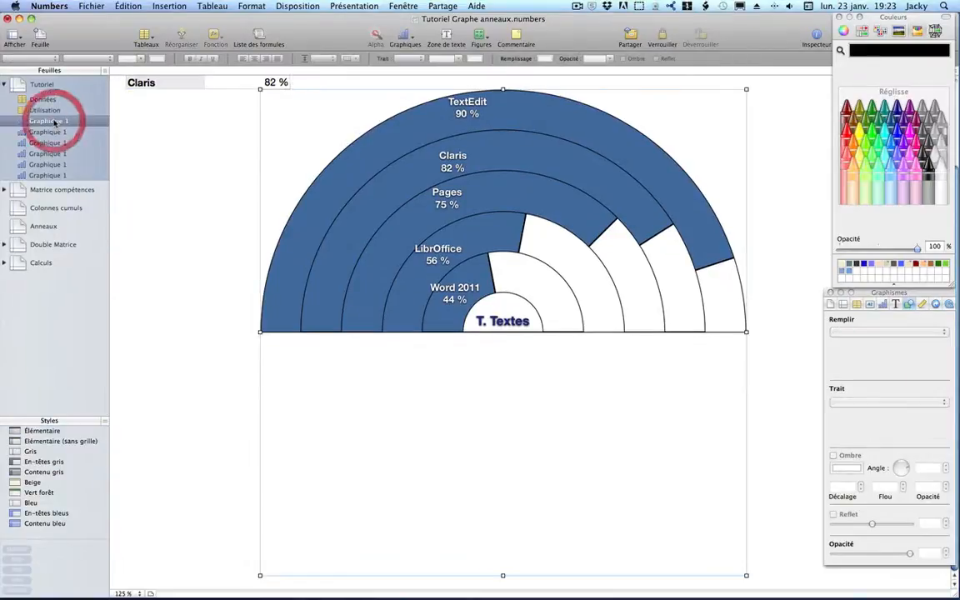
{"action": "left_click", "coordinate": [54, 122]}
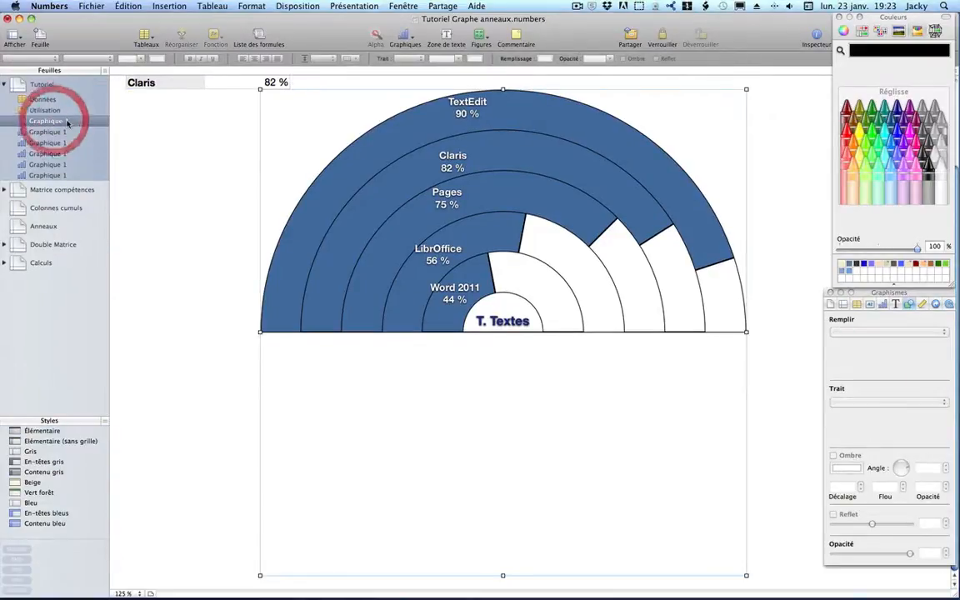
{"action": "left_click", "coordinate": [65, 122]}
{"action": "type", "text": "Exter"}
{"action": "key", "text": "Return"}
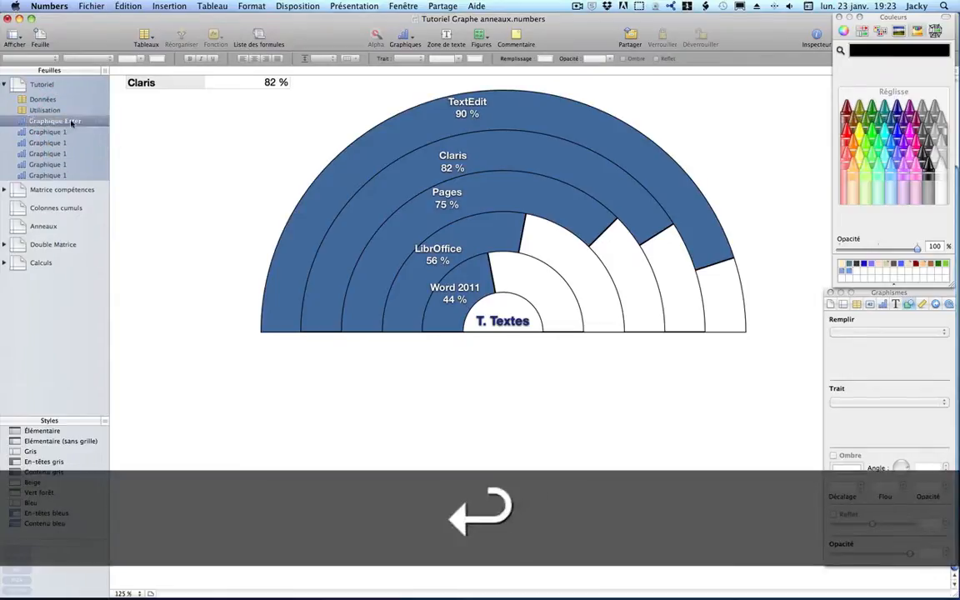
Rename the last chart in the Tutoriel sheet's object list as Graphique Centre
{"action": "left_click", "coordinate": [61, 176]}
{"action": "left_click", "coordinate": [63, 176]}
{"action": "left_click", "coordinate": [70, 177]}
{"action": "left_click", "coordinate": [70, 177]}
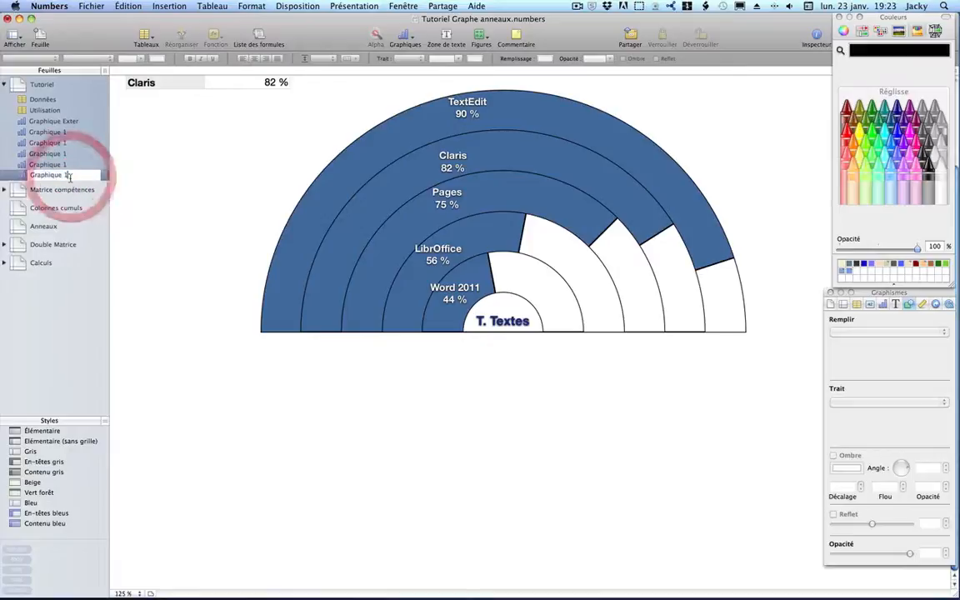
{"action": "key", "text": "BackSpace"}
{"action": "type", "text": "Centre"}
{"action": "key", "text": "Return"}
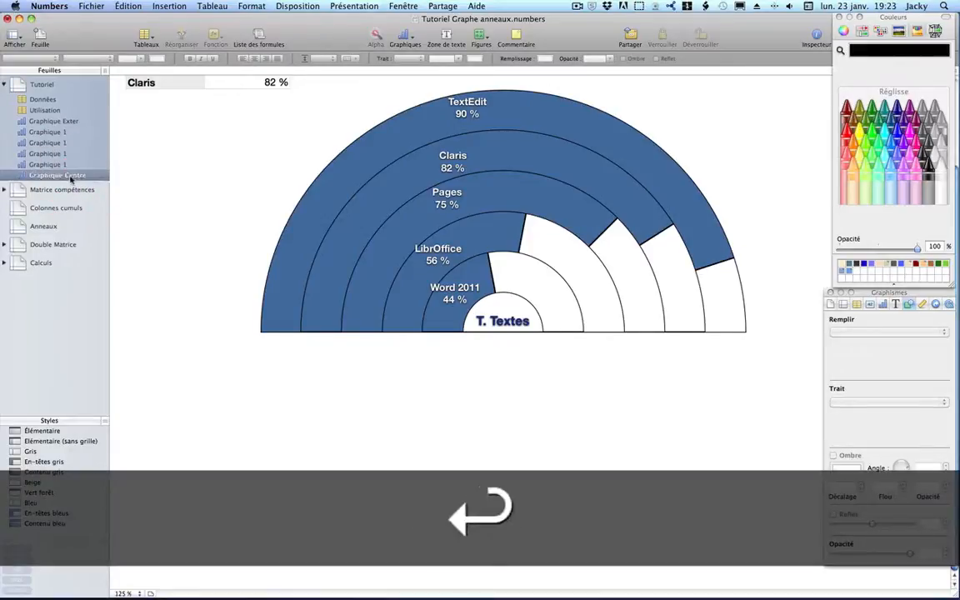
Rename the two charts directly above Graphique Centre as Graphique Ligne1 and Graphique Ligne2, working upwards
{"action": "left_click", "coordinate": [65, 163]}
{"action": "left_click", "coordinate": [64, 163]}
{"action": "type", "text": "I"}
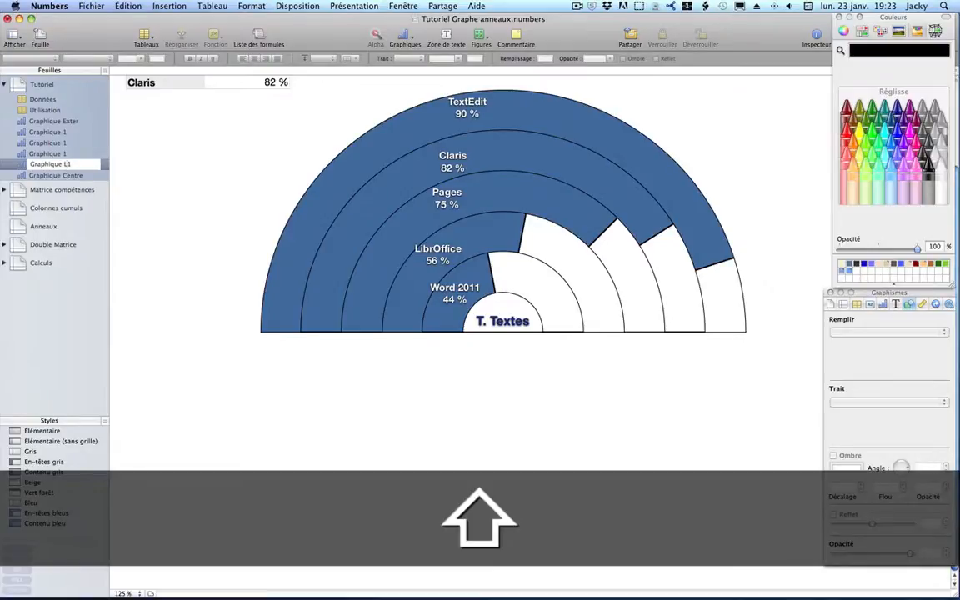
{"action": "left_click", "coordinate": [63, 153]}
{"action": "left_click", "coordinate": [67, 154]}
{"action": "left_click", "coordinate": [65, 153]}
{"action": "type", "text": "L"}
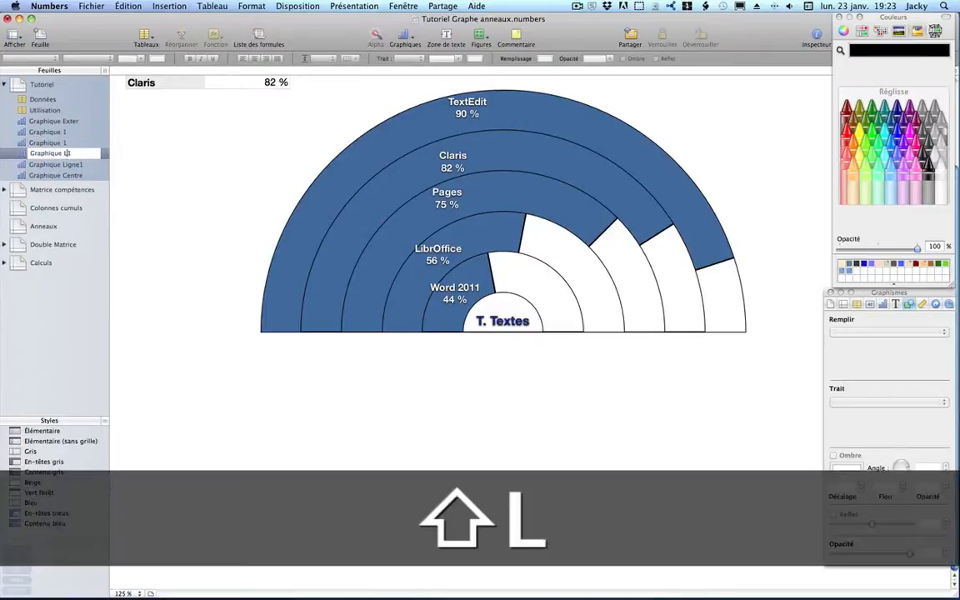
{"action": "type", "text": "igne2"}
{"action": "key", "text": "Right"}
Rename the two remaining Graphique 1 charts as Graphique Ligne3 and Graphique Ligne4, working upwards and reusing the copied word Ligne
{"action": "double_click", "coordinate": [73, 152]}
{"action": "key", "text": "super+c"}
{"action": "double_click", "coordinate": [68, 144]}
{"action": "left_click", "coordinate": [69, 144]}
{"action": "key", "text": "BackSpace"}
{"action": "key", "text": "super+v"}
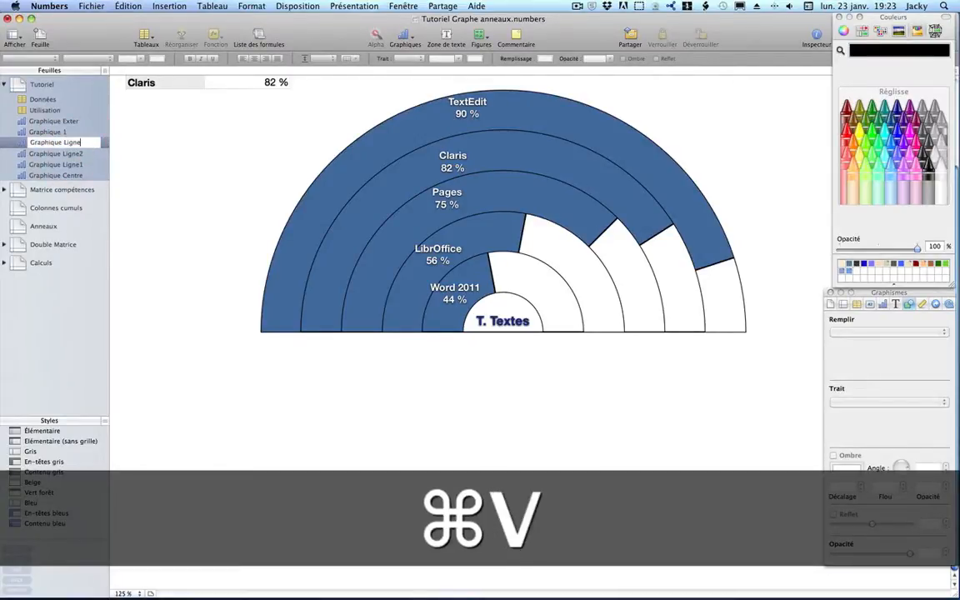
{"action": "double_click", "coordinate": [68, 132]}
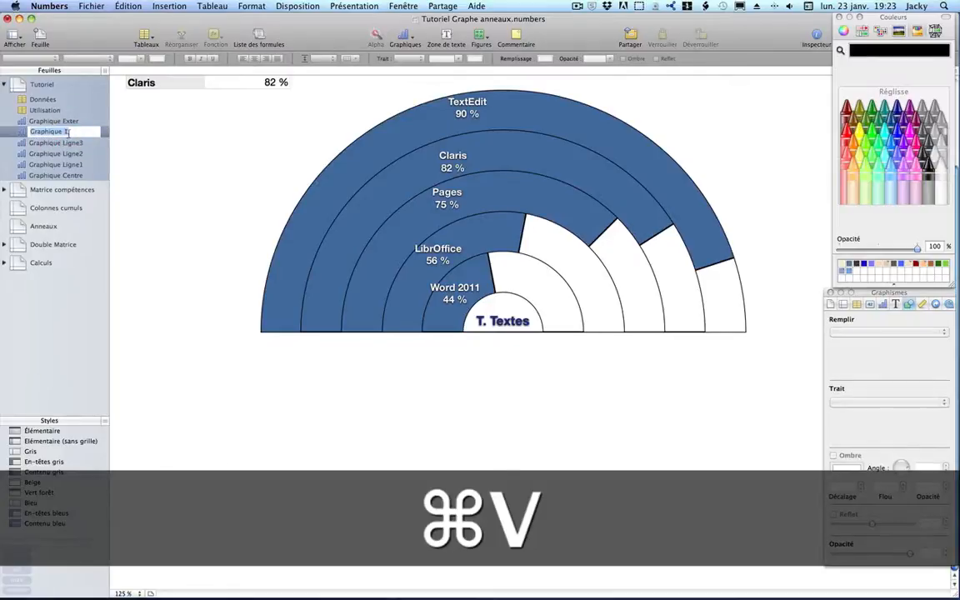
{"action": "left_click", "coordinate": [67, 133]}
{"action": "key", "text": "BackSpace"}
{"action": "key", "text": "super+v"}
{"action": "left_click", "coordinate": [128, 140]}
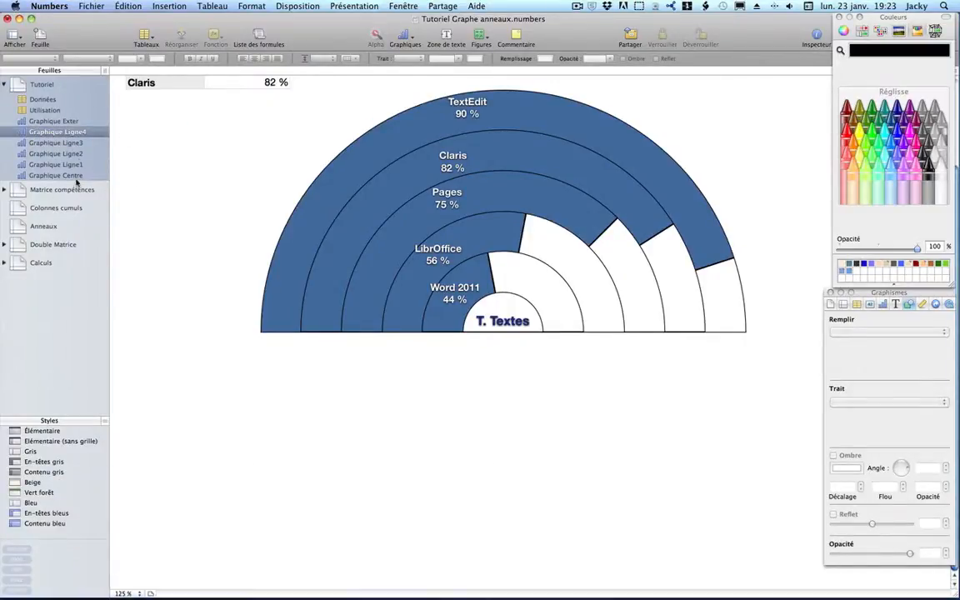
Collapse the Tutoriel sheet's object list so only the sheet name remains
{"action": "left_click", "coordinate": [4, 85]}
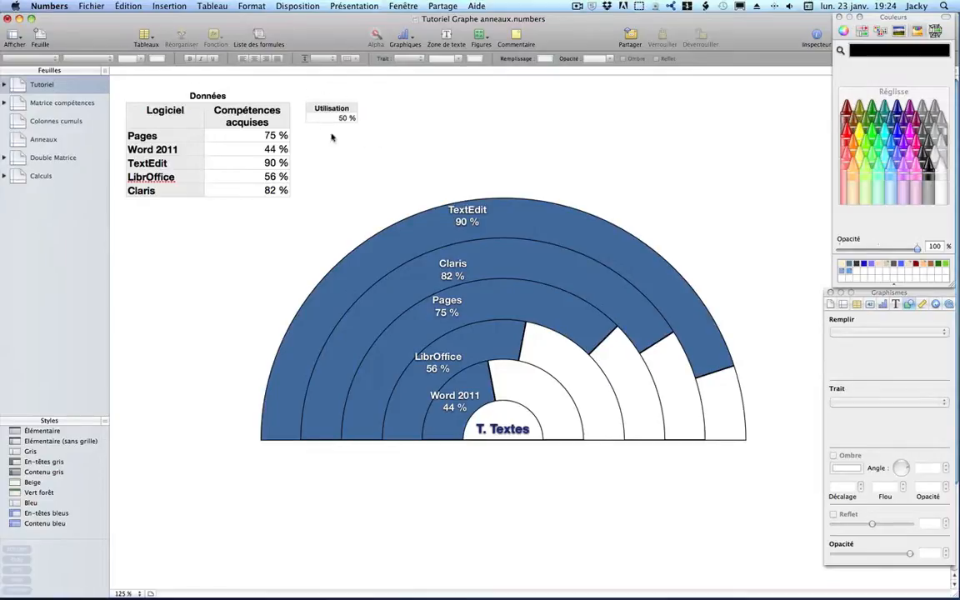
{"action": "left_click_drag", "start_coordinate": [298, 96], "coordinate": [394, 133]}
{"action": "left_click", "coordinate": [377, 172]}
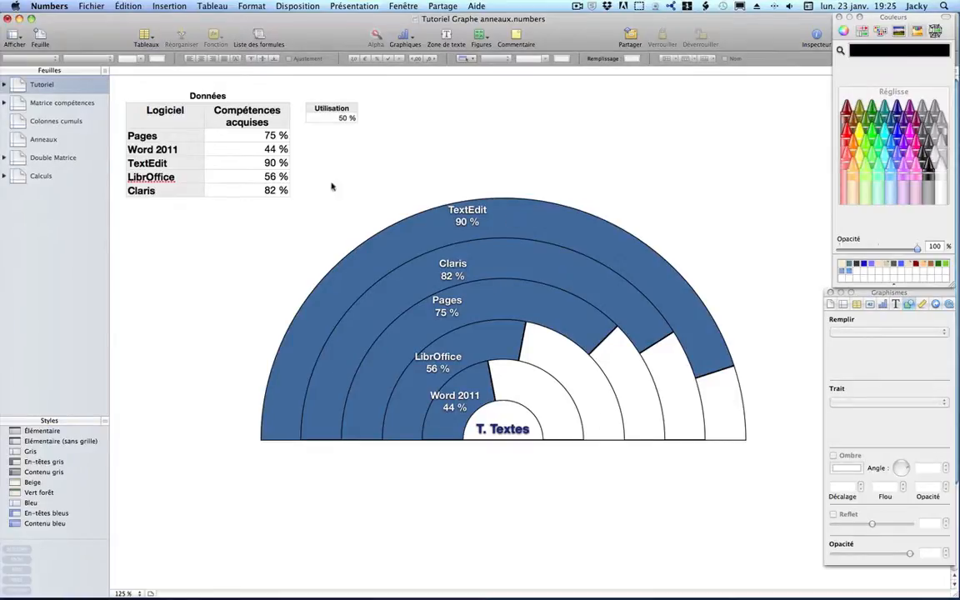
Examine the Double Matrice sheet's Traitements textes and Tableurs tables and the outer ring chart's settings and source data
{"action": "left_click", "coordinate": [53, 158]}
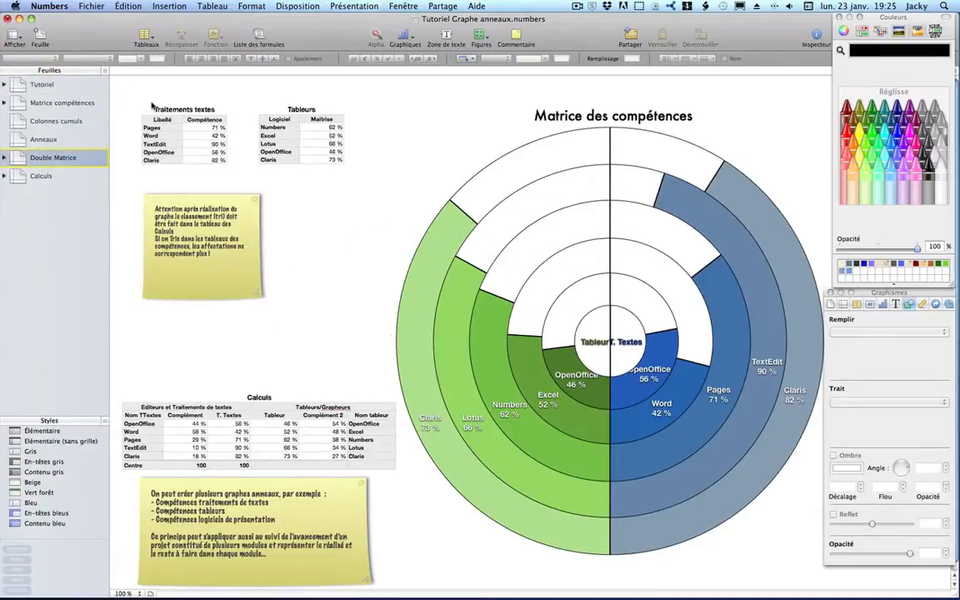
{"action": "left_click", "coordinate": [164, 104]}
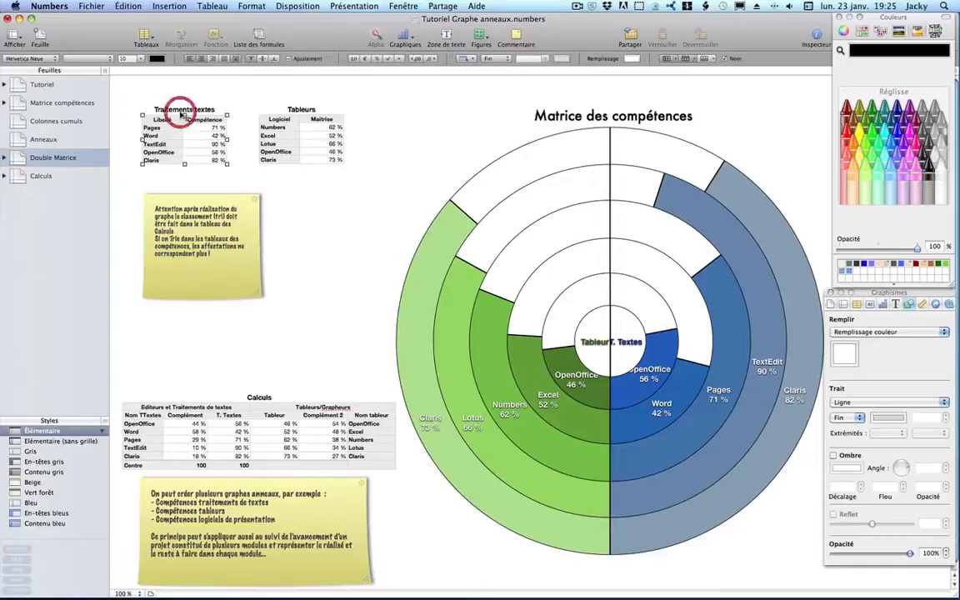
{"action": "left_click", "coordinate": [301, 111]}
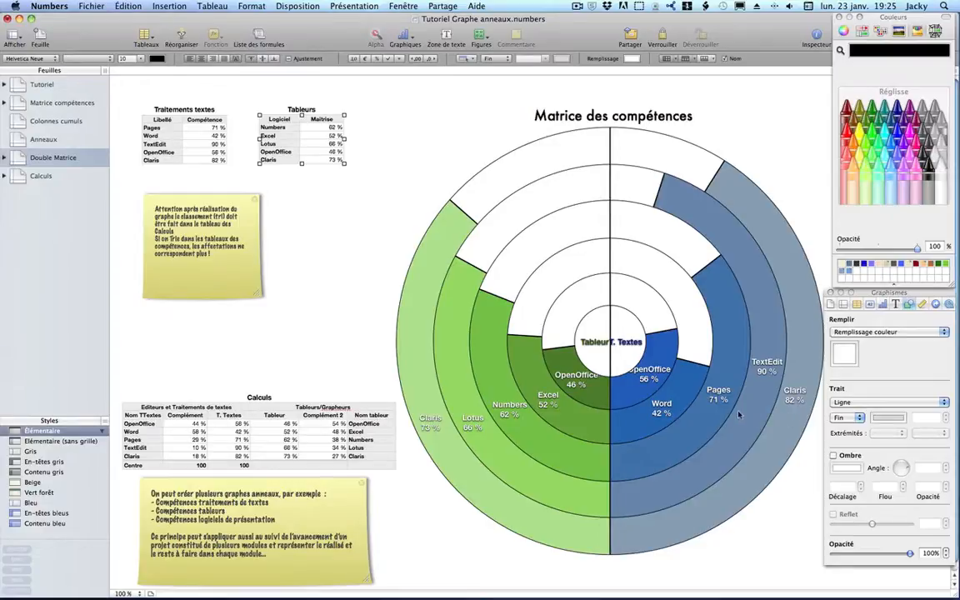
{"action": "left_click", "coordinate": [593, 152]}
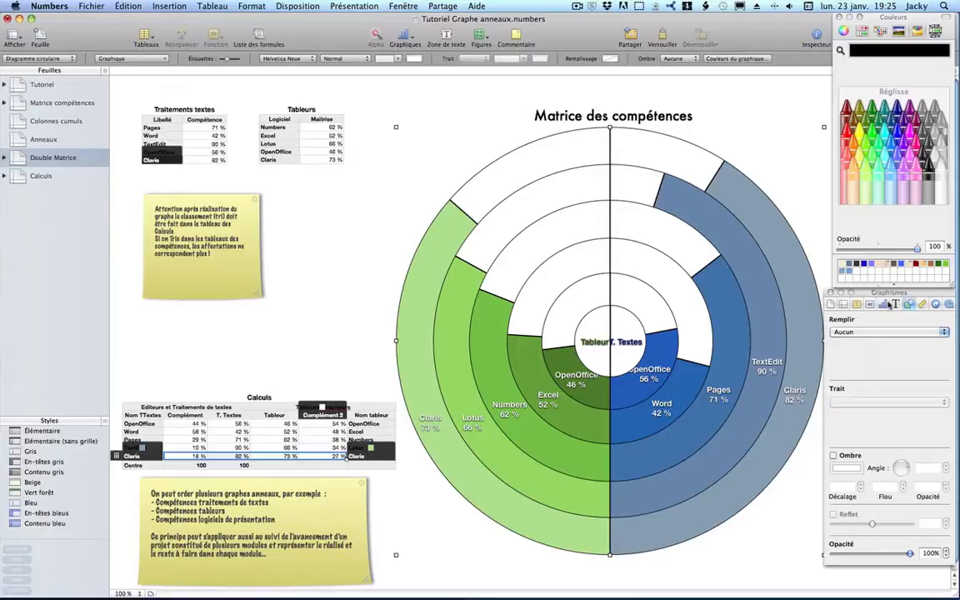
{"action": "left_click", "coordinate": [881, 305]}
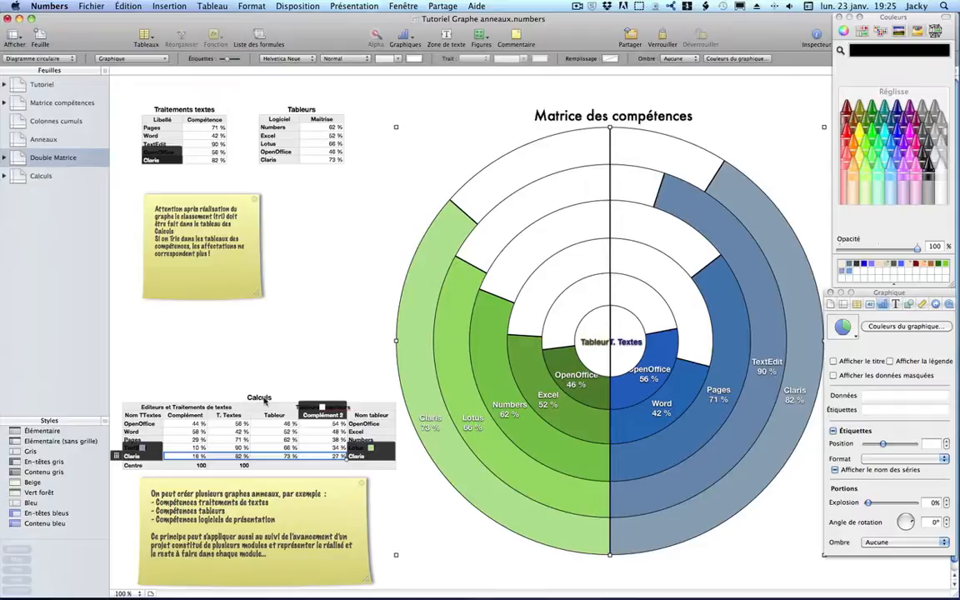
{"action": "left_click", "coordinate": [257, 315]}
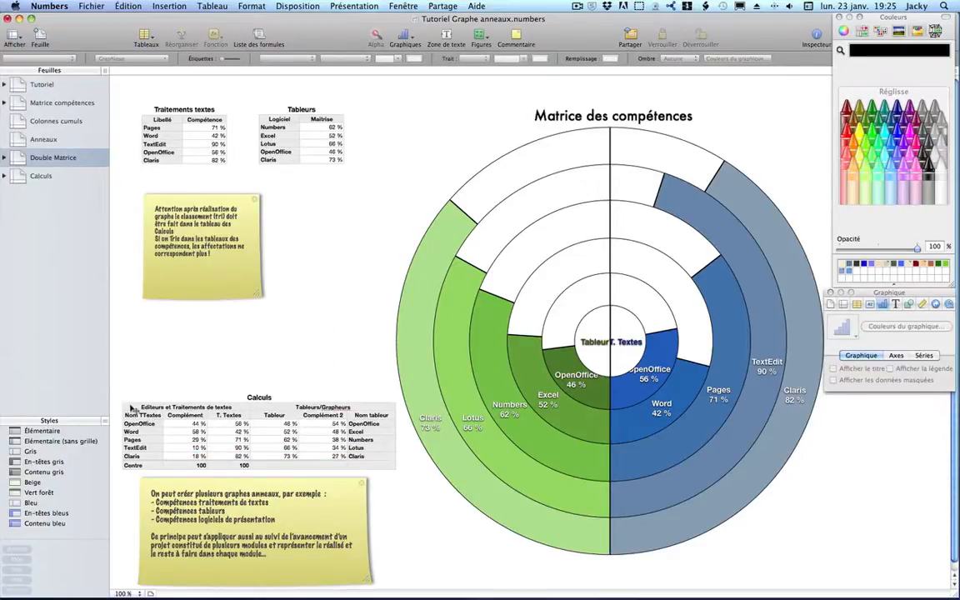
Examine the Calculs table on Double Matrice, comparing its text-editor and spreadsheet column blocks, name columns and Complément column
{"action": "left_click", "coordinate": [168, 406]}
{"action": "left_click_drag", "start_coordinate": [168, 407], "coordinate": [177, 460]}
{"action": "left_click_drag", "start_coordinate": [371, 455], "coordinate": [270, 407]}
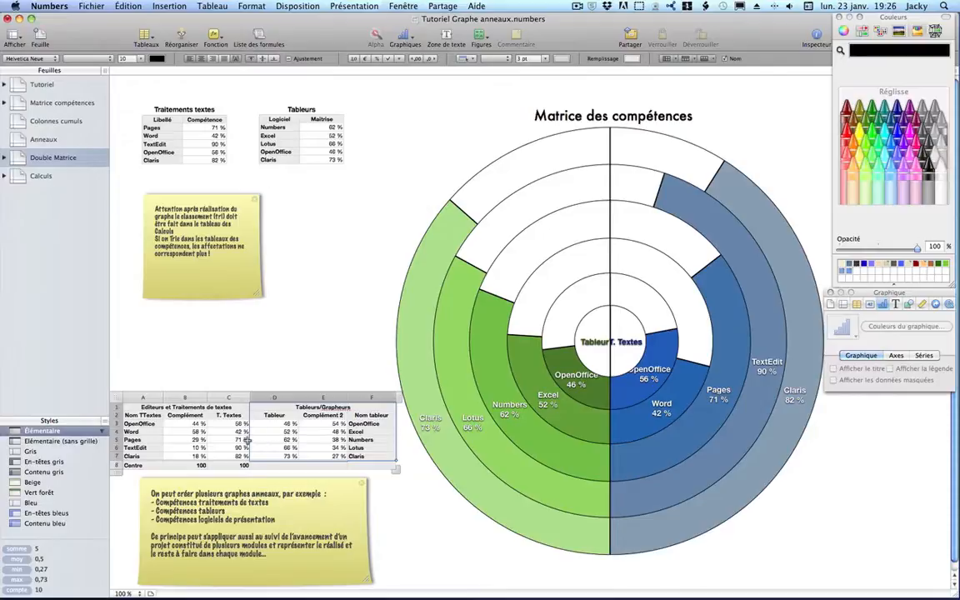
{"action": "left_click", "coordinate": [139, 414]}
{"action": "left_click", "coordinate": [137, 414]}
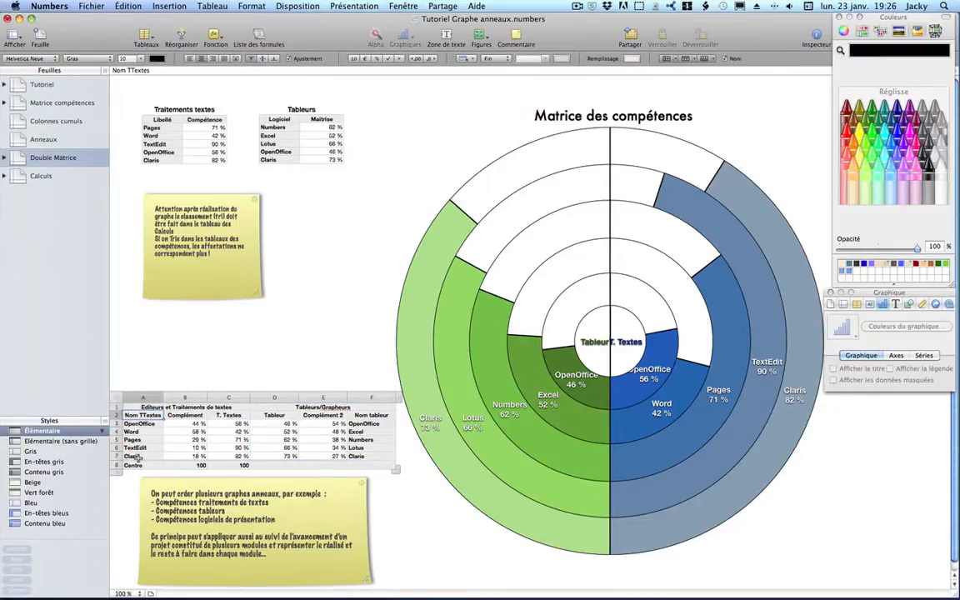
{"action": "left_click", "coordinate": [370, 414]}
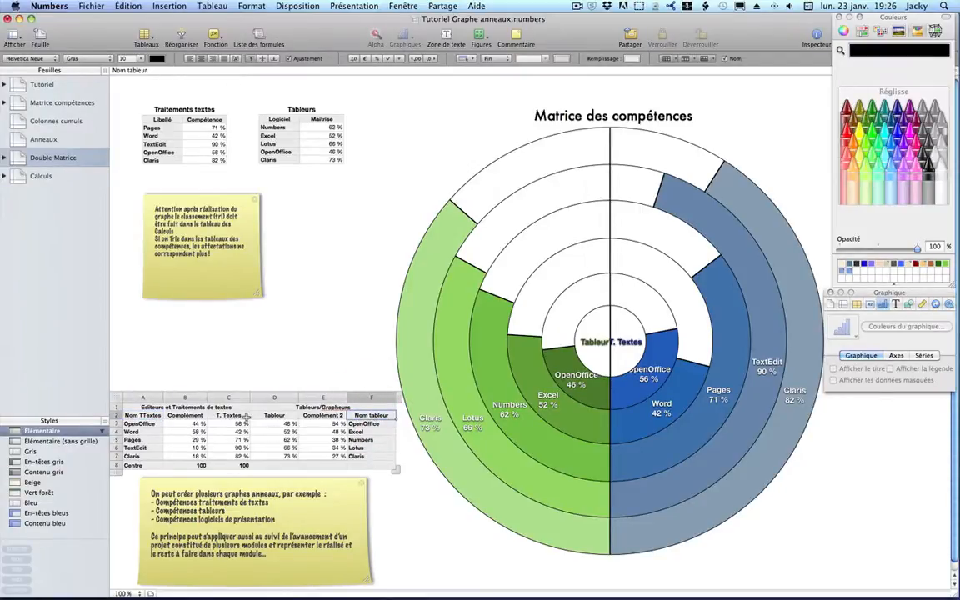
{"action": "left_click", "coordinate": [184, 414]}
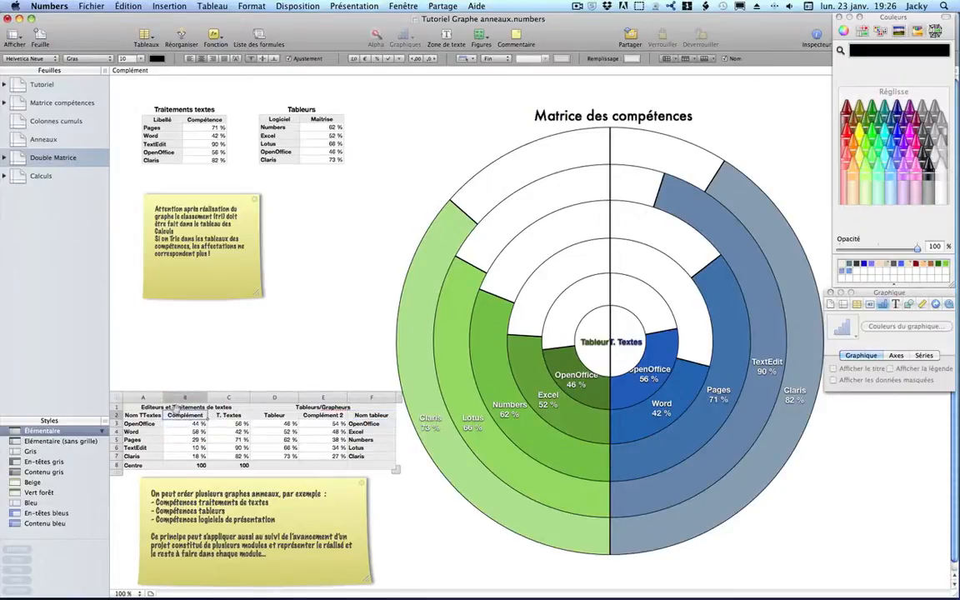